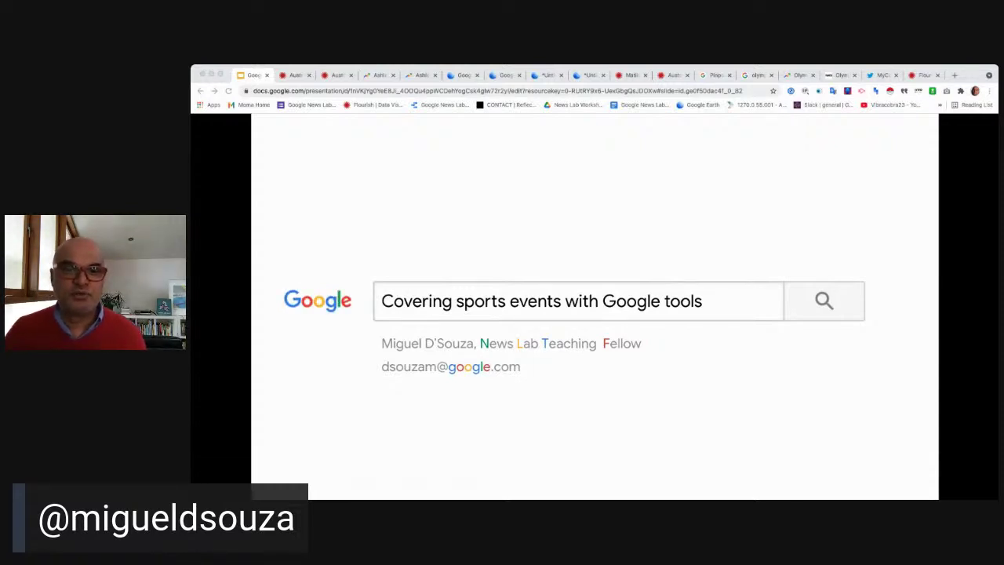
Step forward three slides to the Fact Check Explorer slide with the 'steroids' search result.
key("Right")
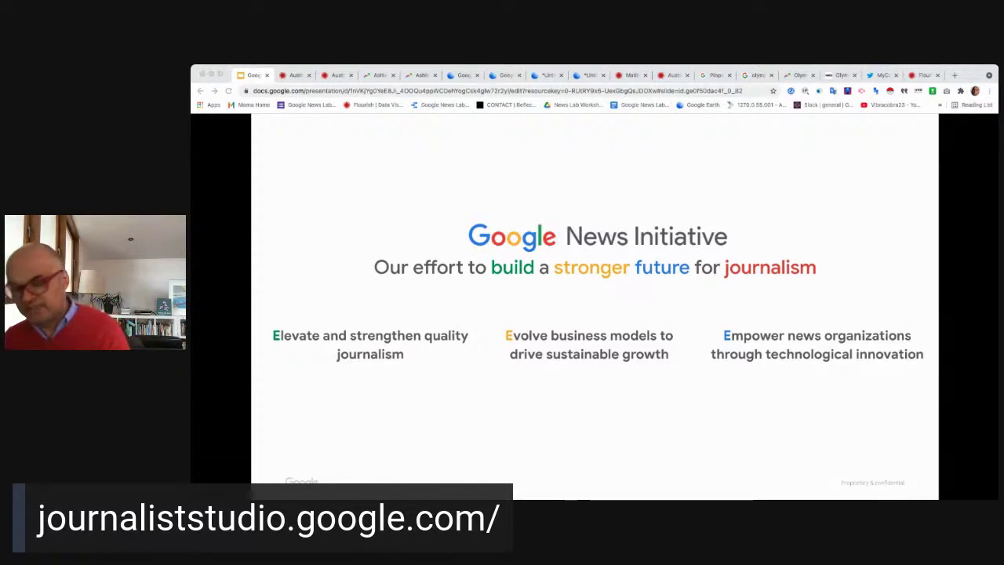
key("Right")
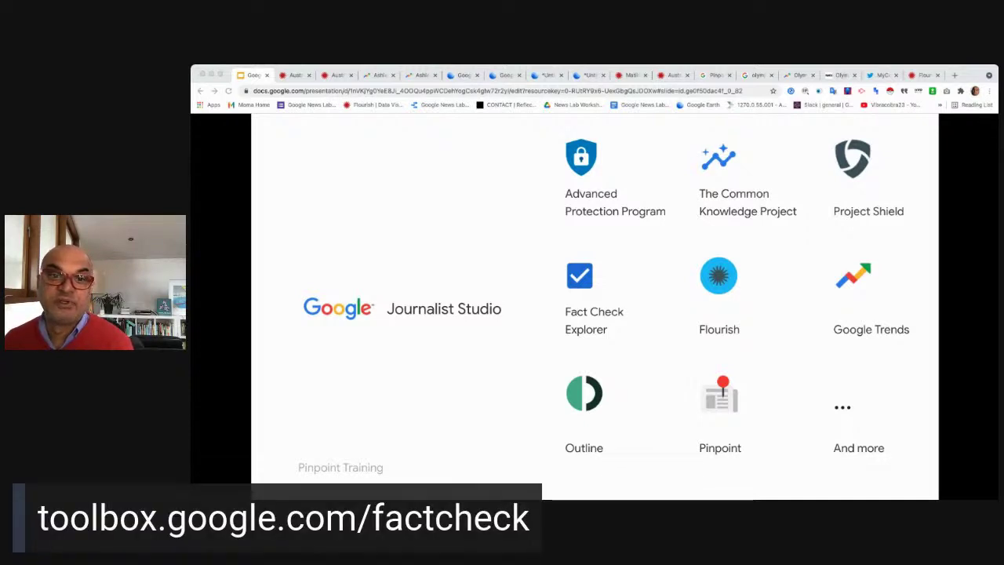
key("Right")
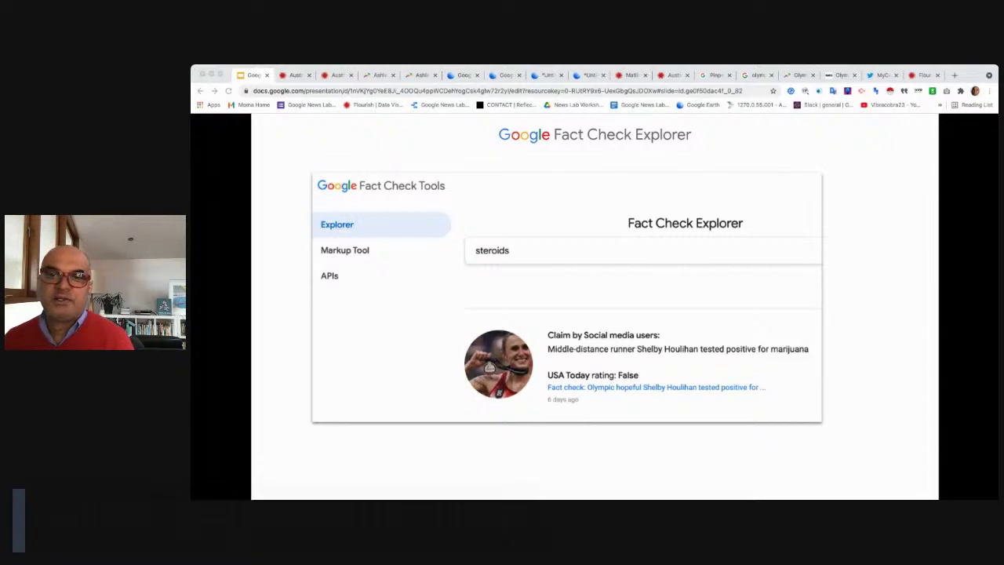
Advance to the Google Patents slide showing the footwear heel spring device record.
key("Right")
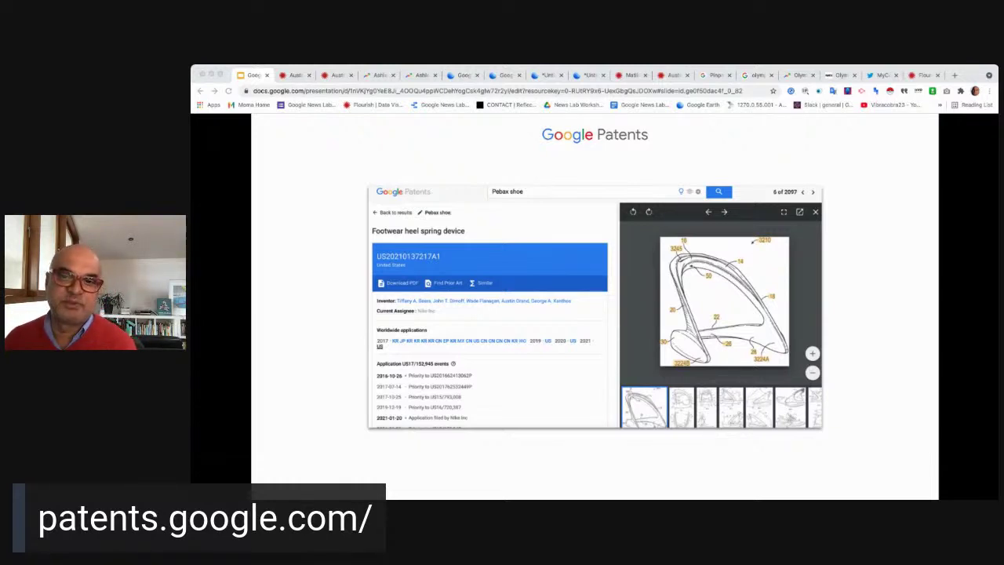
Advance to the g.co/newstraining slide inviting reporters to sign up for thematic courses.
key("Right")
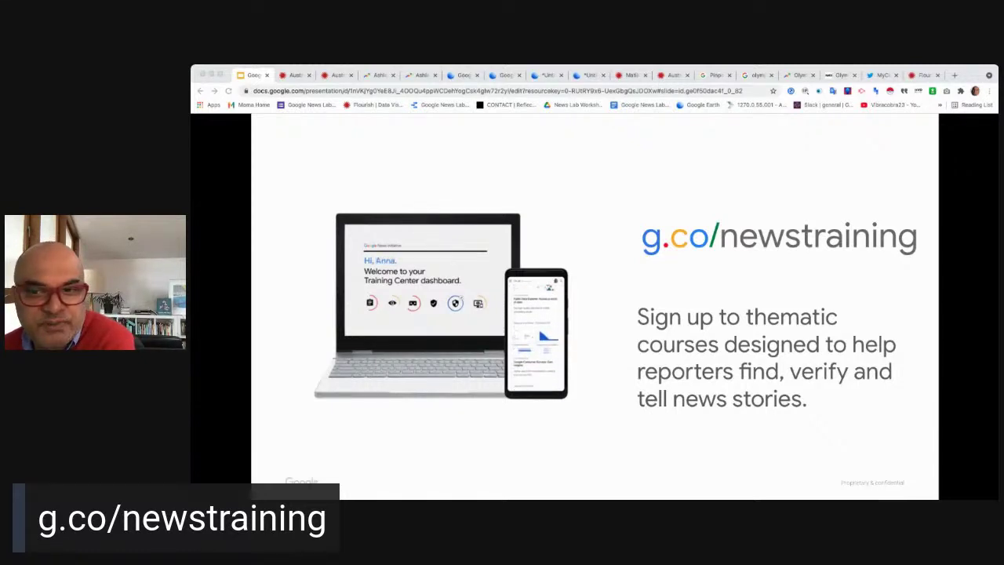
Step past the greatest sporting stories and Sporting Trends title slides to g.co/trends.
key("Right")
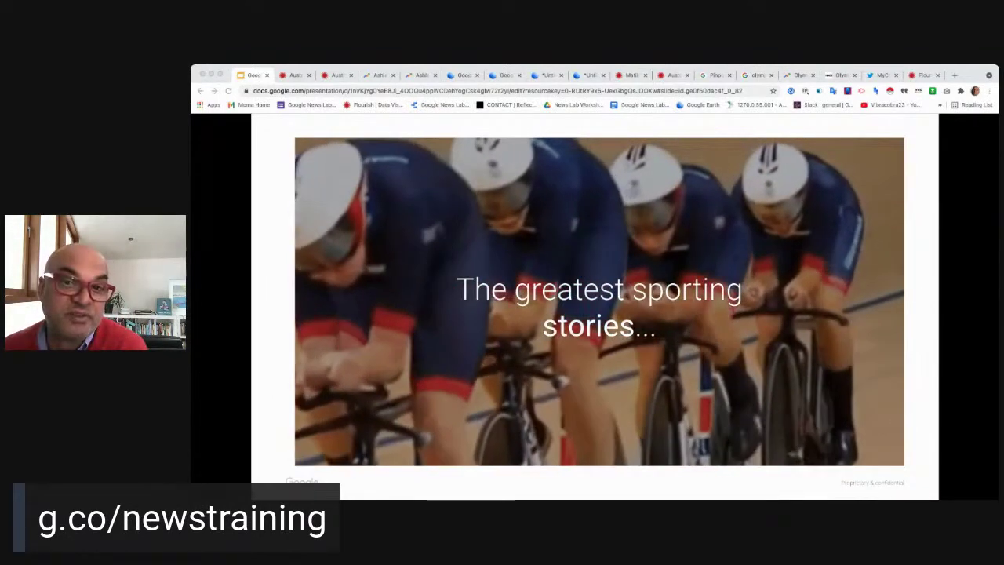
key("Right")
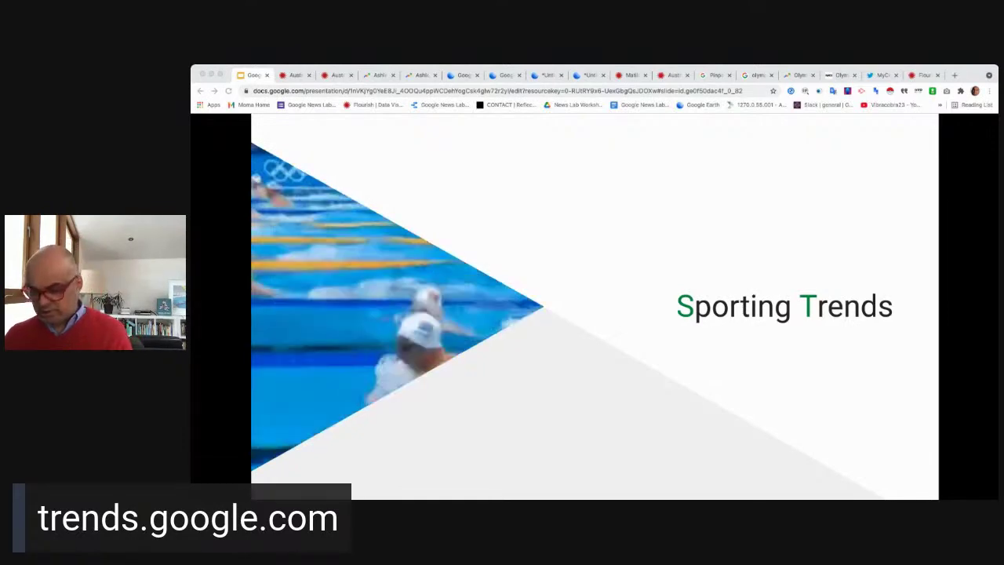
key("Right")
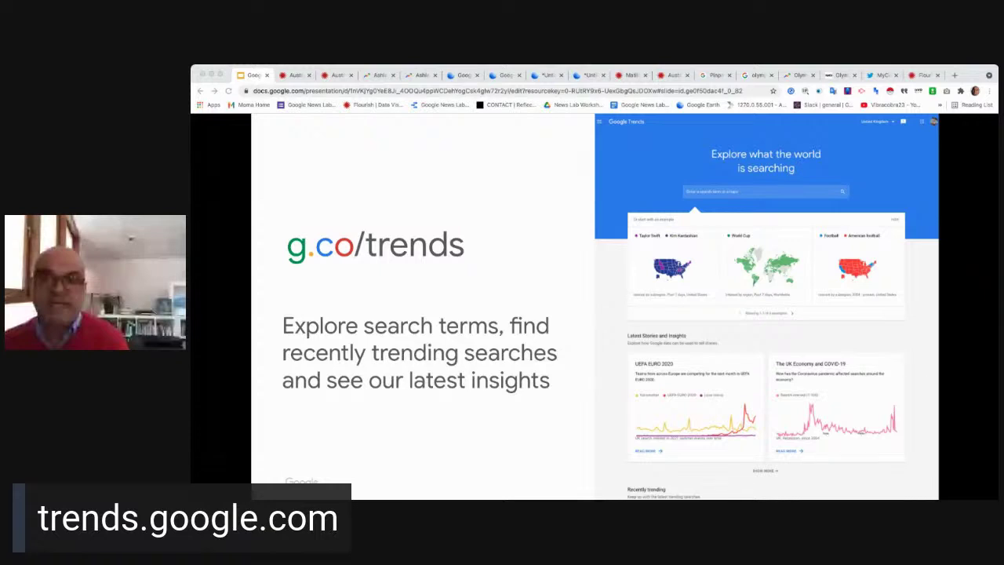
Advance to the Seasonal Trends slide showing 100 metres sprint interest and related topics.
key("Right")
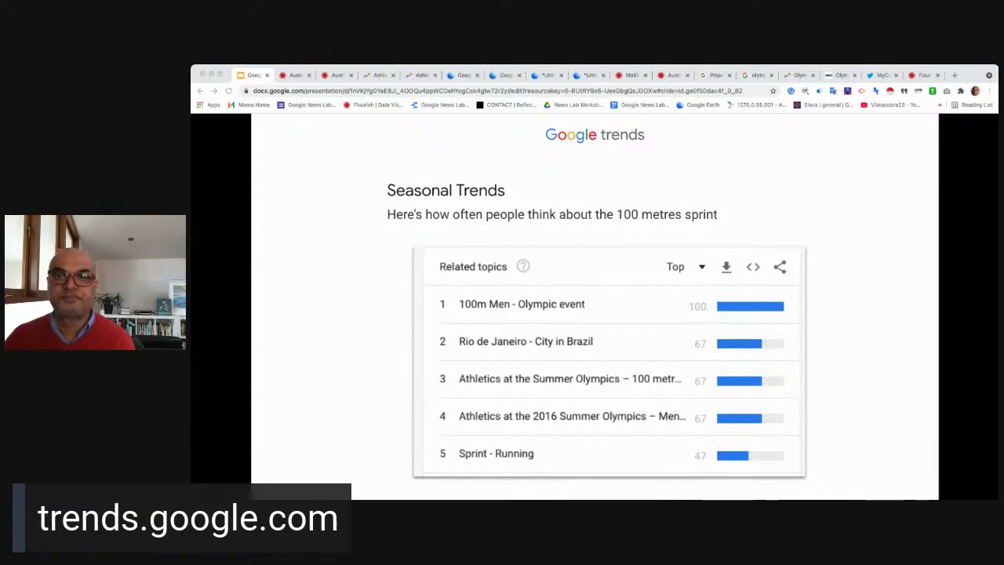
Advance to the slide comparing Related topics and Related queries for the tennis player.
key("Right")
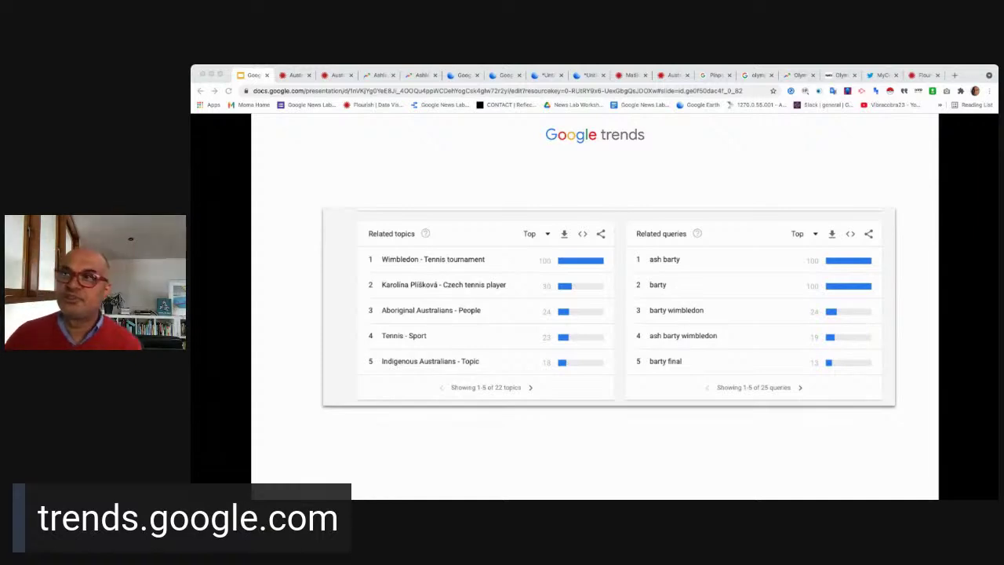
Switch to the tennis player's past-12-months Australia Trends results.
left_click(375, 76)
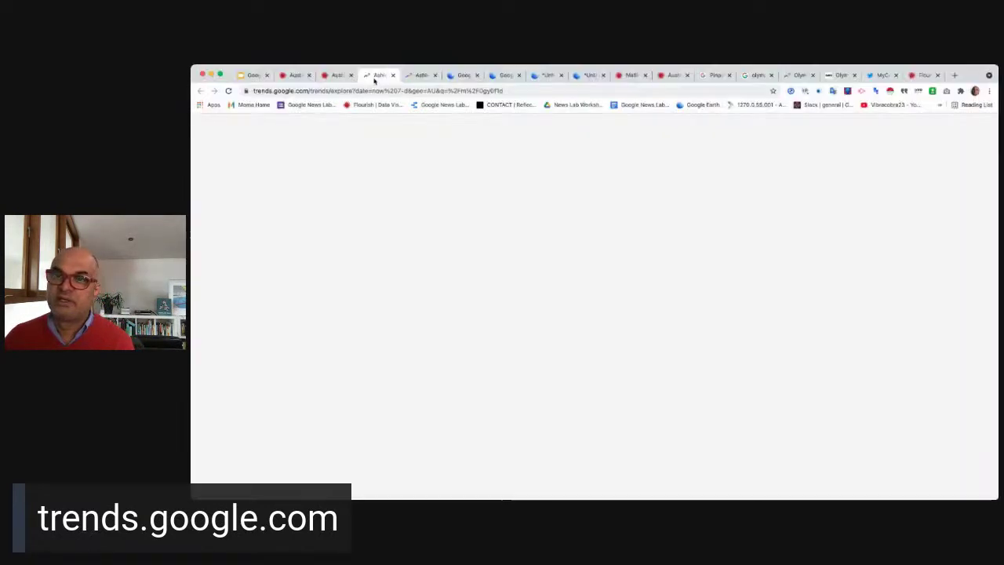
scroll(282, 207, "up", 5)
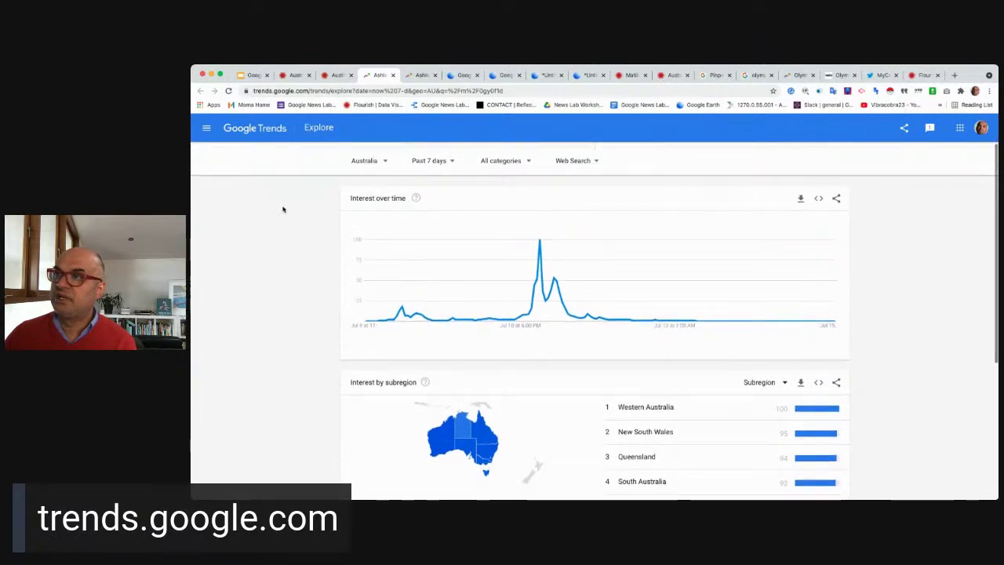
left_click(419, 75)
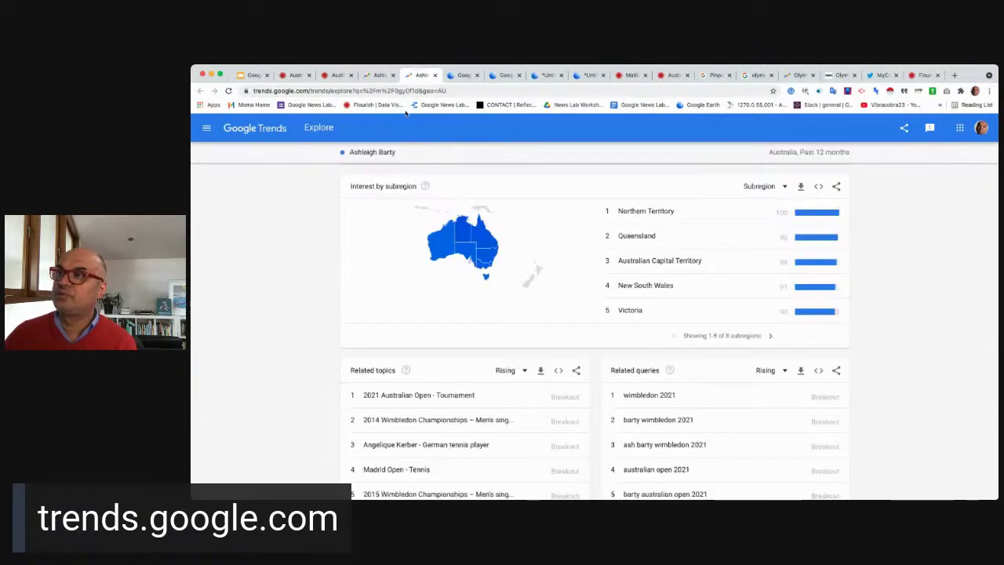
scroll(263, 253, "up", 4)
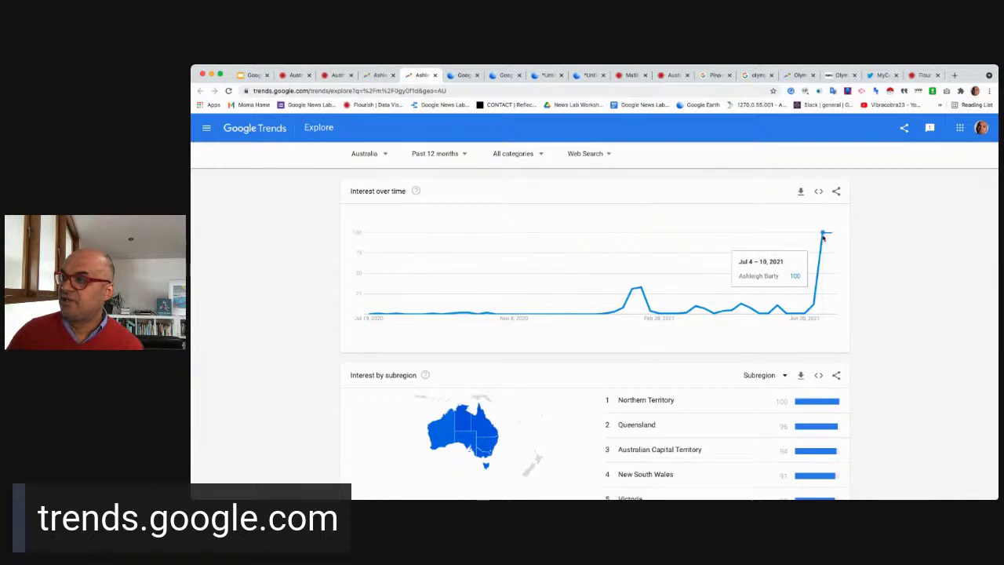
Scroll down to Related topics and open its Rising/Top ranking dropdown.
scroll(822, 237, "down", 1)
scroll(822, 237, "down", 2)
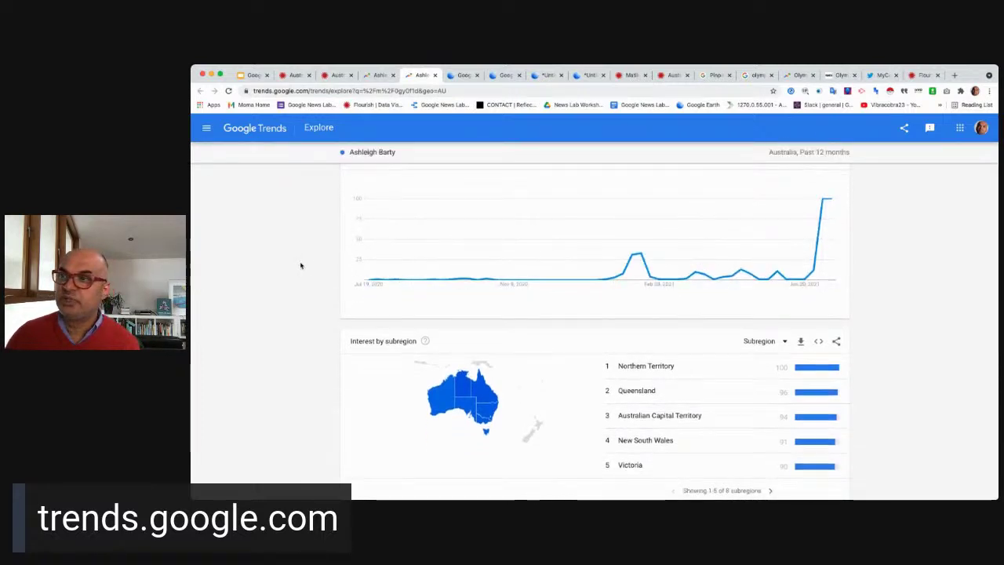
scroll(300, 266, "down", 4)
scroll(298, 265, "down", 2)
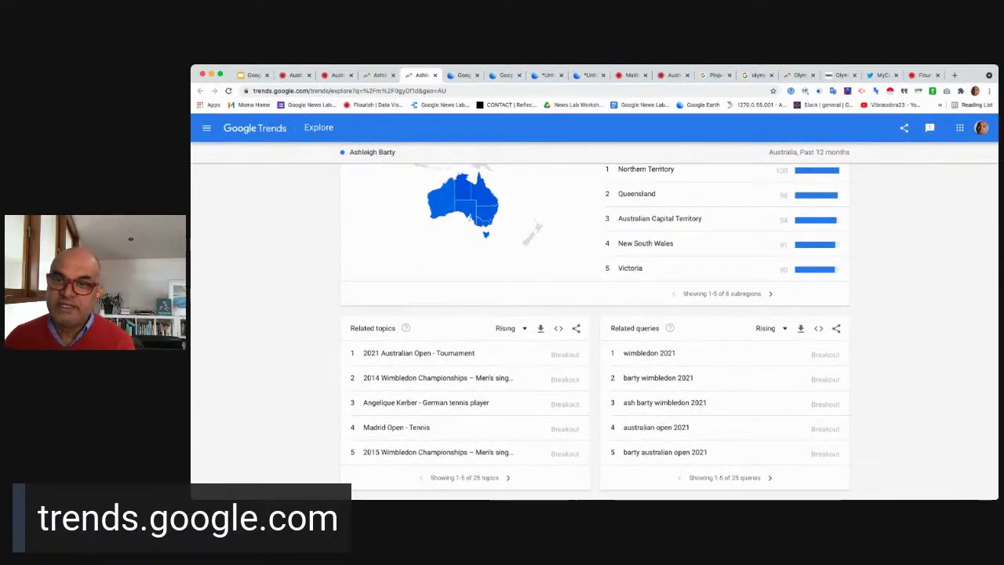
left_click(500, 330)
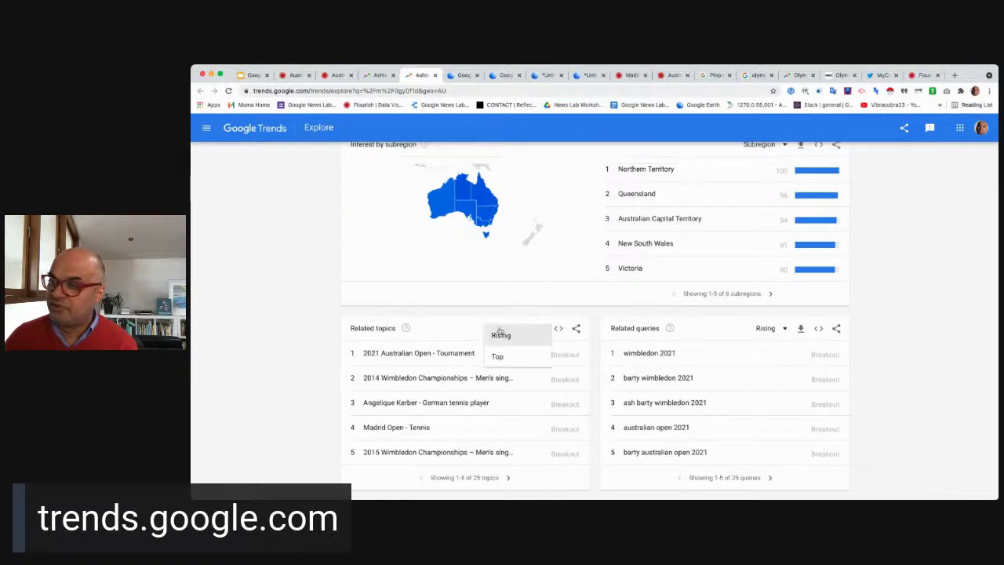
left_click(317, 311)
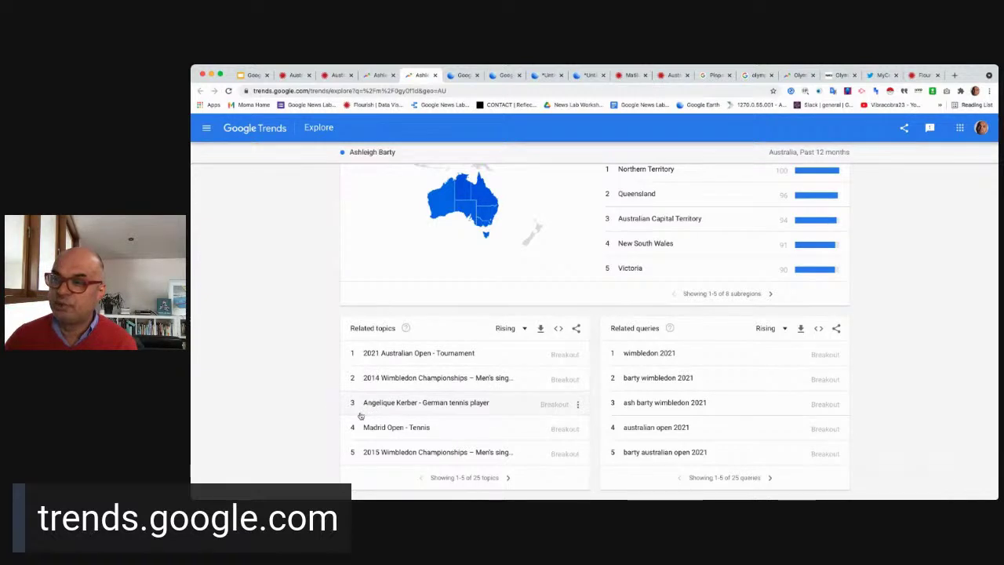
scroll(358, 420, "up", 1)
scroll(365, 429, "down", 1)
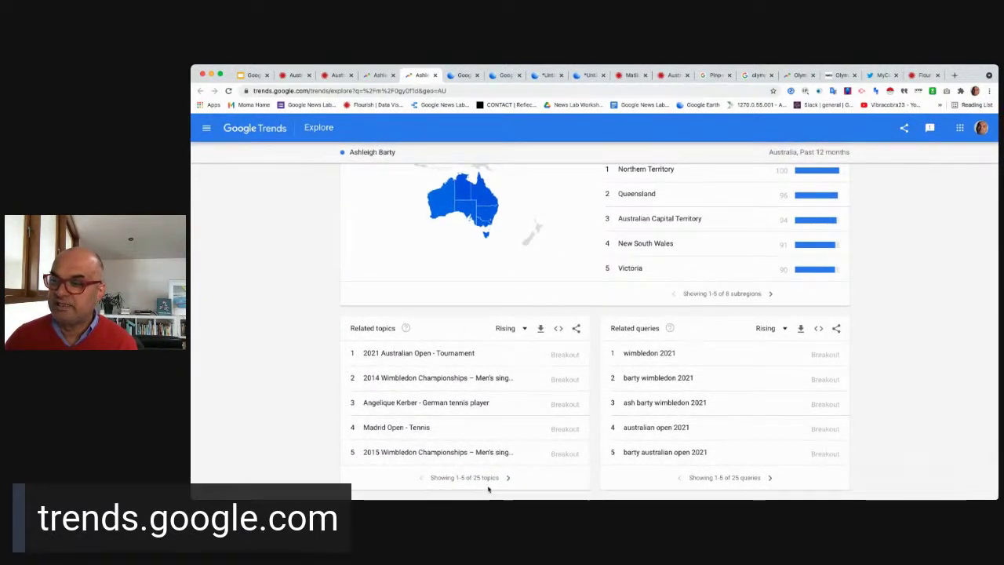
left_click(511, 328)
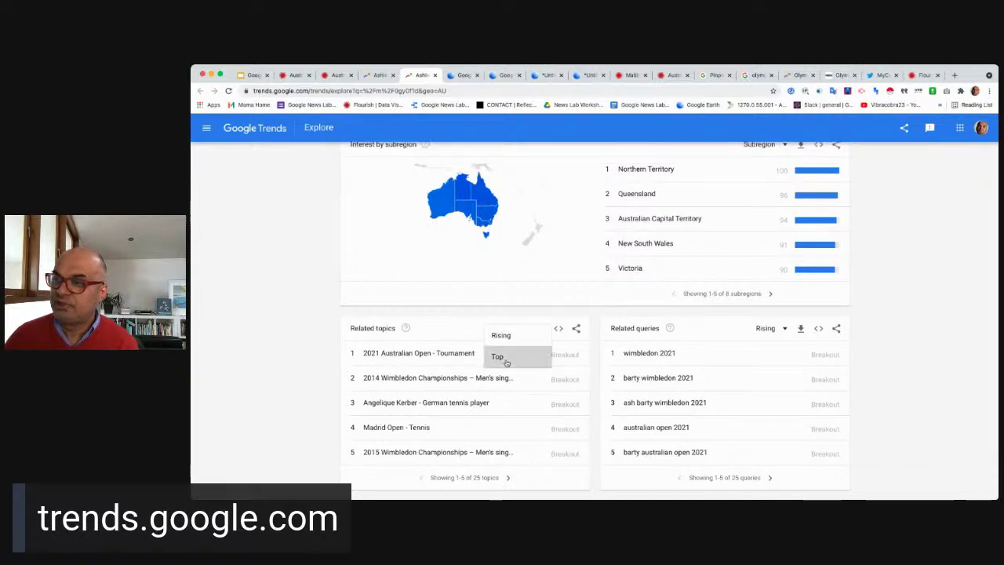
Rank related topics by Top and enlarge the page for easier reading.
left_click(499, 354)
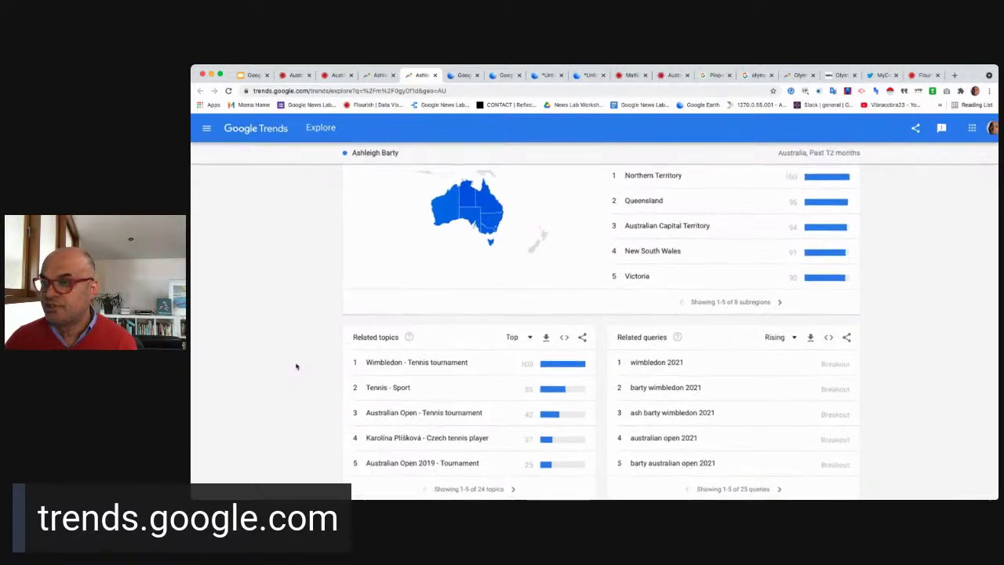
key("super+plus")
scroll(297, 366, "down", 3)
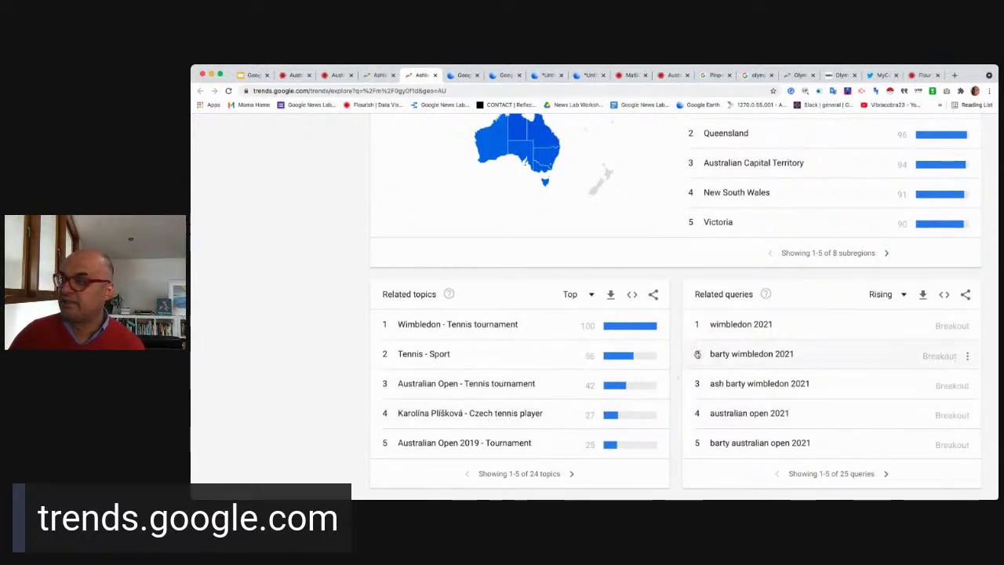
scroll(695, 353, "right", 2)
scroll(679, 353, "right", 3)
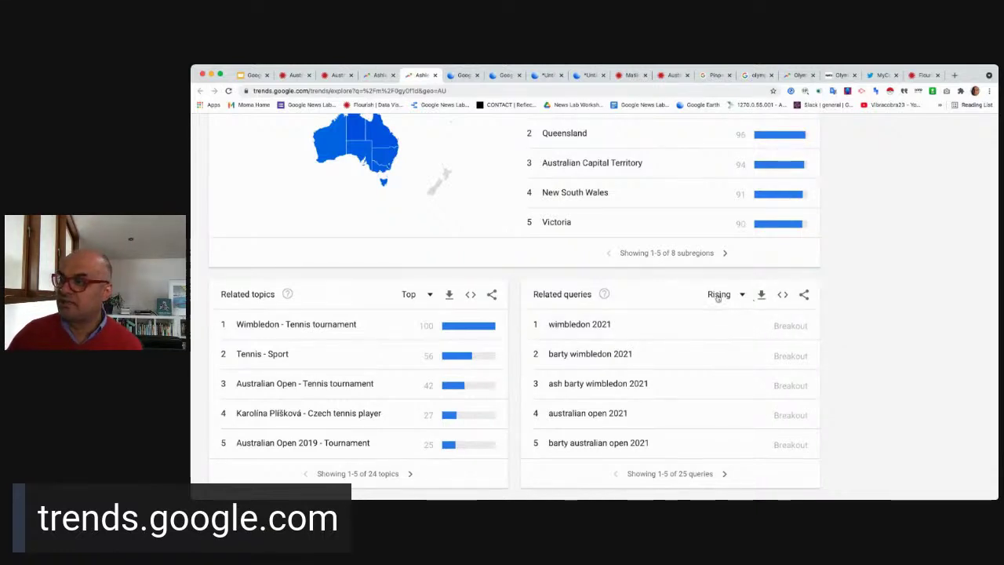
Rank related queries by Top as well.
left_click(718, 294)
left_click(710, 327)
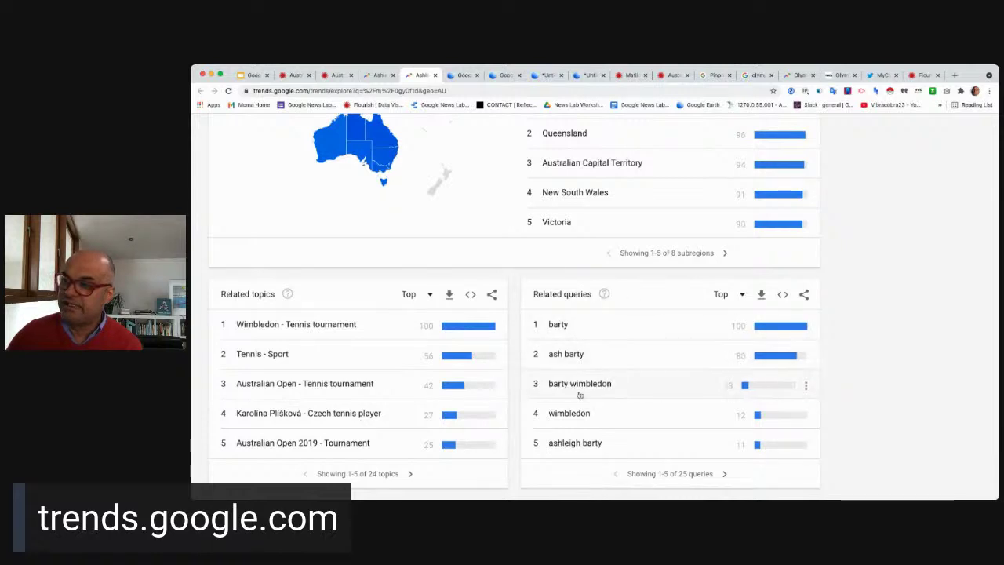
scroll(569, 356, "up", 2)
scroll(564, 356, "down", 2)
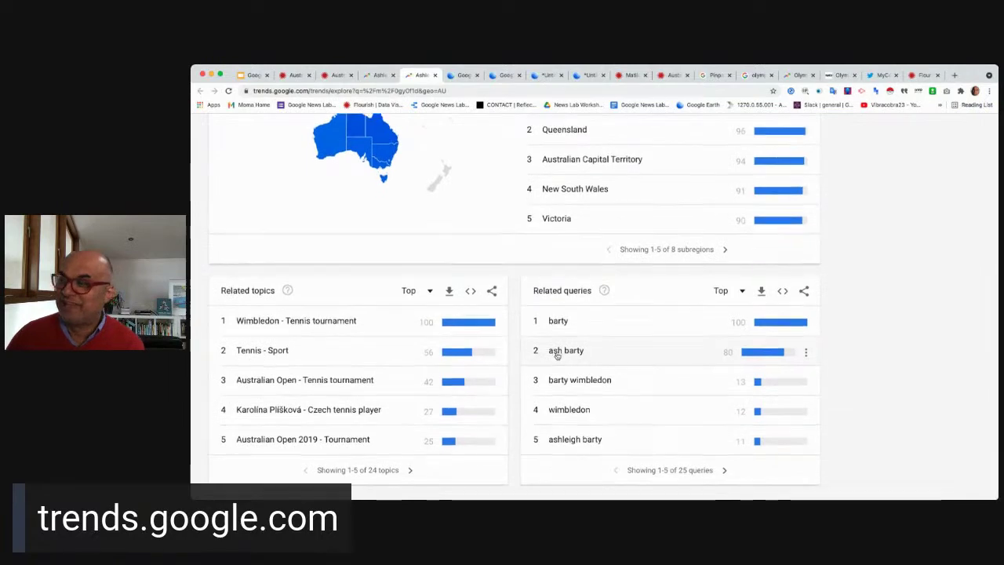
scroll(554, 349, "up", 10)
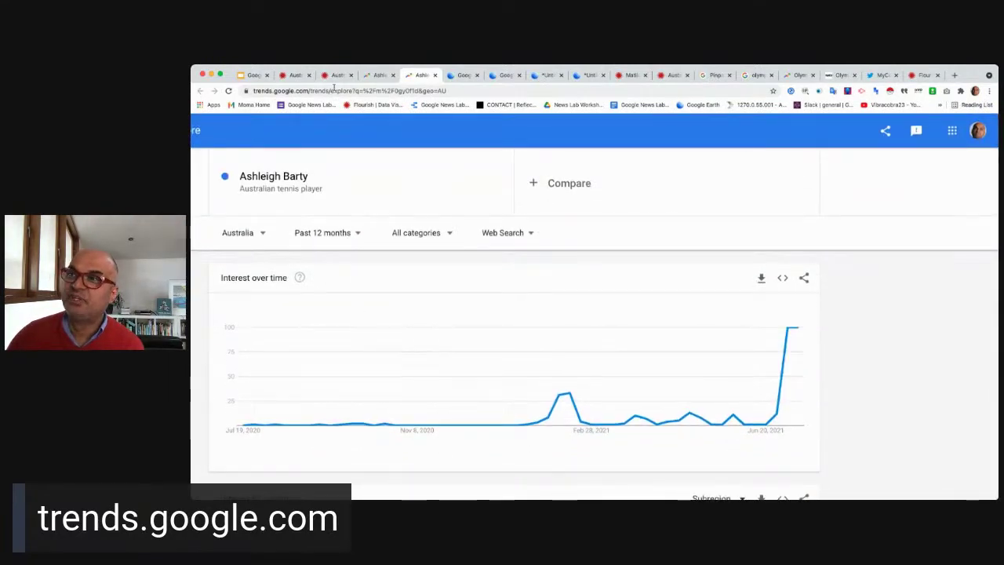
Switch to the tennis player's past-7-days Australia results and scroll to Related topics.
left_click(378, 74)
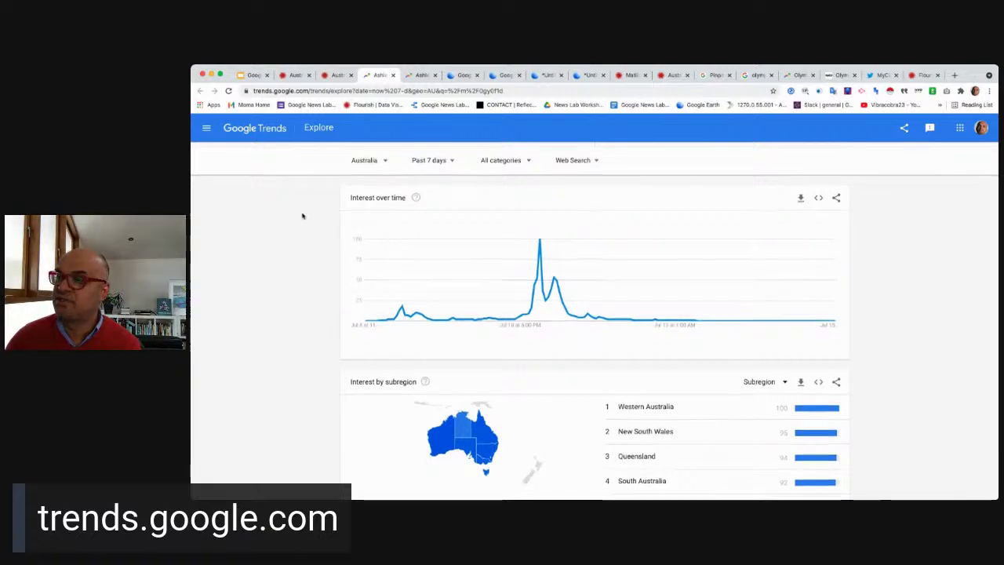
scroll(294, 216, "down", 3)
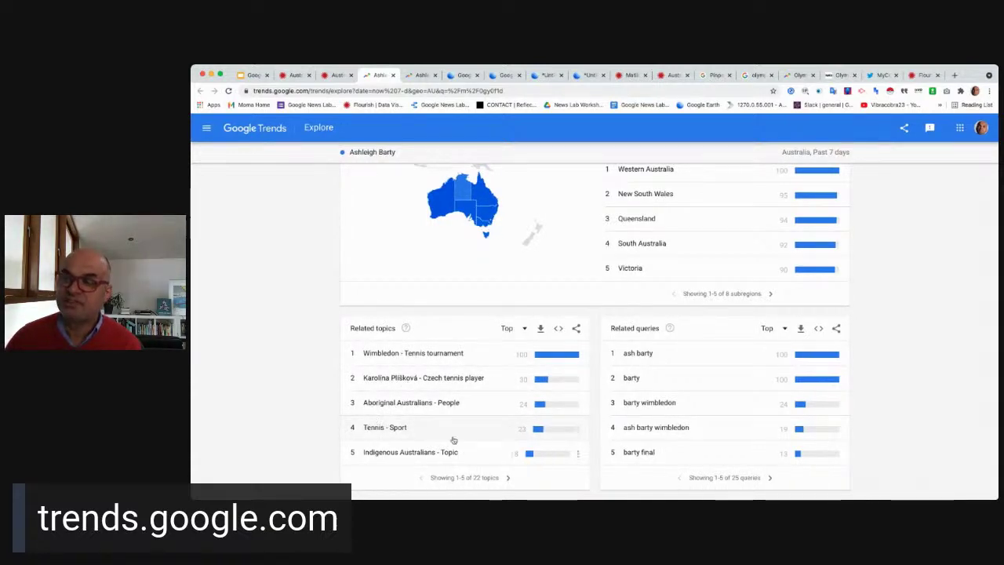
scroll(320, 394, "up", 1)
scroll(320, 395, "down", 2)
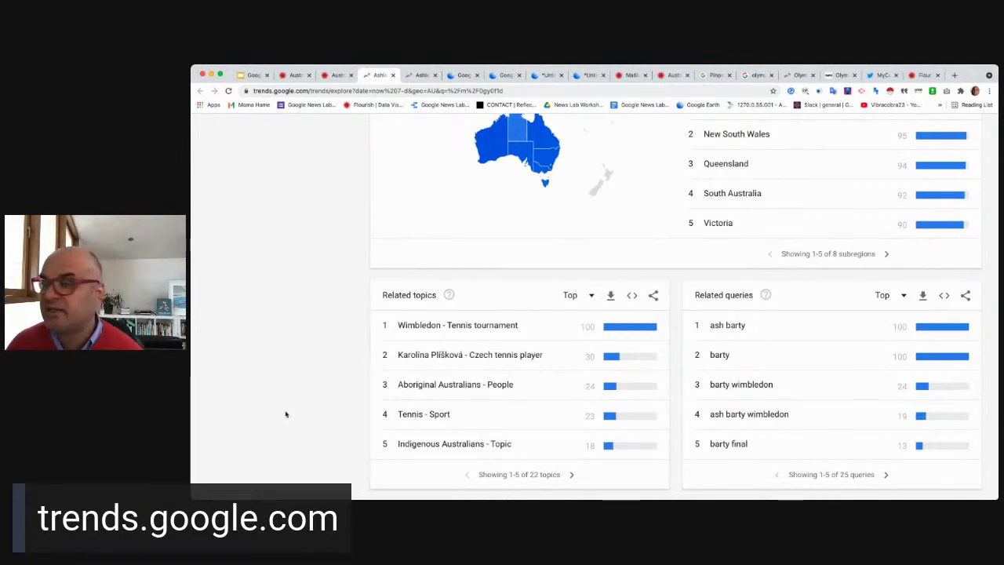
scroll(285, 414, "down", 1)
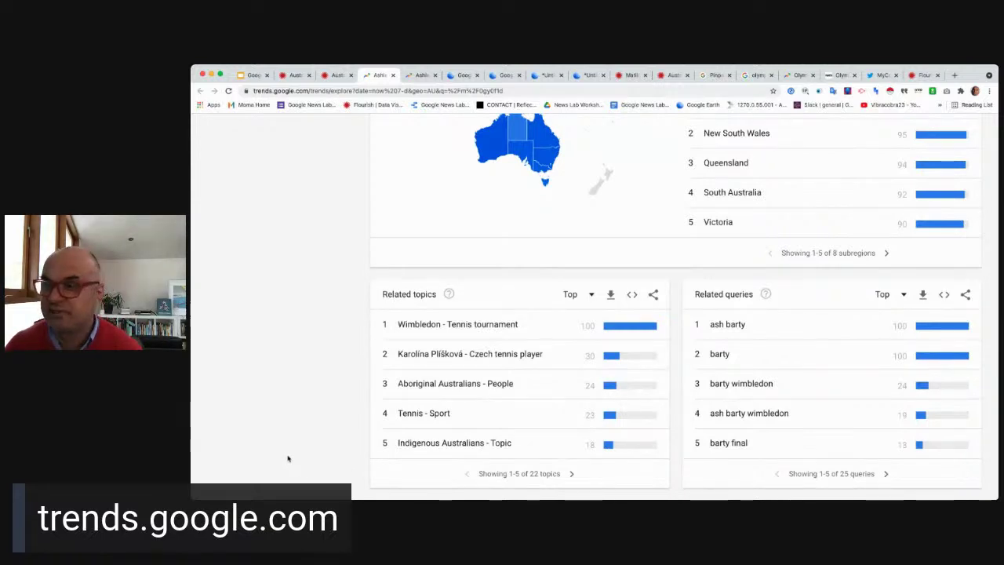
Page related topics forward to 11–15 and back, then rank them by Rising.
left_click(571, 474)
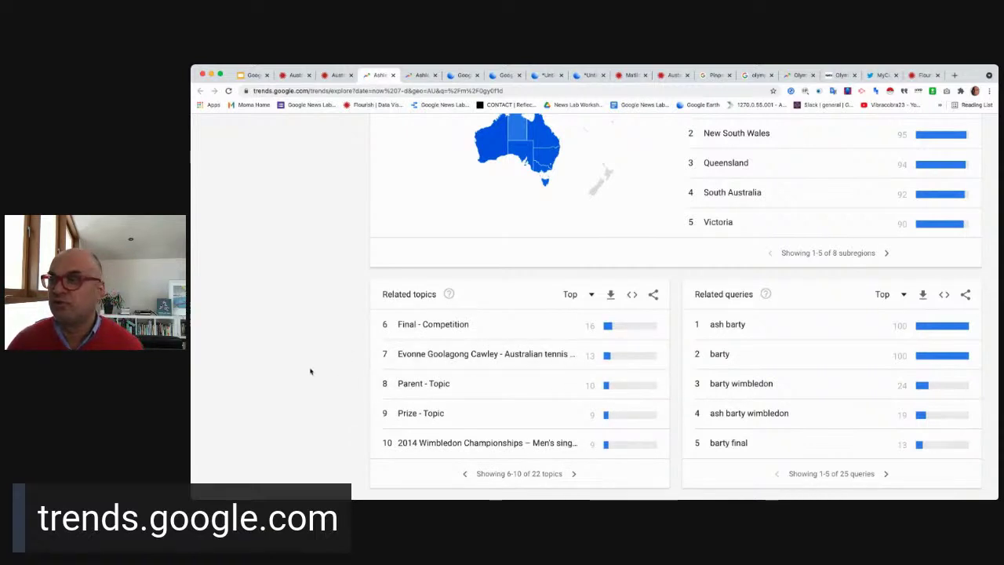
scroll(310, 372, "up", 1)
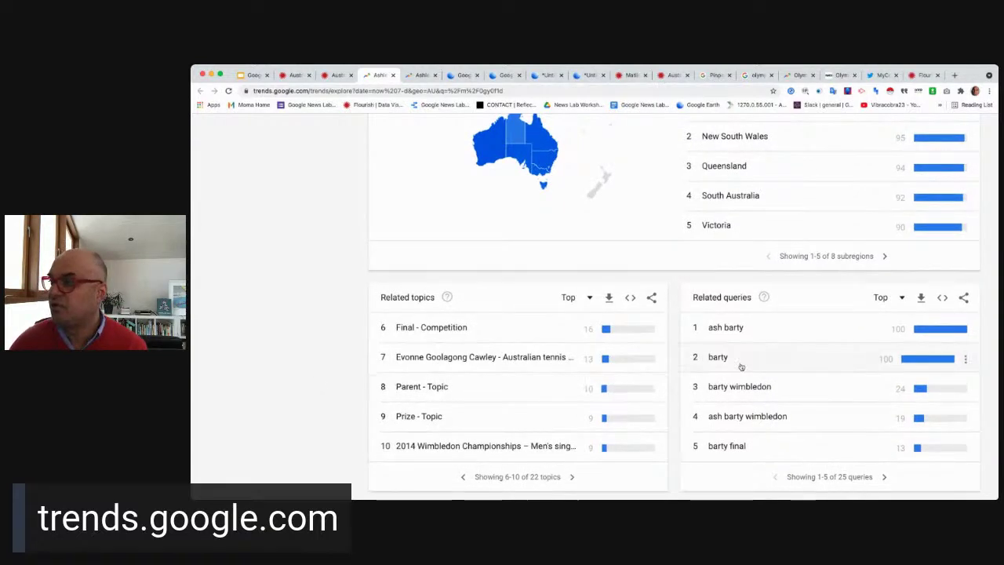
scroll(572, 480, "down", 1)
left_click(573, 476)
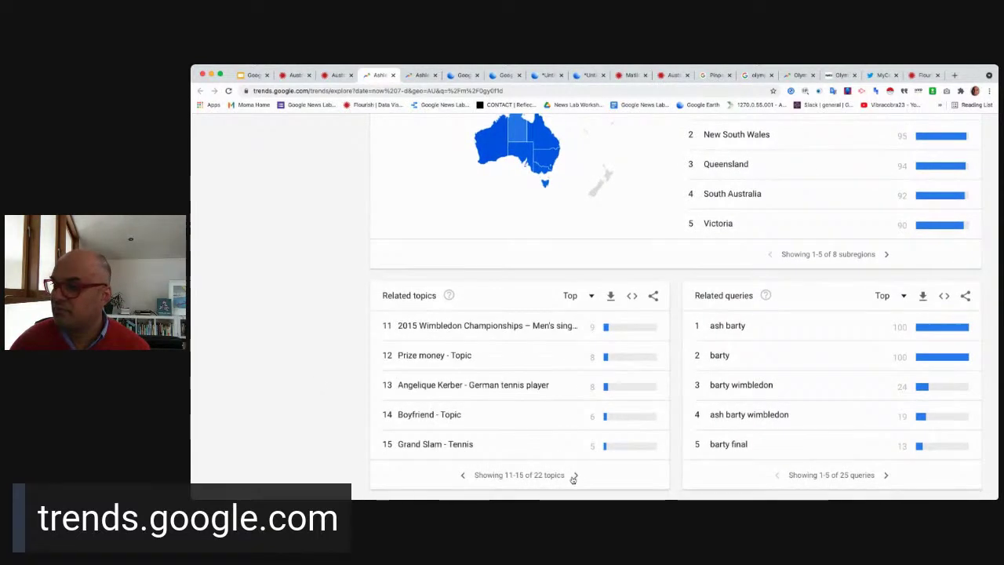
left_click(464, 479)
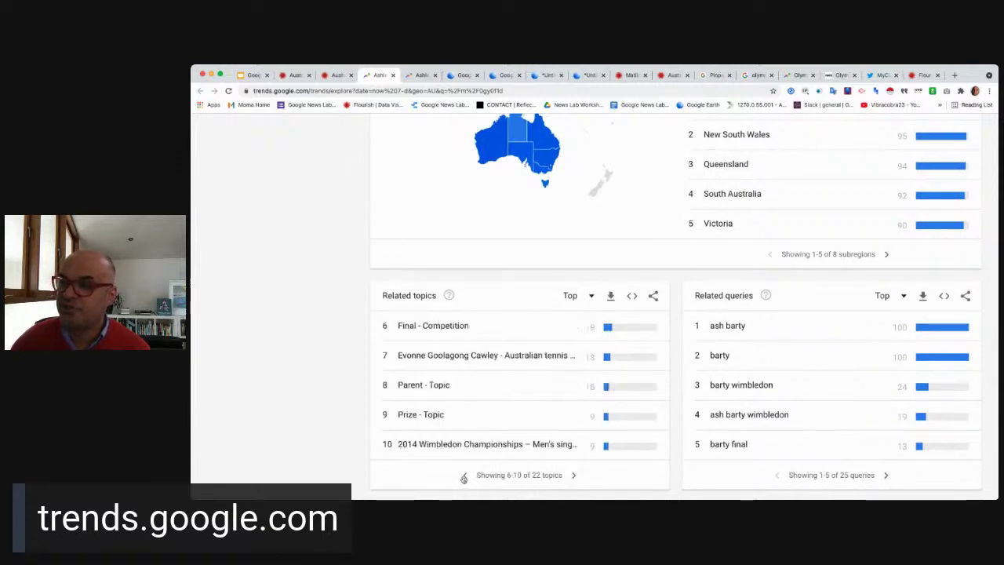
left_click(464, 478)
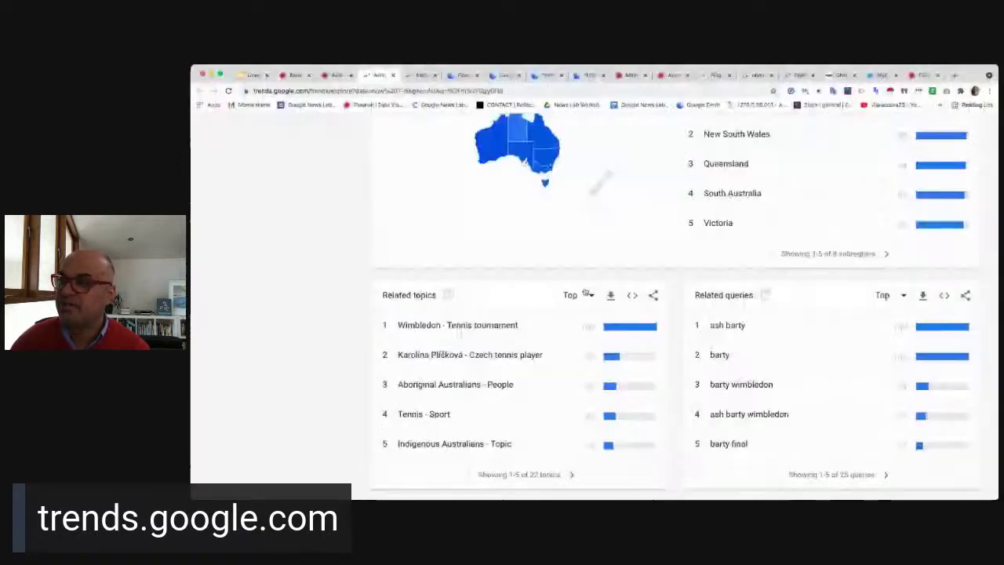
left_click(581, 295)
left_click(567, 278)
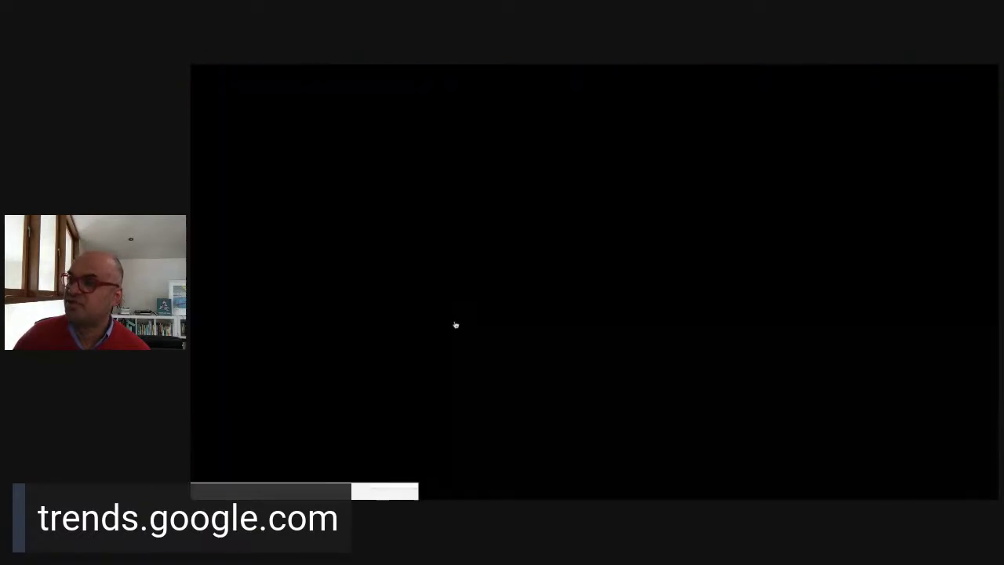
scroll(333, 308, "up", 10)
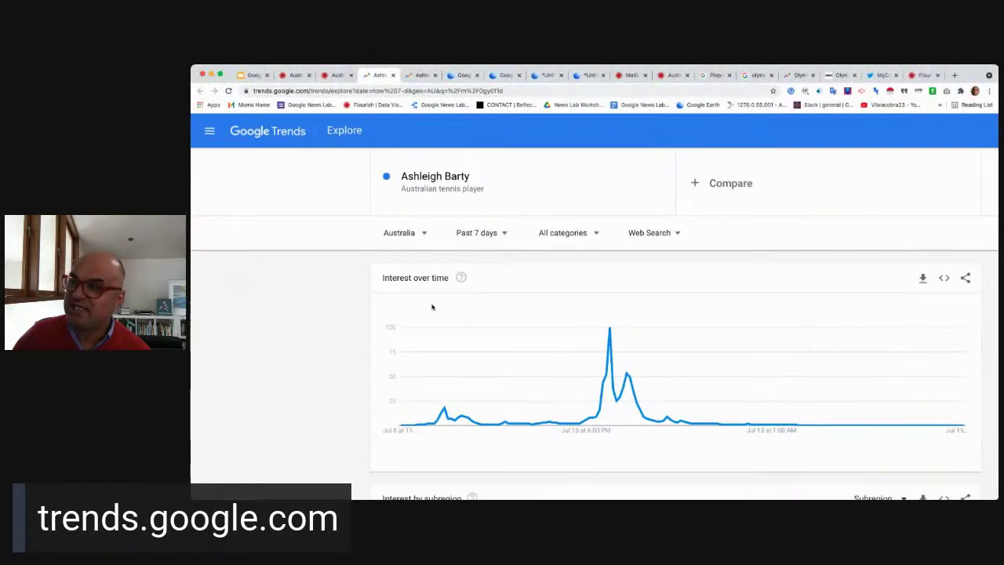
Change the time range to Past day and scroll to Related topics.
left_click(480, 233)
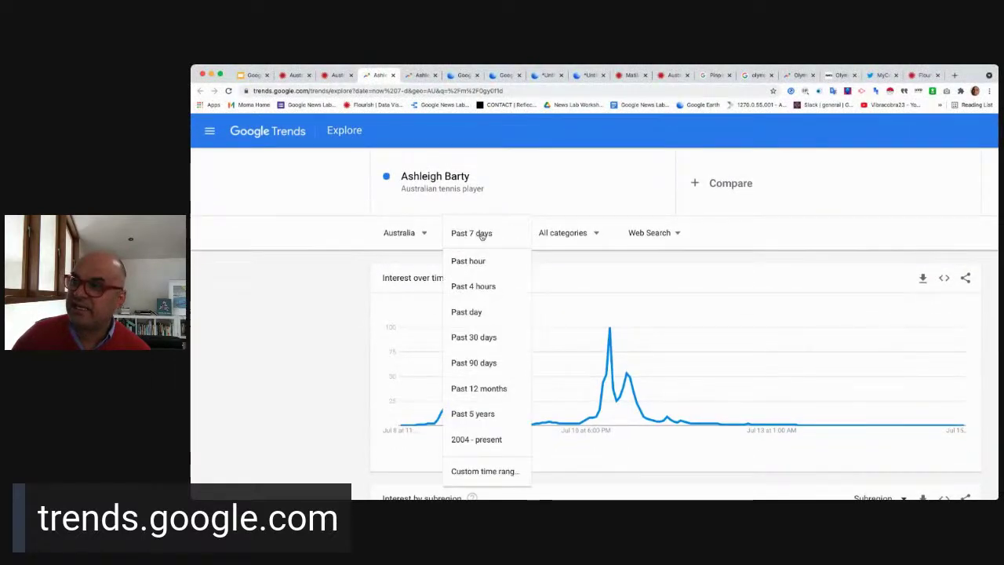
left_click(469, 314)
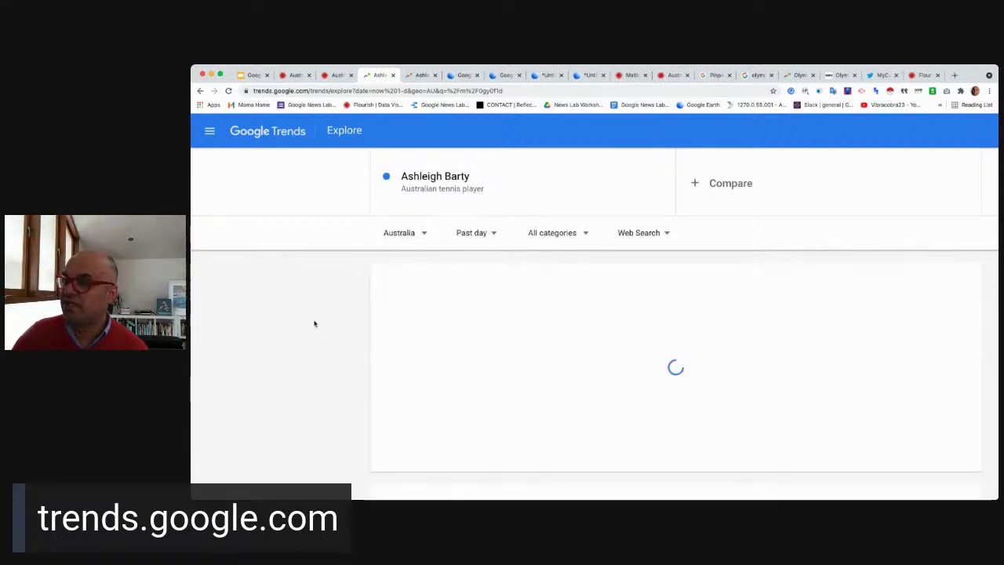
scroll(295, 324, "down", 2)
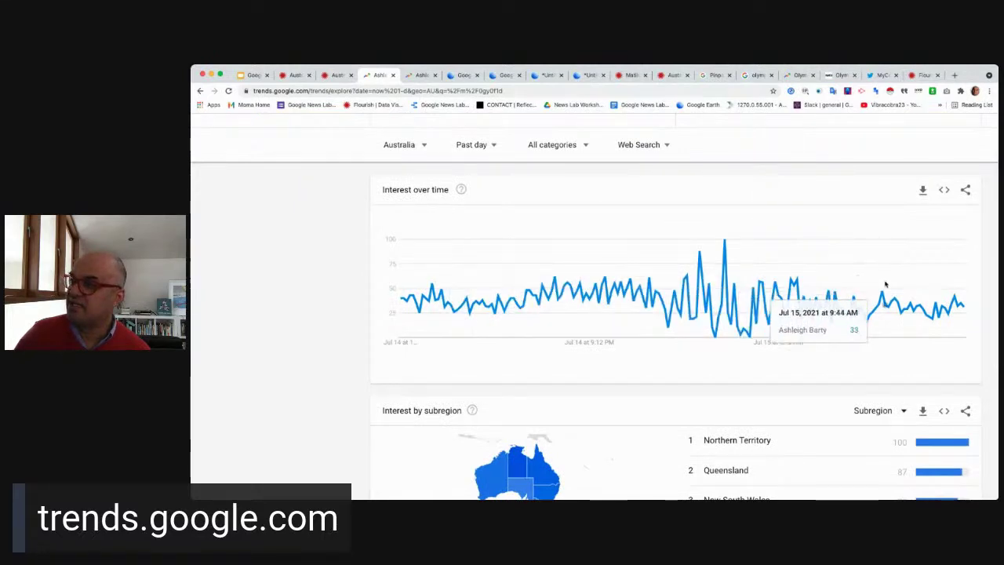
scroll(324, 267, "down", 8)
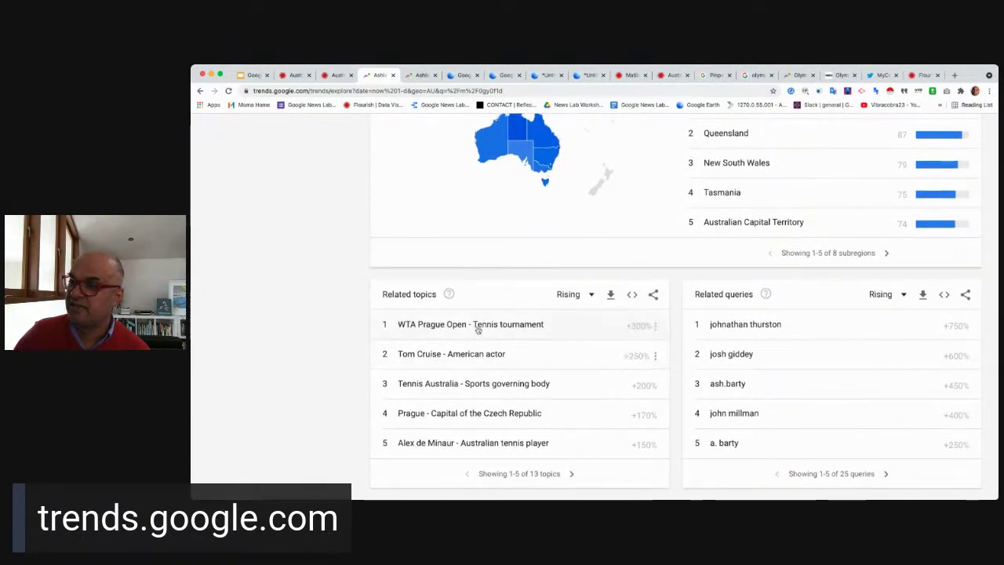
Toggle topics to Top and back to Rising, then page through to topics 11–13.
left_click(562, 298)
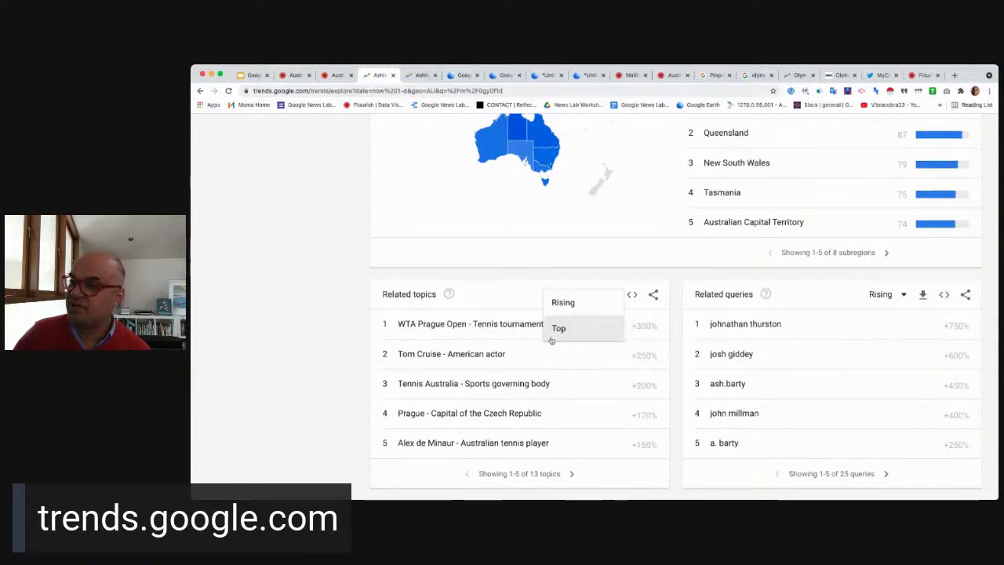
left_click(559, 330)
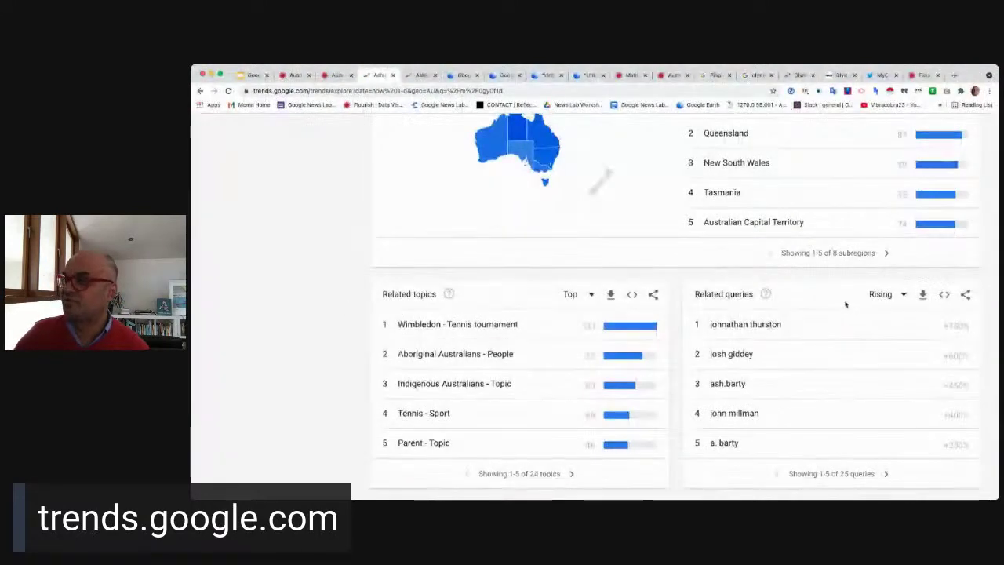
left_click(575, 295)
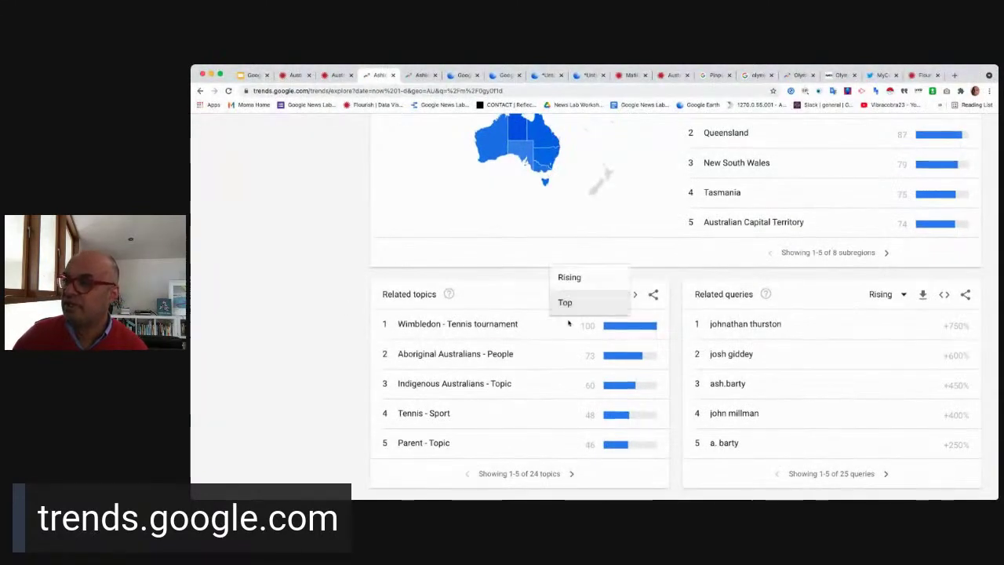
left_click(568, 276)
left_click(573, 476)
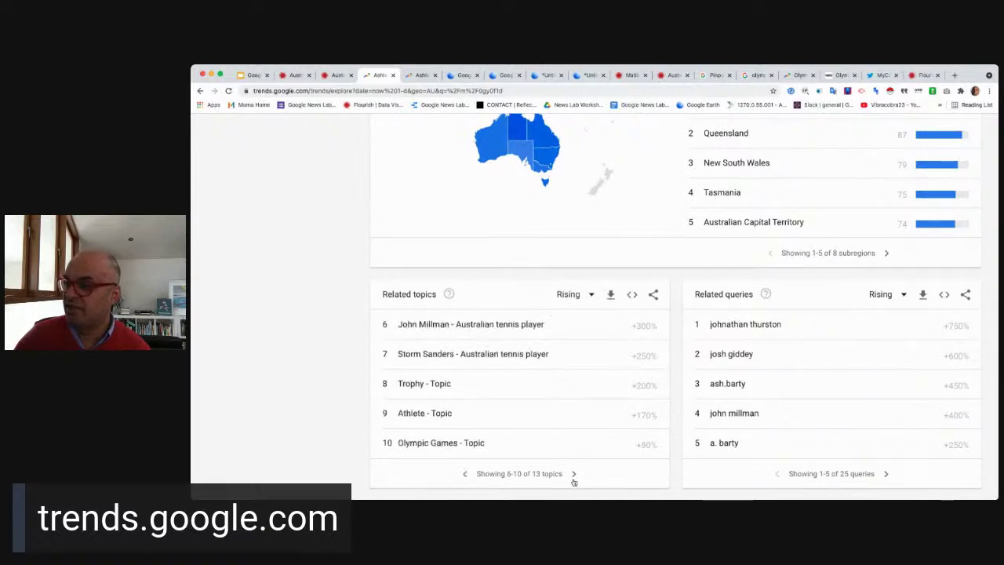
left_click(573, 476)
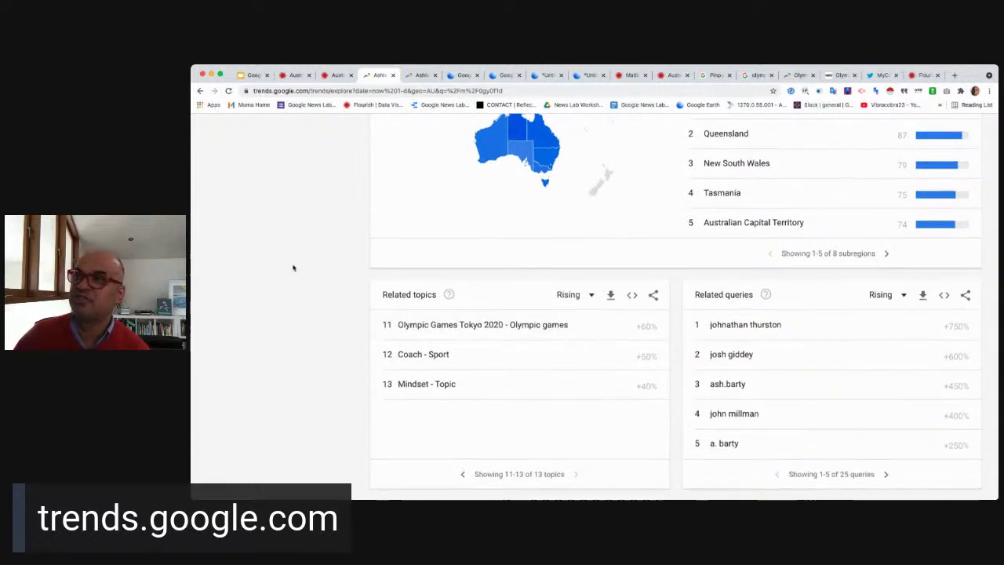
scroll(294, 274, "up", 5)
Return to the Slides deck and advance to the Day 4 Google Trends slide.
left_click(252, 75)
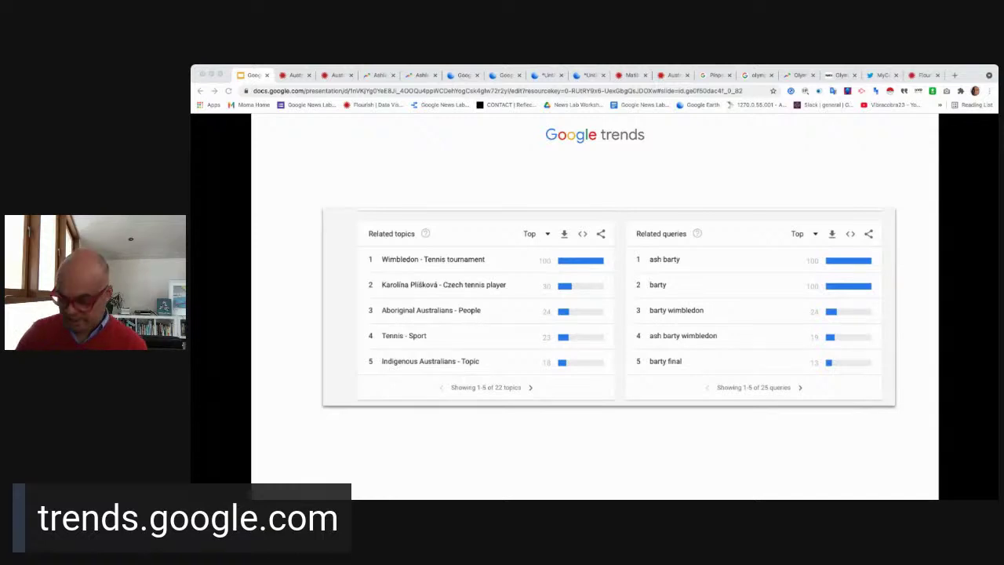
key("Right")
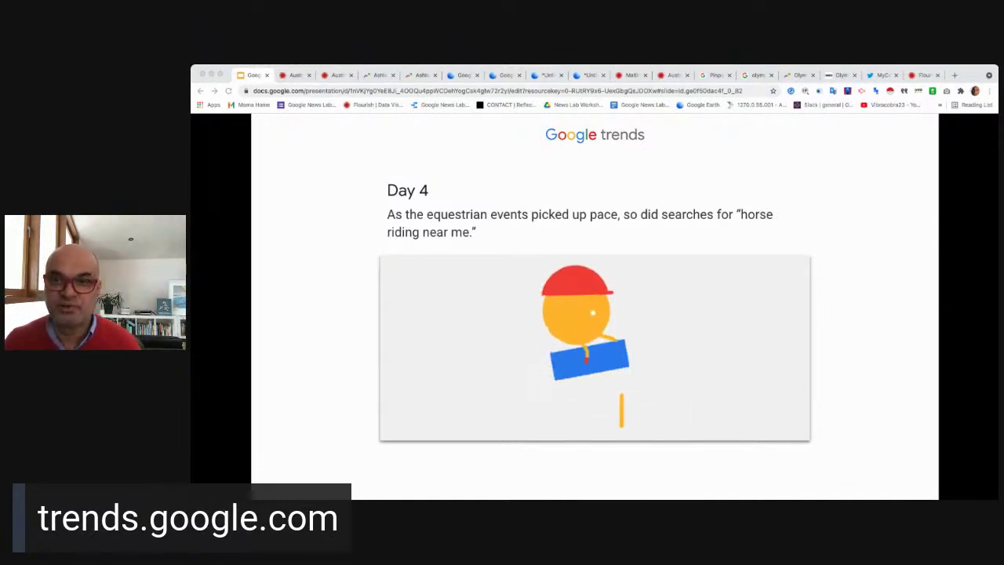
Advance to the Archery slide showing search interest by country.
key("Right")
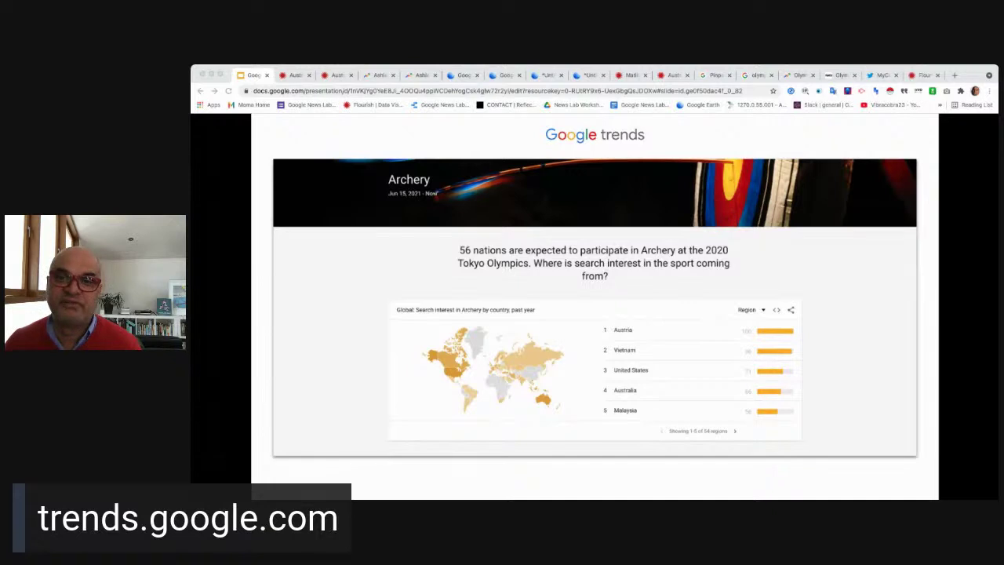
Advance to the Google Earth section title slide with the cyclist image.
key("Right")
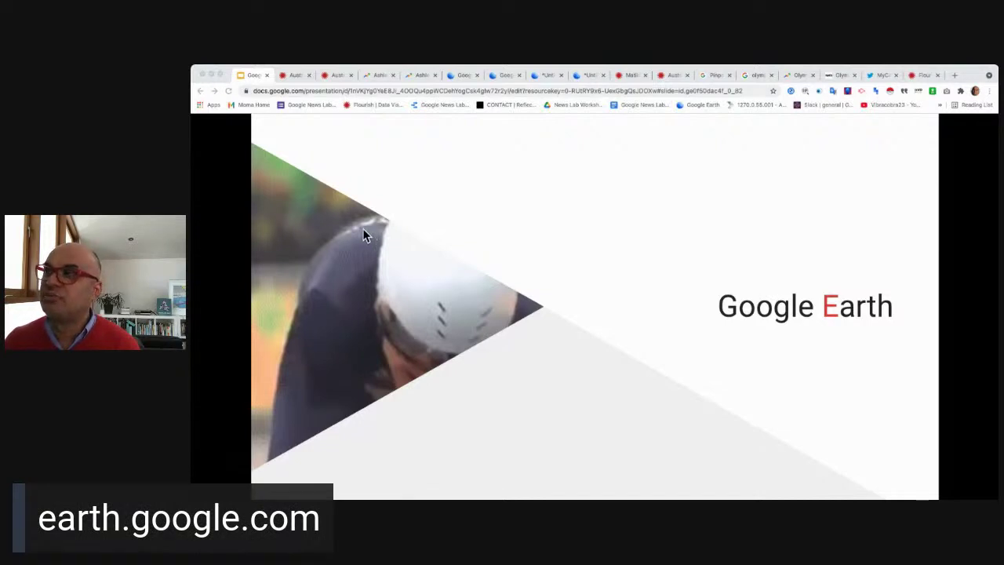
Reopen the Mont Ventoux project and collapse its side panel so the map widens.
left_click(460, 75)
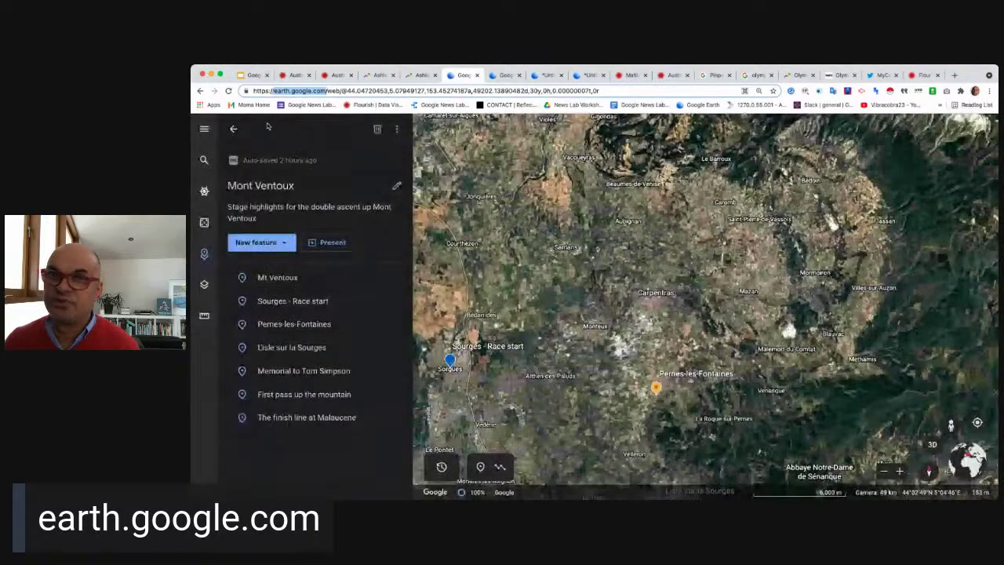
left_click(204, 129)
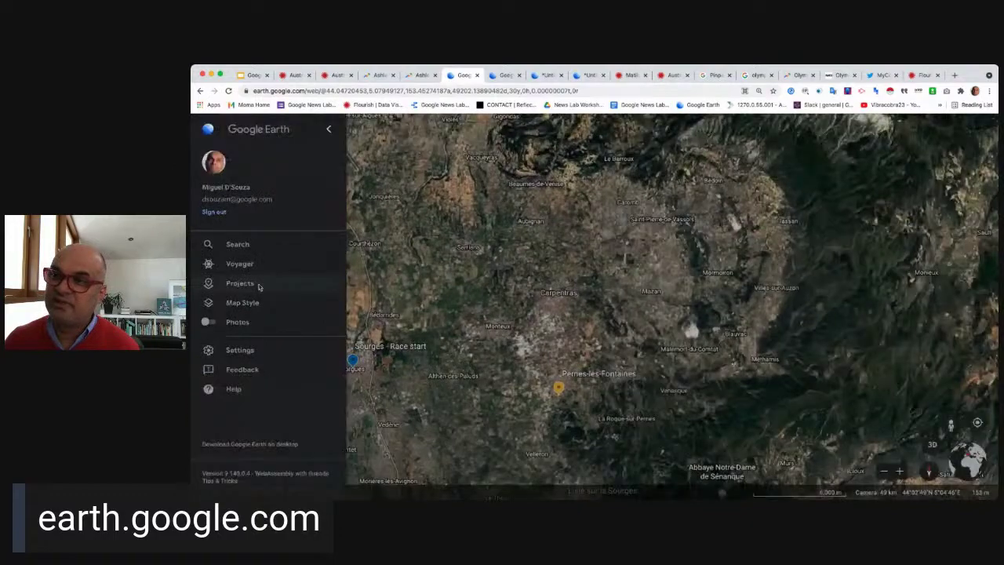
left_click(240, 284)
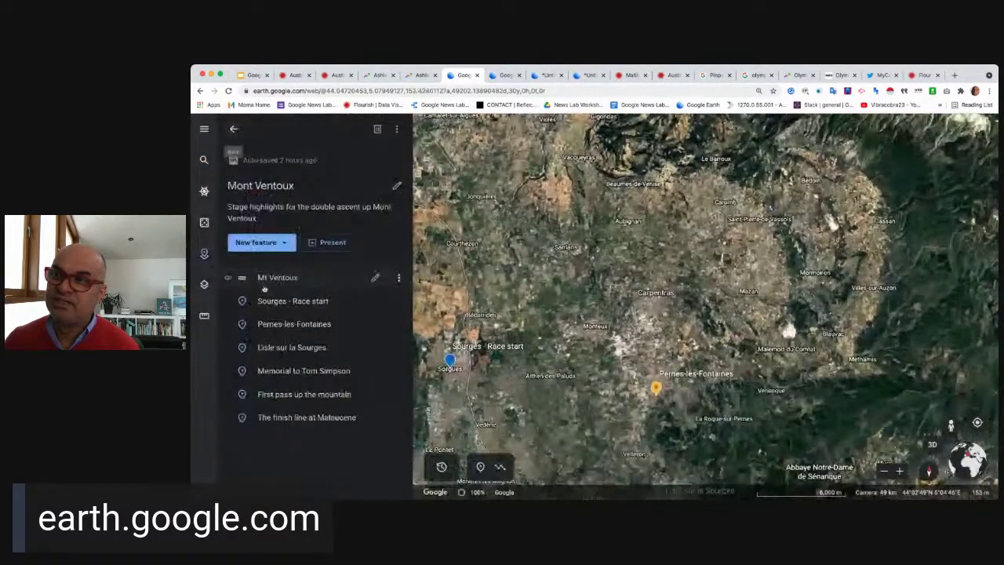
left_click(233, 128)
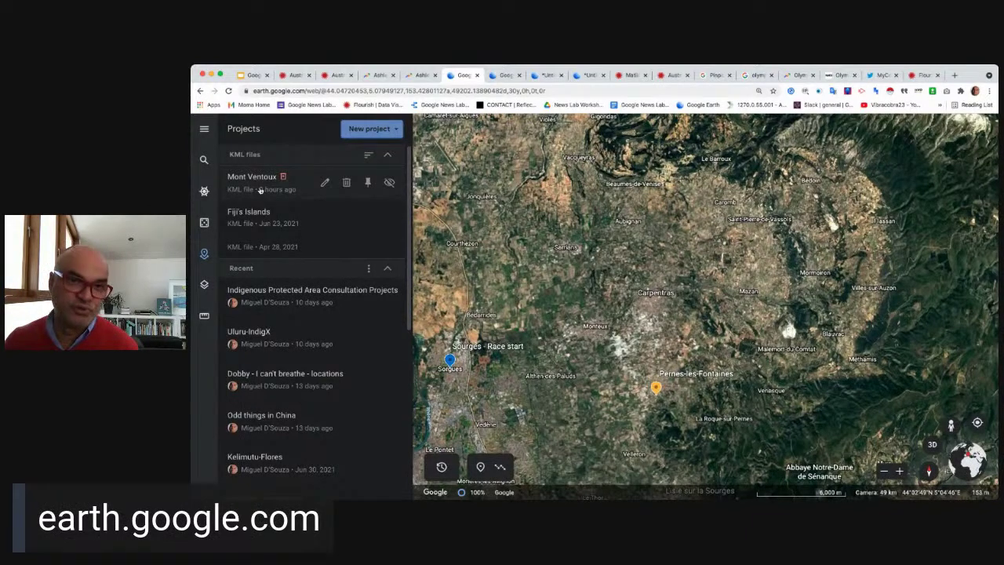
left_click(259, 190)
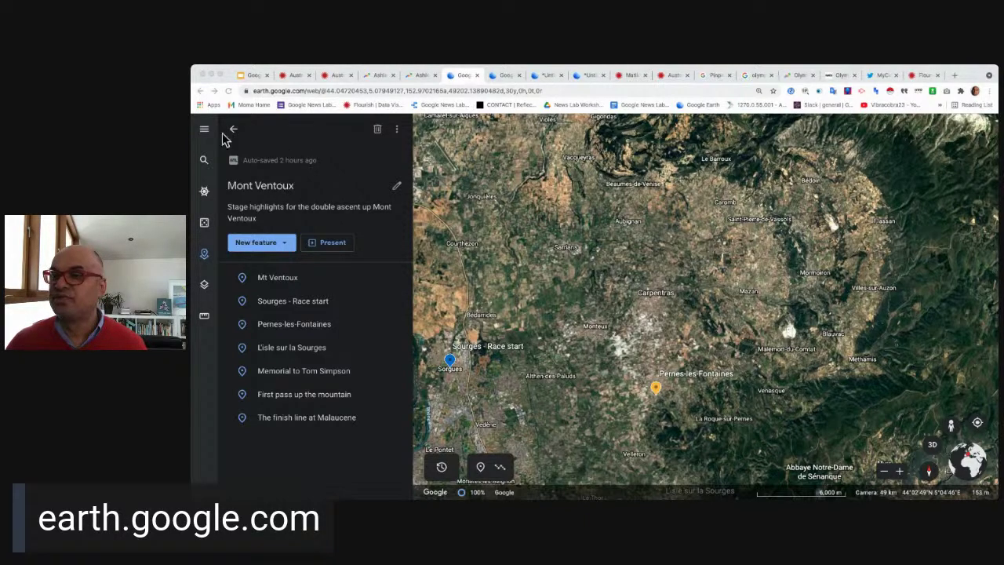
left_click(247, 160)
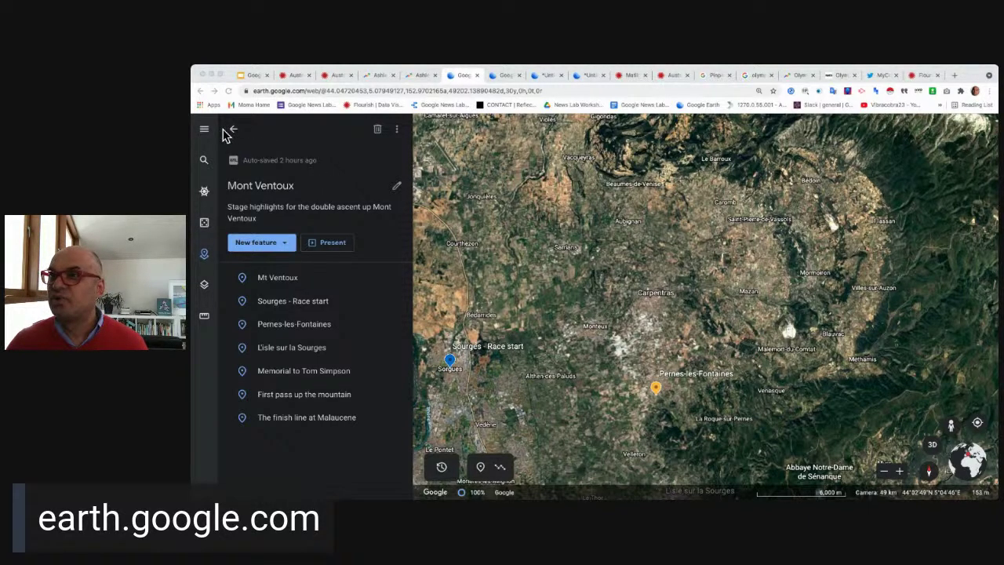
left_click(204, 161)
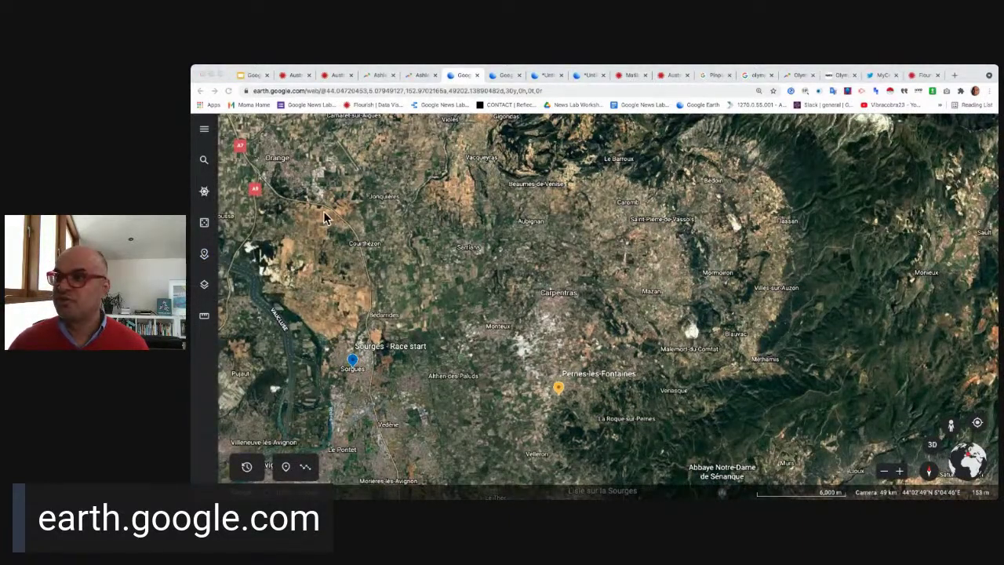
Search coordinates 43.99355, 5.38932 to drop a pin near Lagarde-d'Apt.
left_click(204, 160)
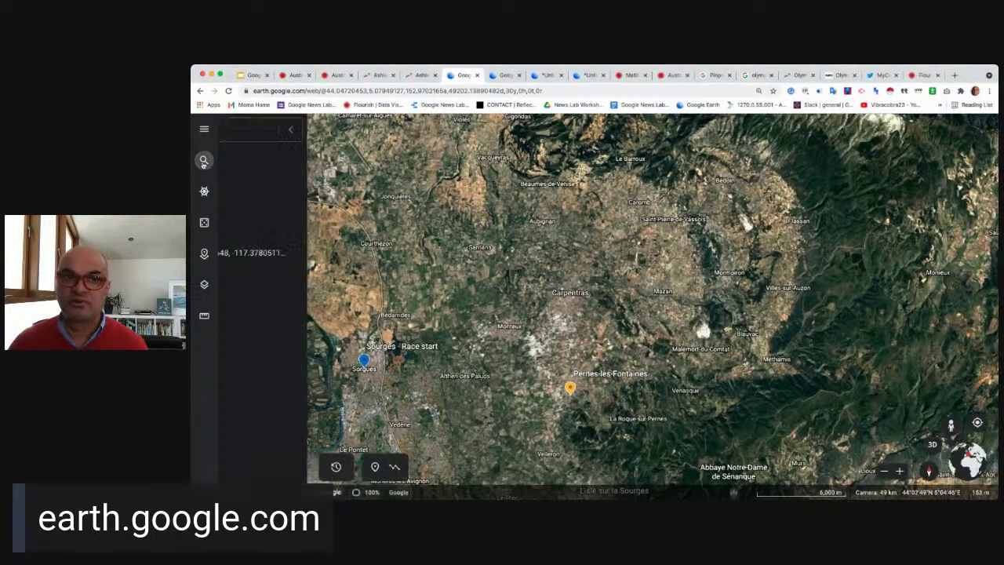
scroll(302, 125, "up", 5)
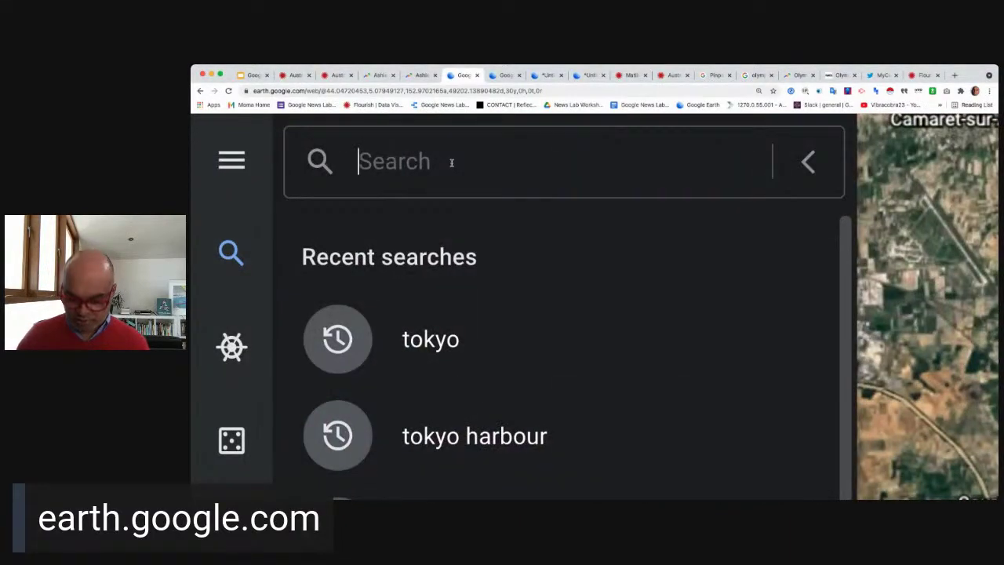
type("43.99355, 5.38932")
key("Return")
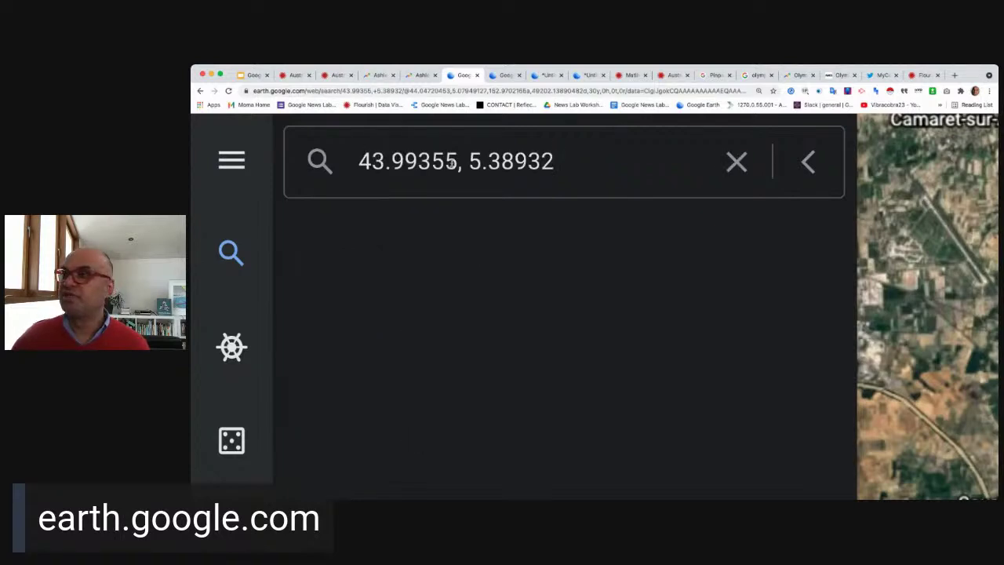
key("Return")
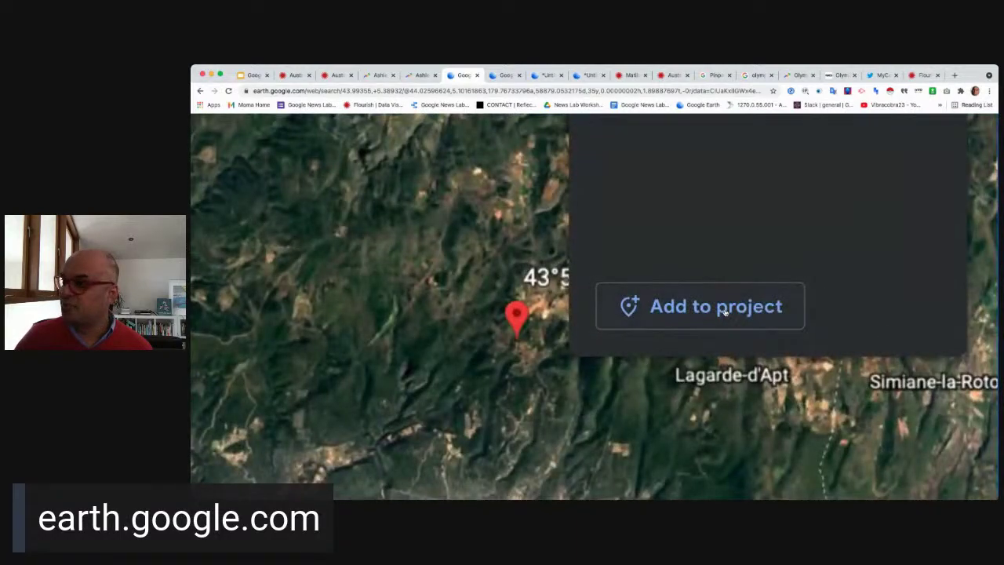
Save the pinned spot to Mont Ventoux with the title 'Col de la Liguière'.
left_click(723, 309)
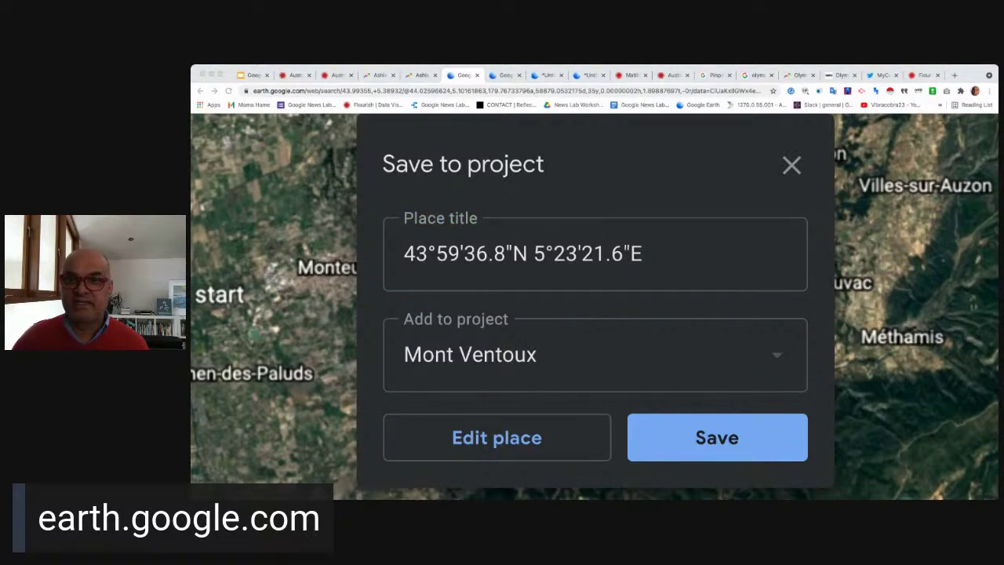
triple_click(496, 259)
type("Col de la Liguière")
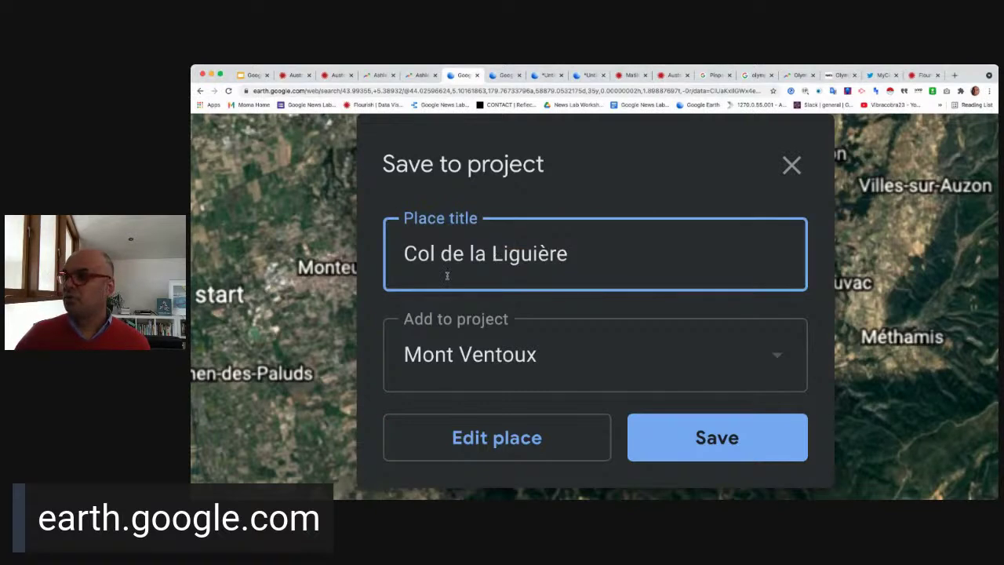
left_click(716, 440)
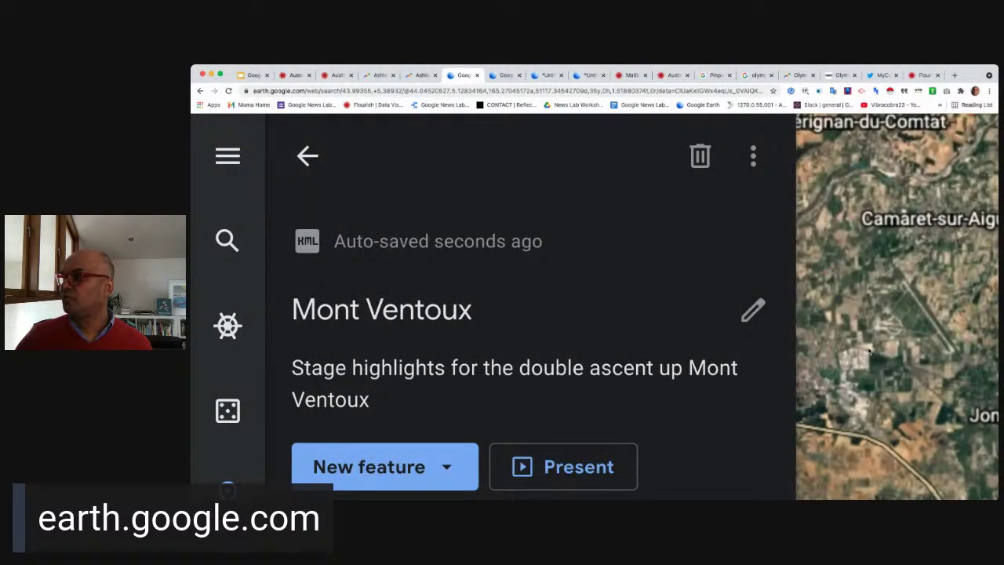
Revisit the Mont Ventoux project from the Projects list, then reload the page.
left_click(307, 156)
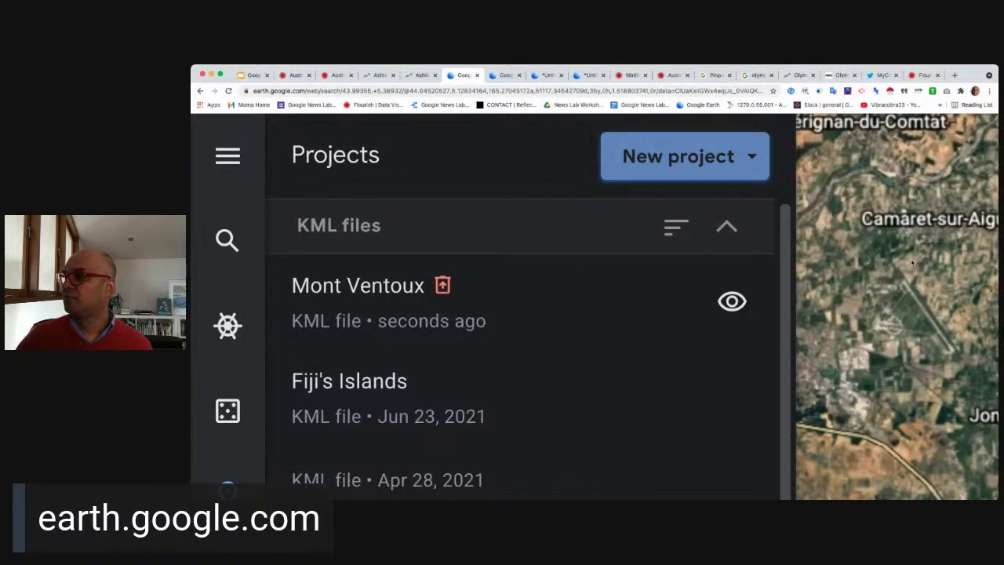
left_click(395, 306)
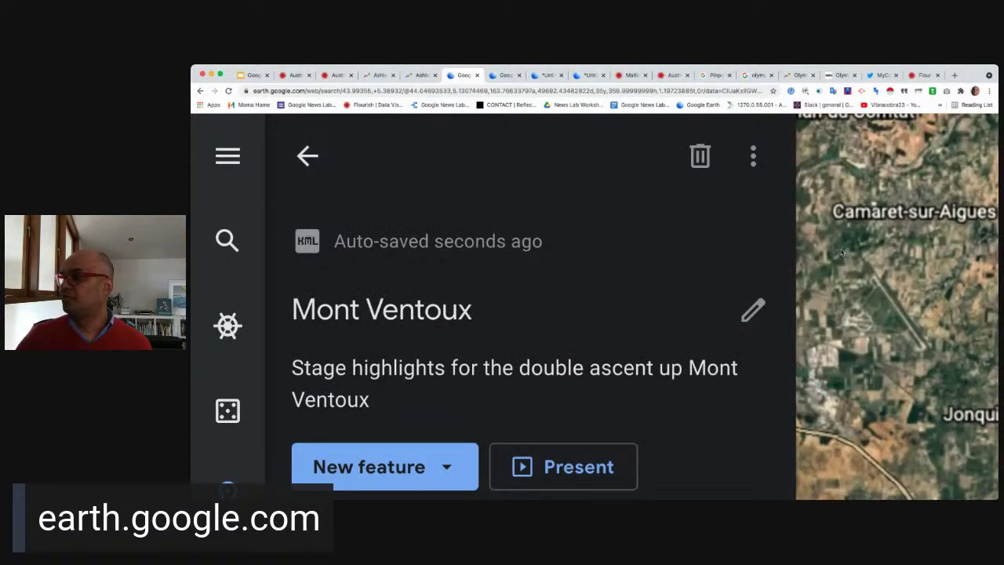
left_click(308, 156)
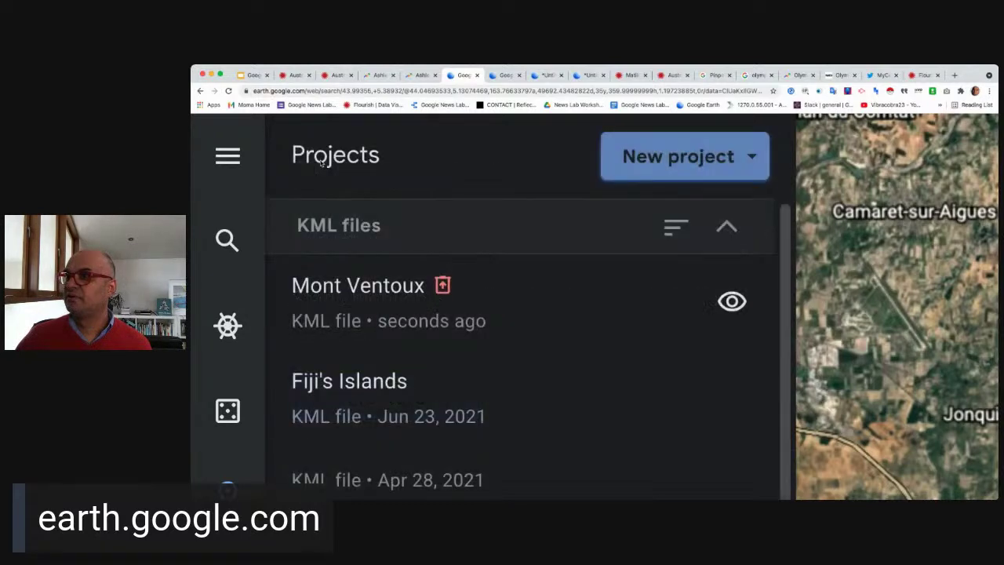
key("super+r")
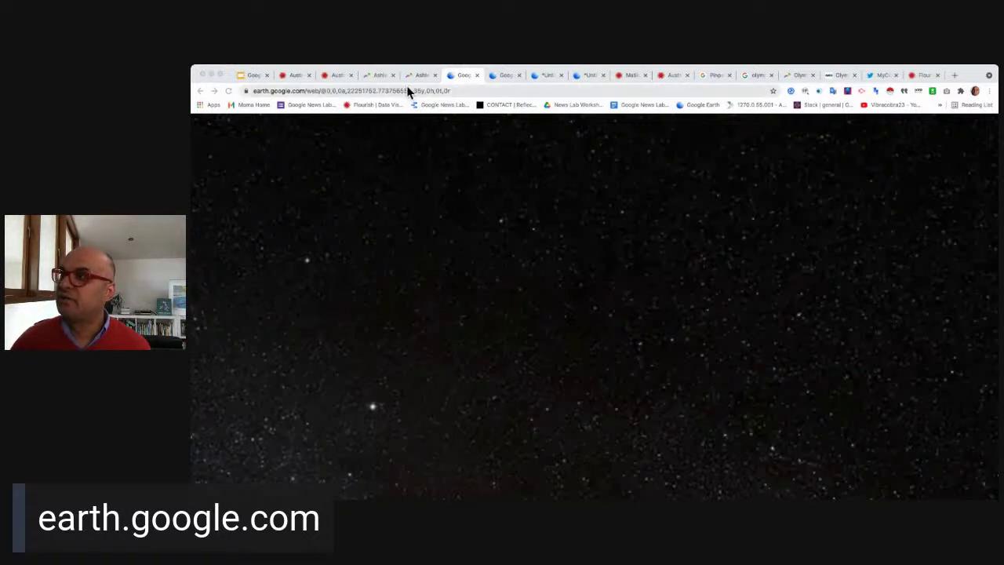
From the other Earth tab, save the pin to Mont Ventoux as 'Col de la Liguière'.
left_click(494, 75)
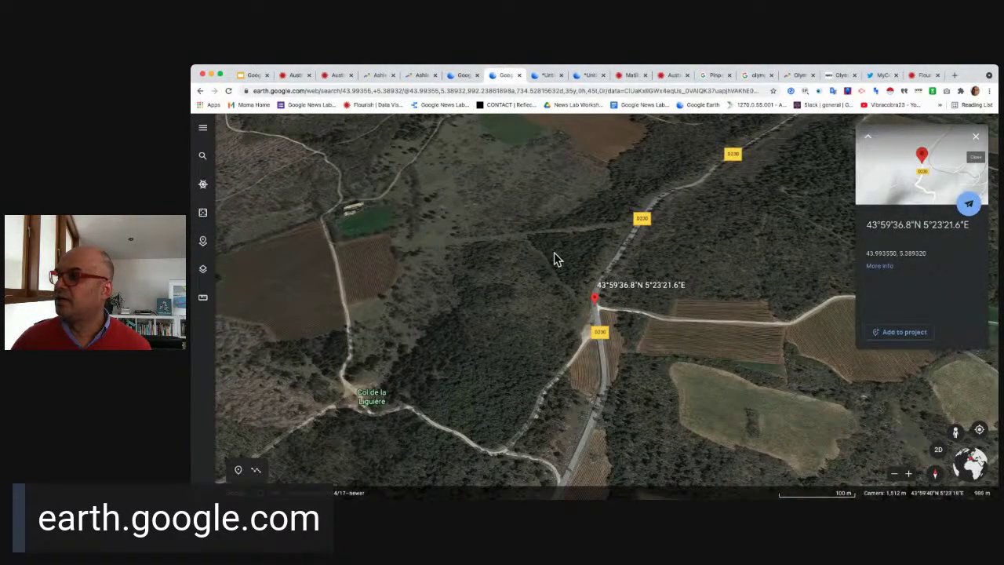
scroll(552, 275, "down", 1)
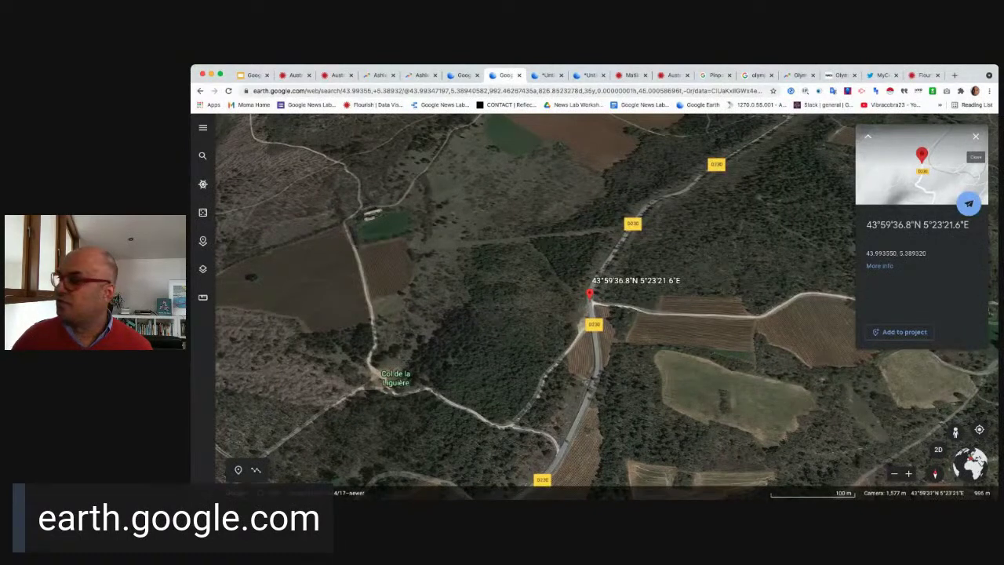
left_click(902, 331)
left_click(655, 290)
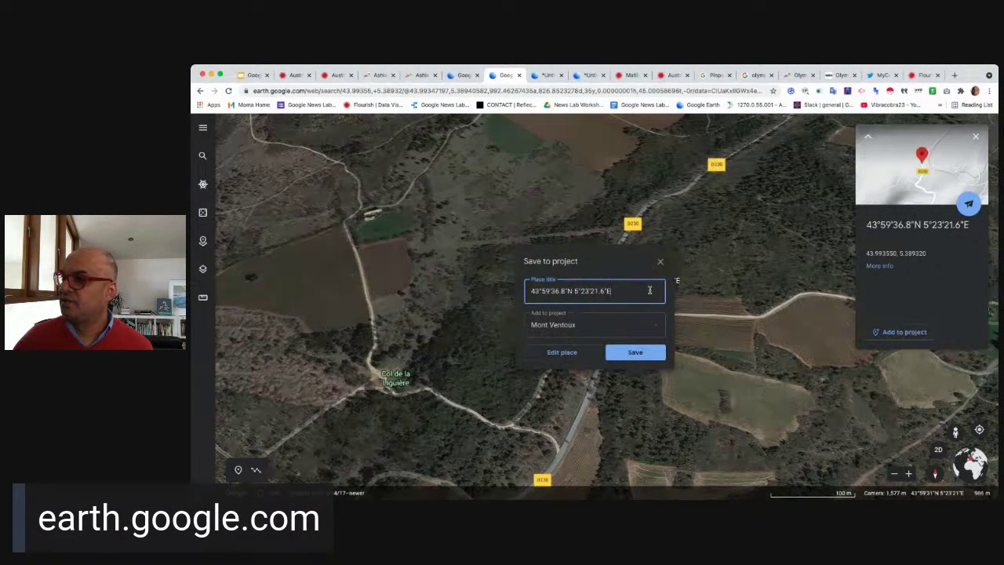
key("ctrl+a")
type("Col de la Liguière")
left_click(639, 354)
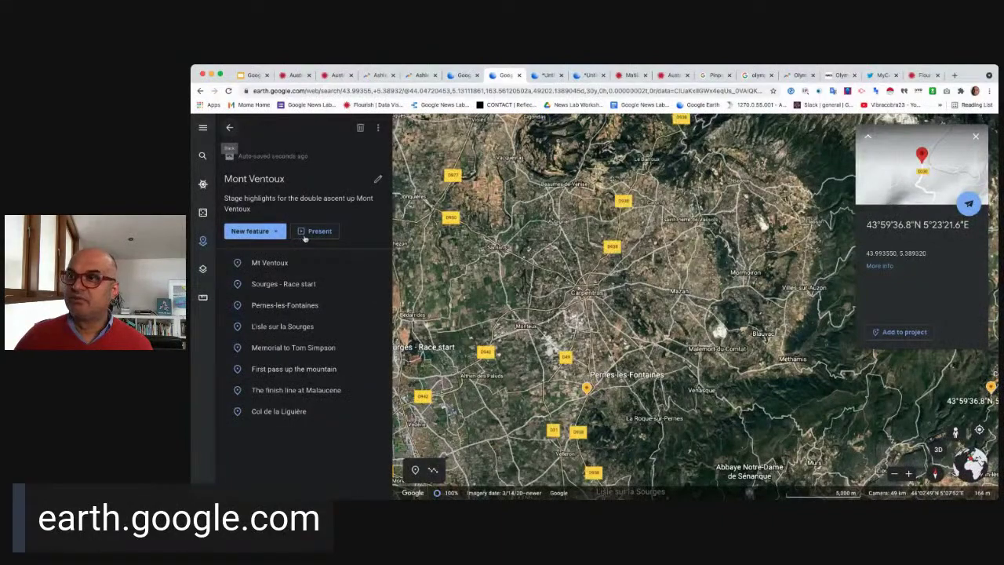
Present the Mont Ventoux project as a tour, opening at place 6 of 8.
left_click(305, 234)
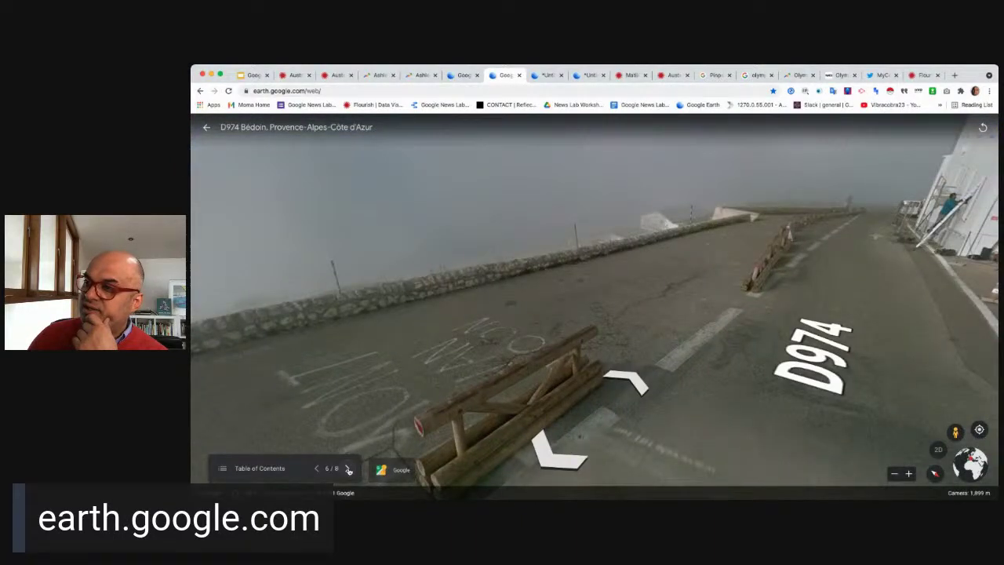
Advance two stops to the Malaucène finish, then exit to the project's place list.
left_click(349, 469)
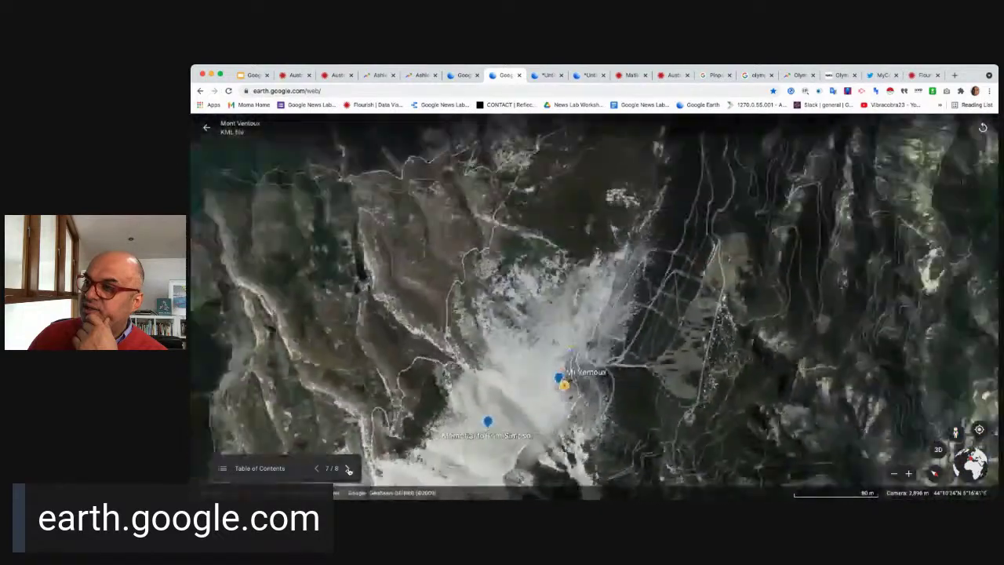
left_click(349, 469)
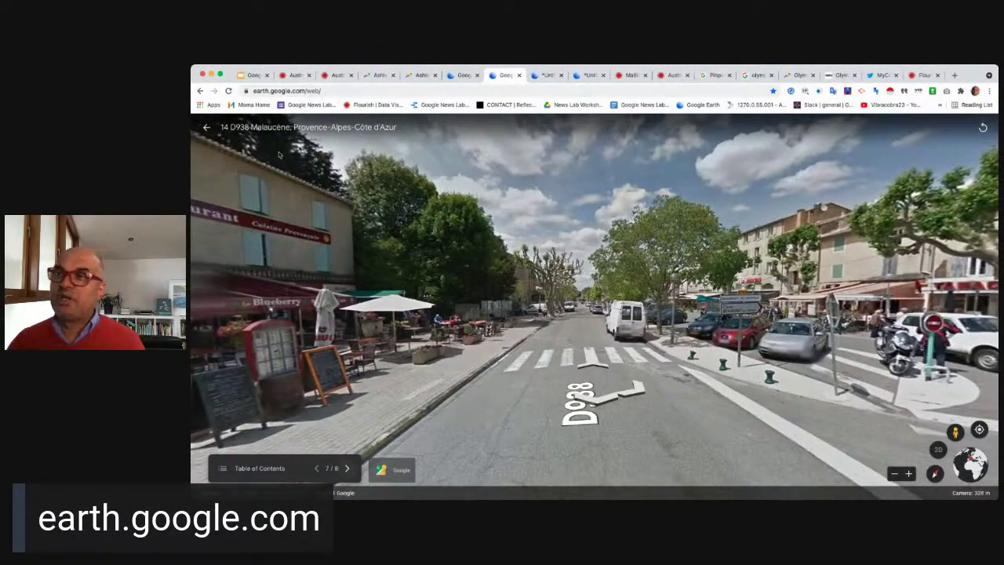
left_click(206, 128)
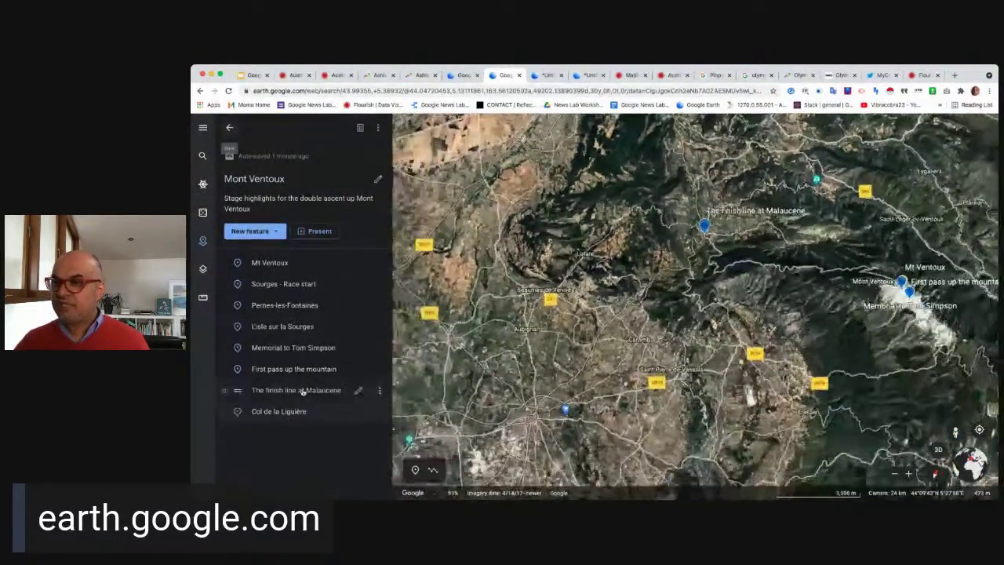
Open 'The finish line at Malaucene' in the editor, select its title, then close the editor without changes.
left_click(303, 390)
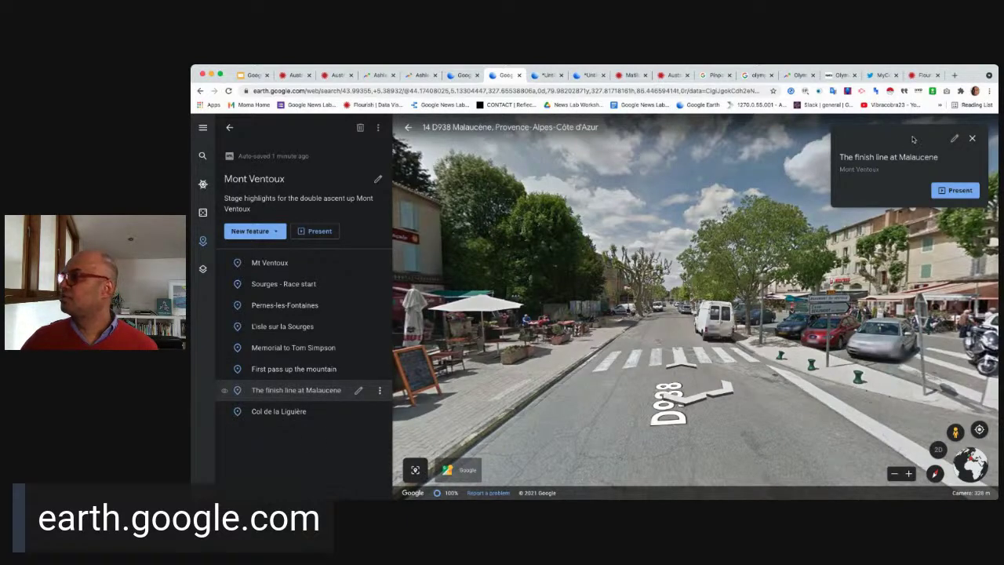
left_click(954, 139)
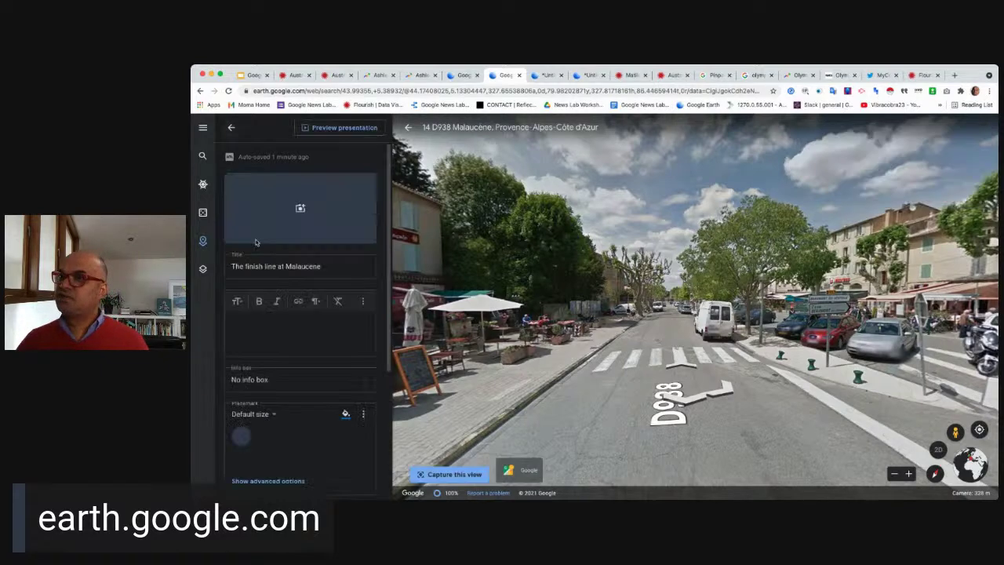
left_click(233, 127)
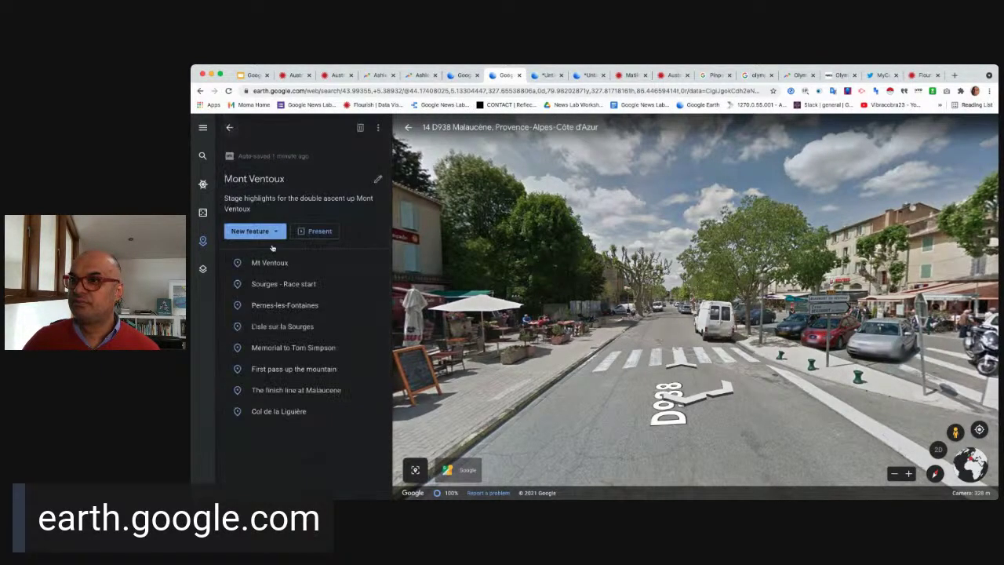
left_click(321, 388)
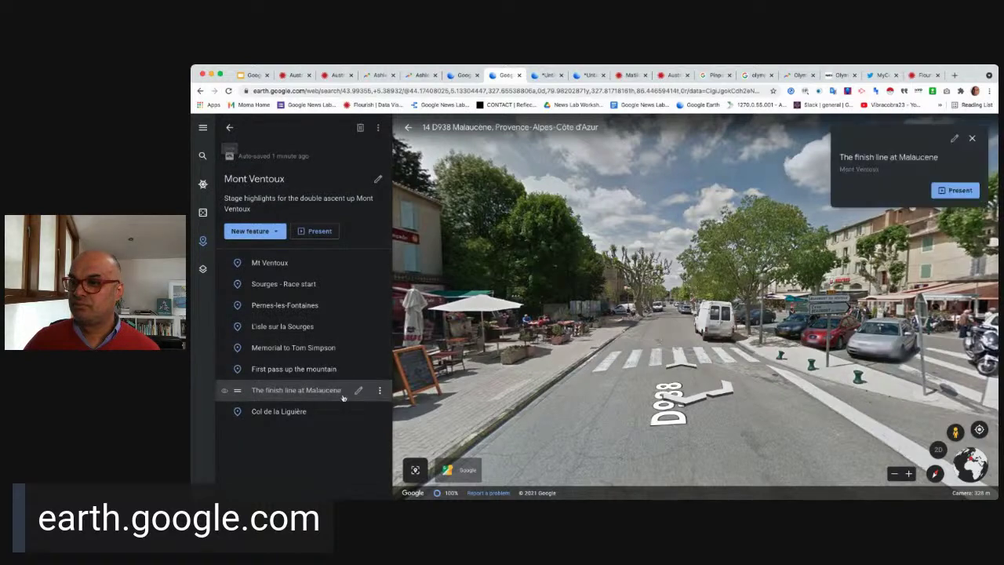
left_click(953, 141)
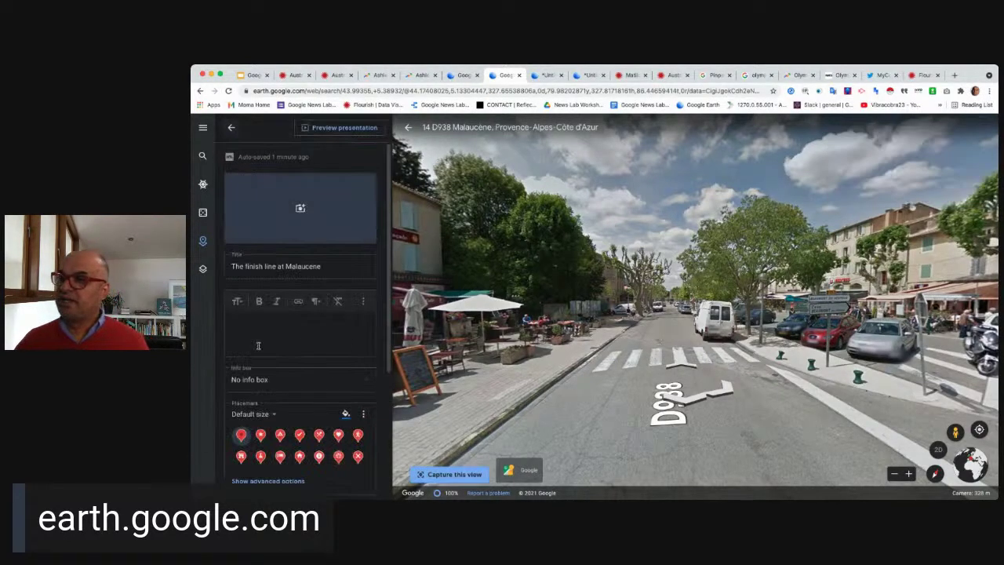
left_click(297, 266)
key("super+a")
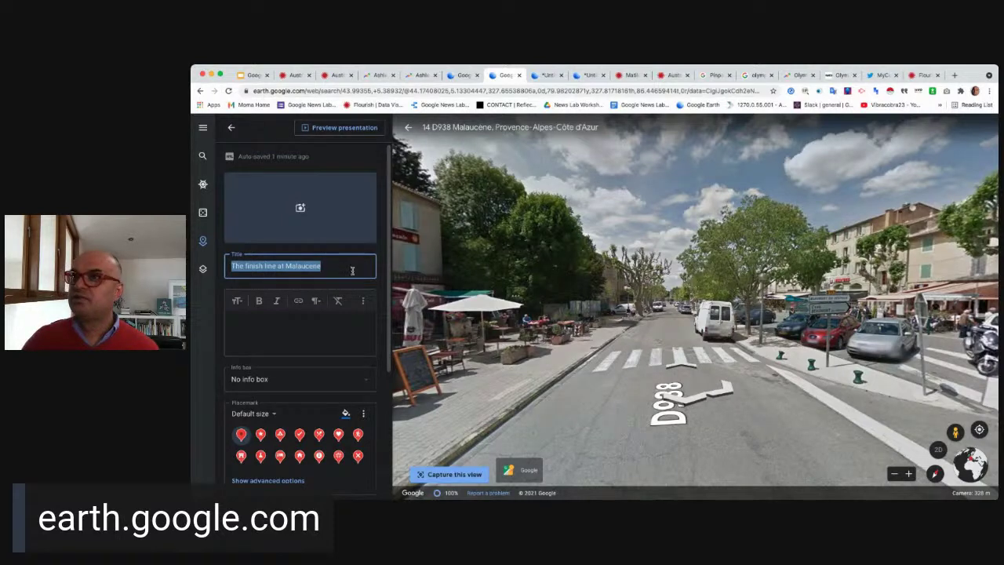
left_click(230, 125)
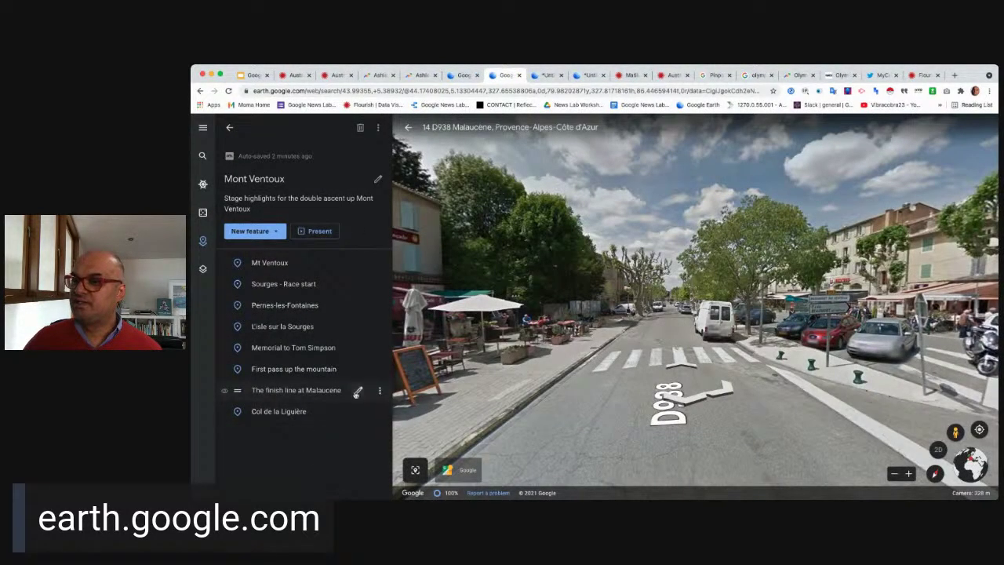
Search 'Mala', fly to Malaucène, and turn Street View to look down the D938 avenue.
left_click(229, 127)
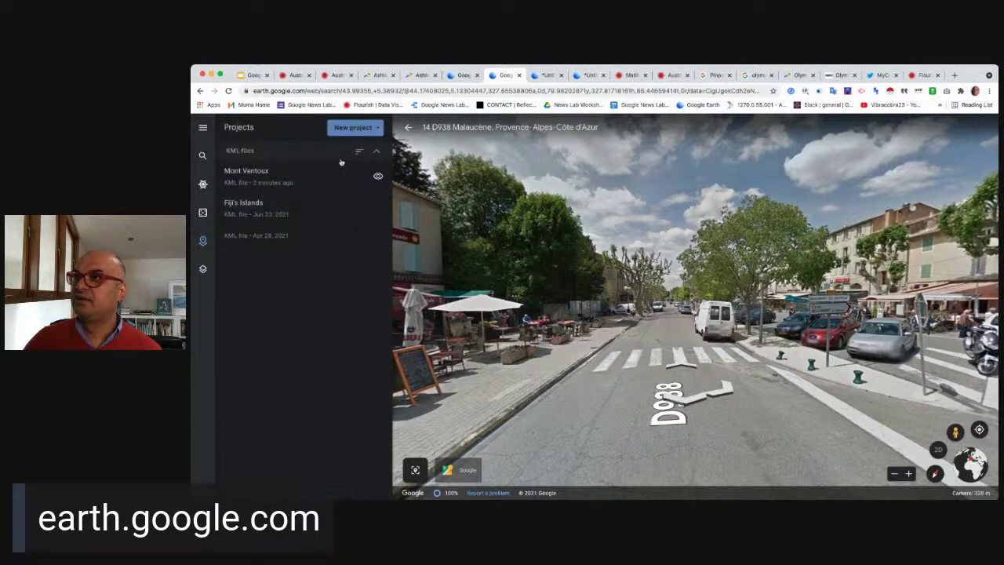
left_click(203, 155)
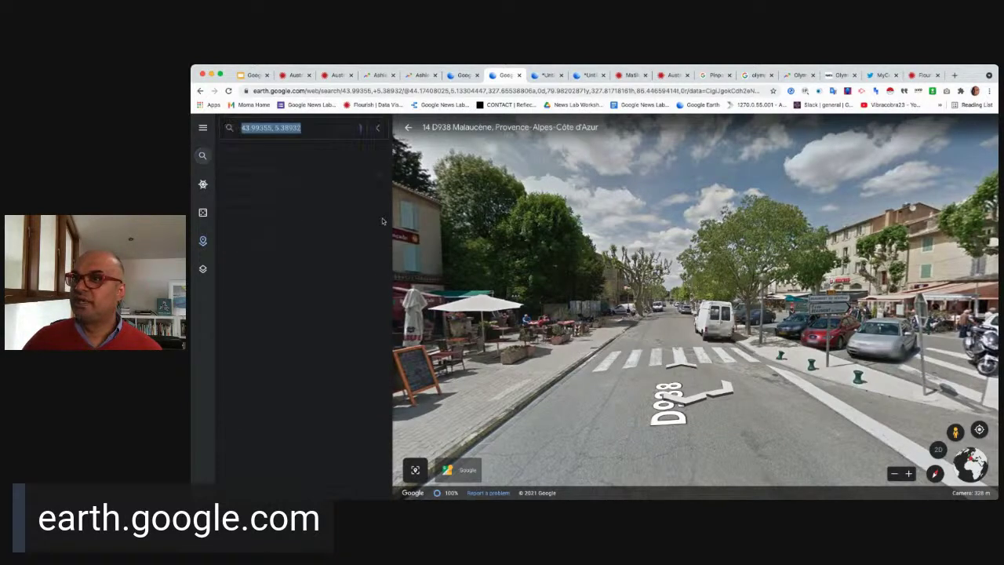
left_click(314, 128)
key("super+a")
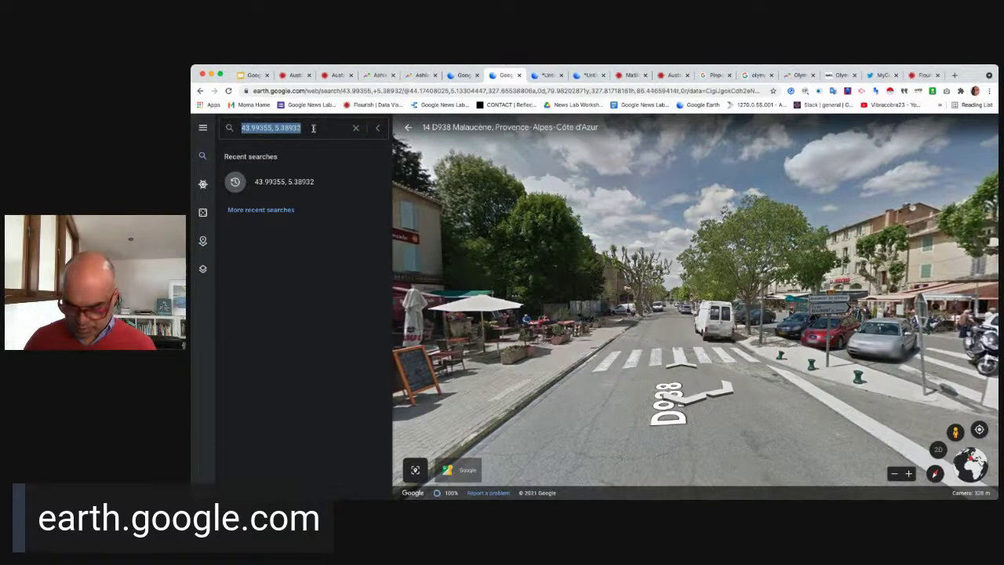
type("Mala")
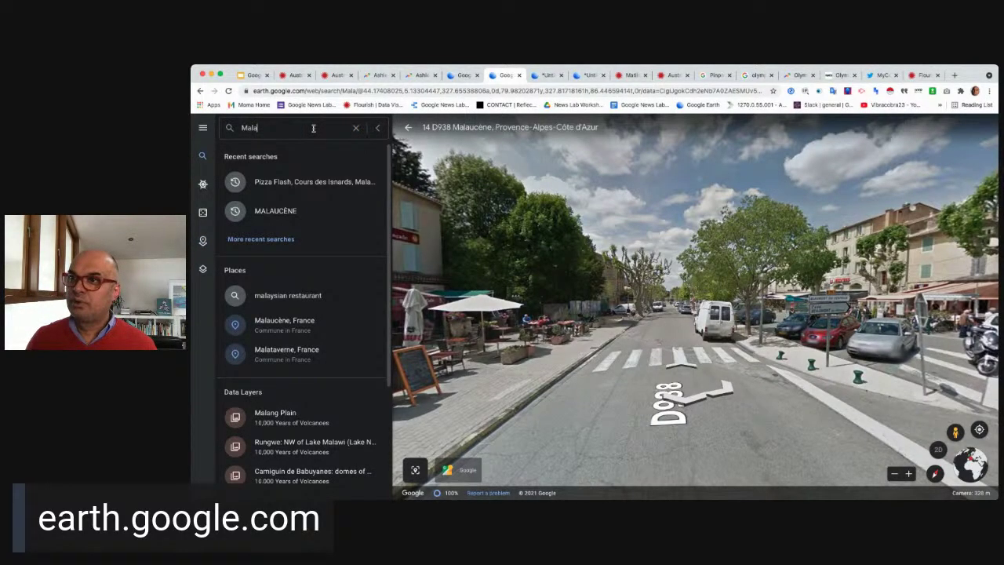
left_click(297, 213)
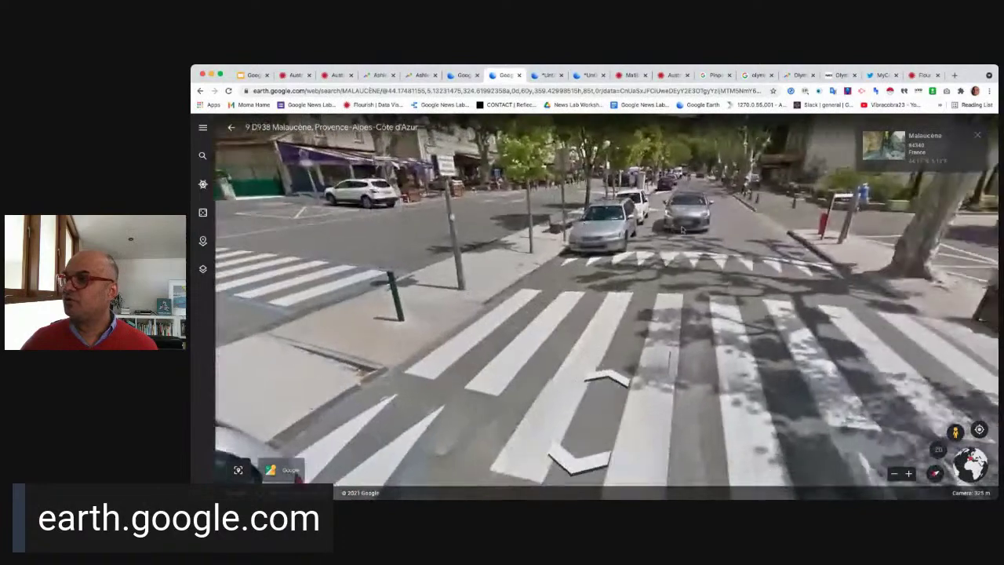
left_click_drag(683, 230, 577, 335)
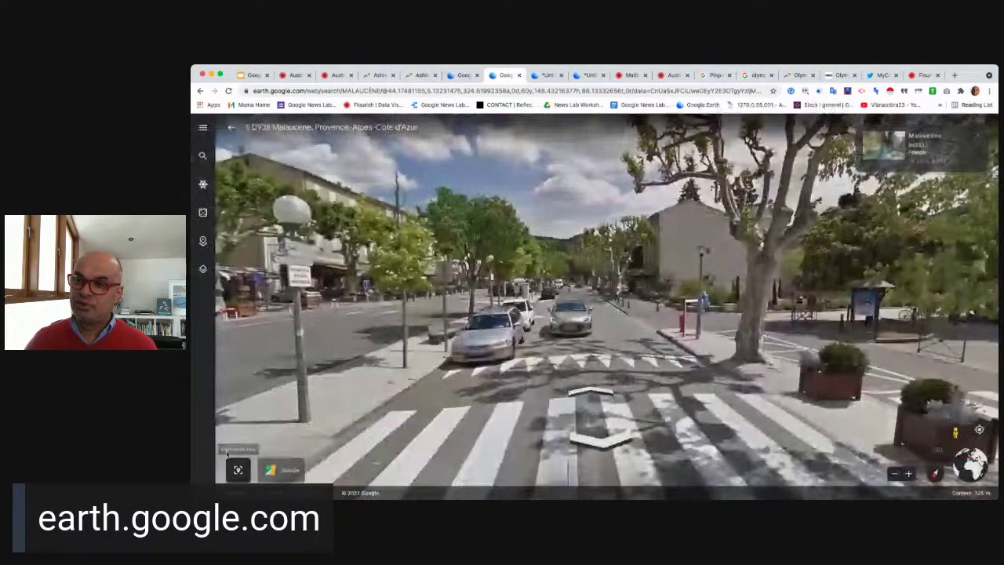
Add this street spot to Mont Ventoux as 'The finish line at Malaucene' and delete the older entry.
left_click(239, 470)
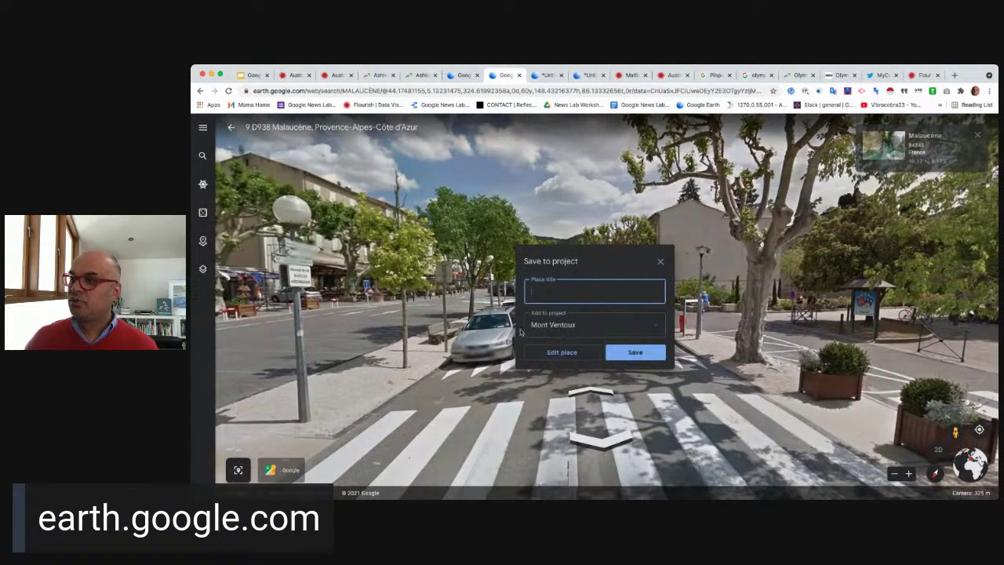
type("The ")
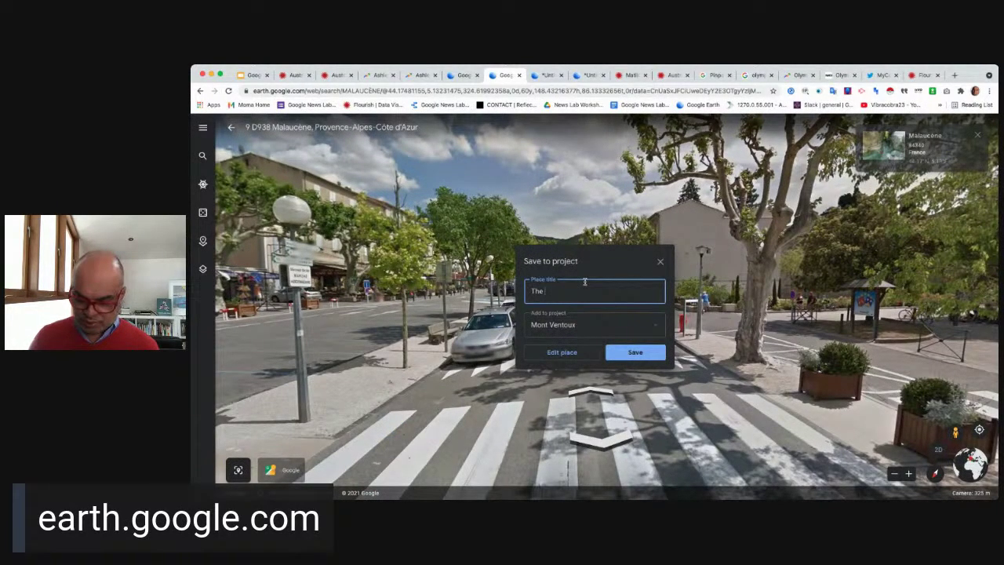
type("f")
key("Return")
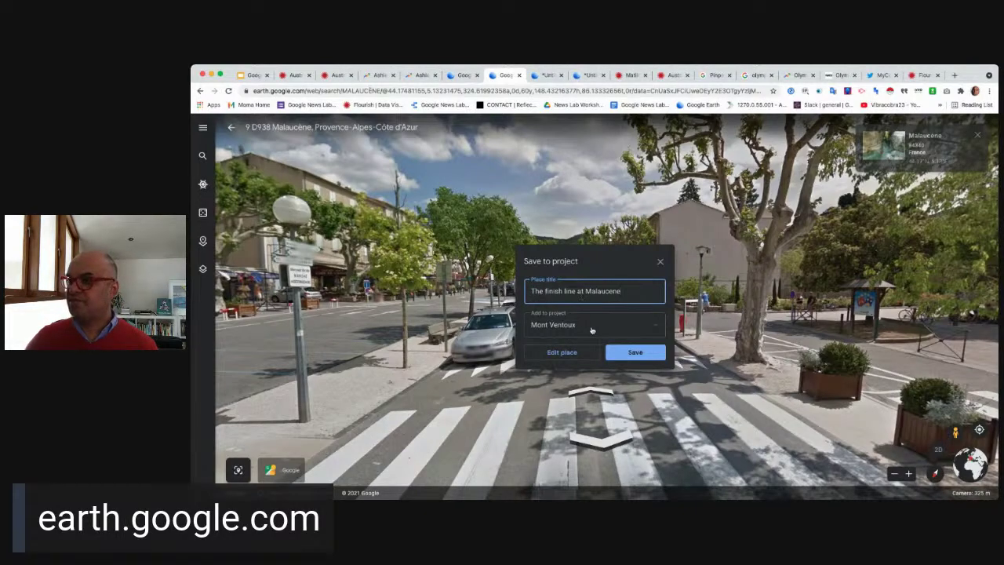
left_click(565, 333)
left_click(565, 333)
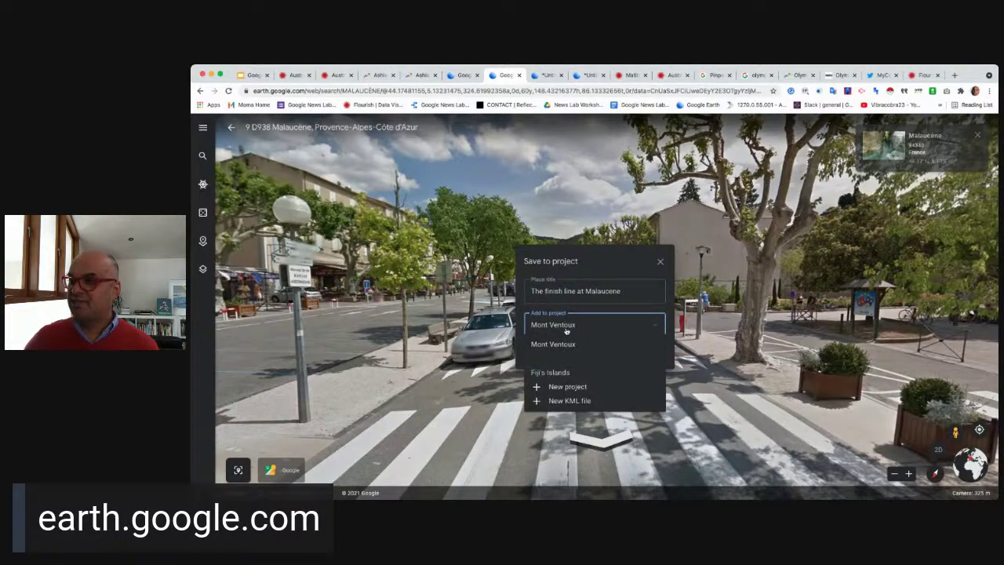
left_click(566, 330)
left_click(633, 353)
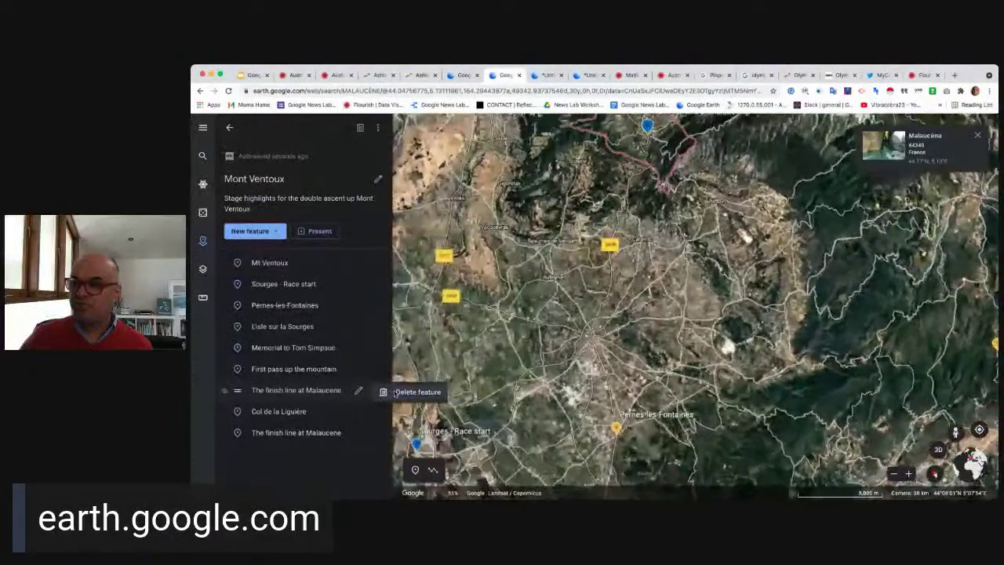
left_click(384, 393)
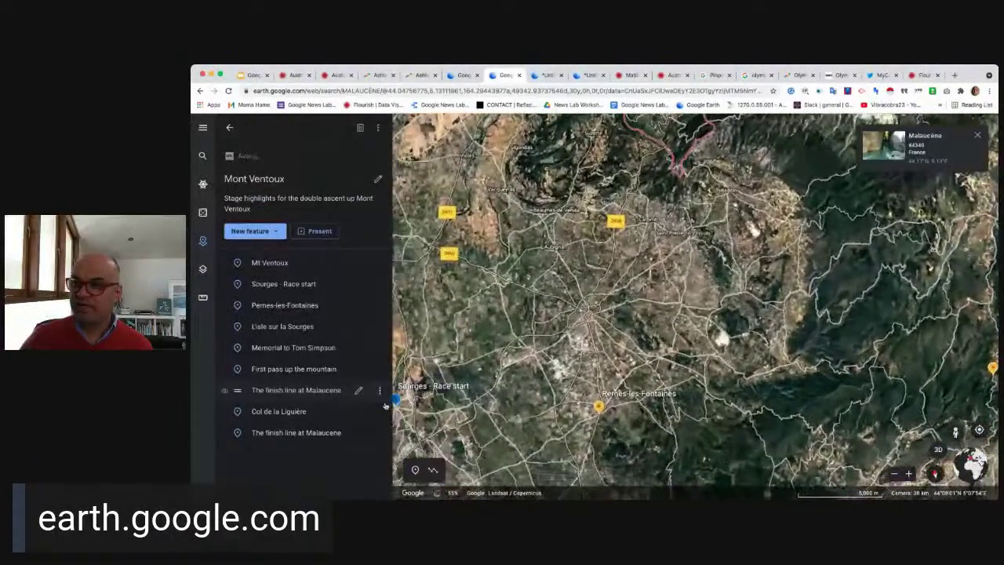
left_click(322, 231)
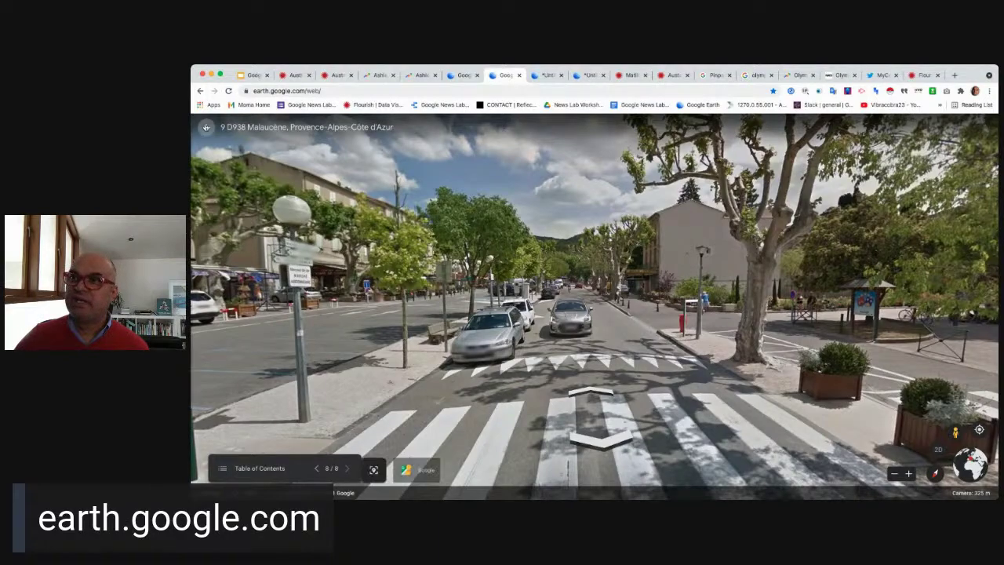
left_click(205, 127)
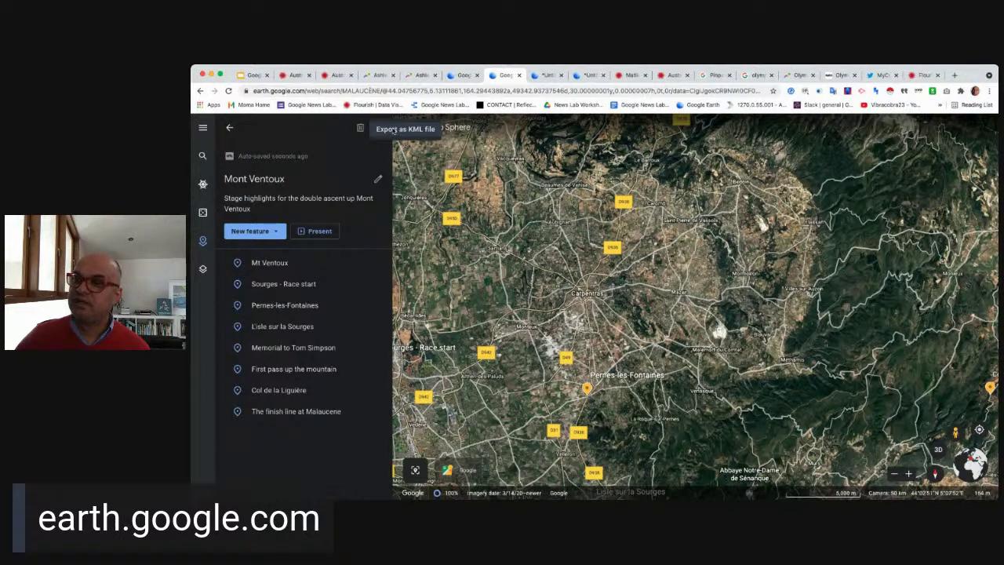
Export the Mont Ventoux project as KML and return to the Google Slides deck.
left_click(391, 130)
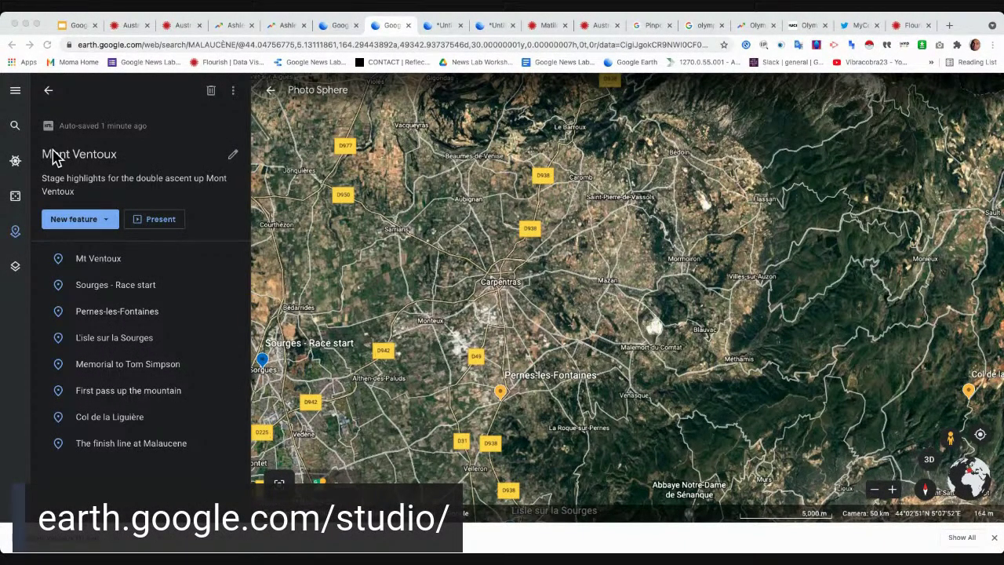
left_click(81, 25)
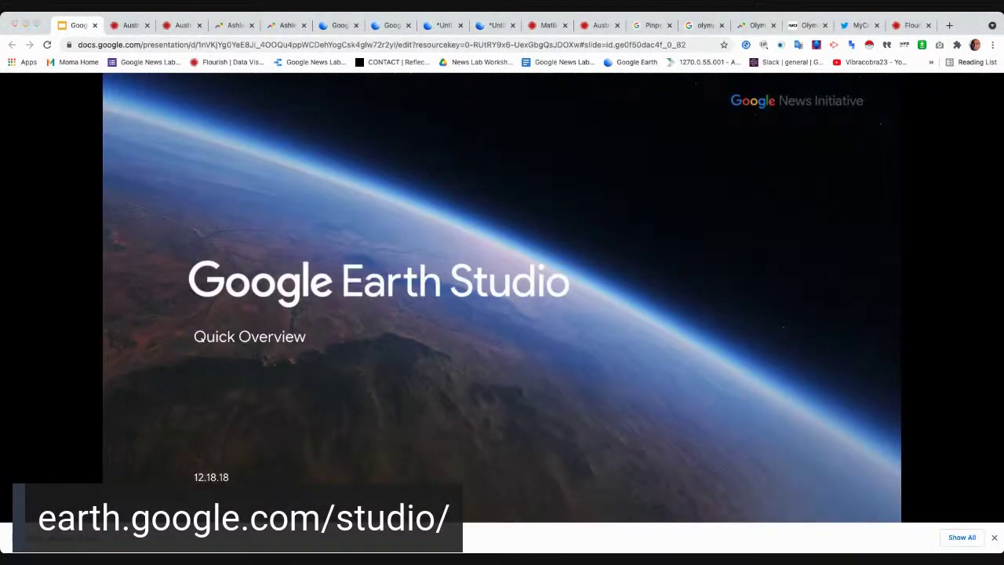
Advance two slides to the locator maps slide, then load earth.google.com/web/ in a new tab.
key("Right")
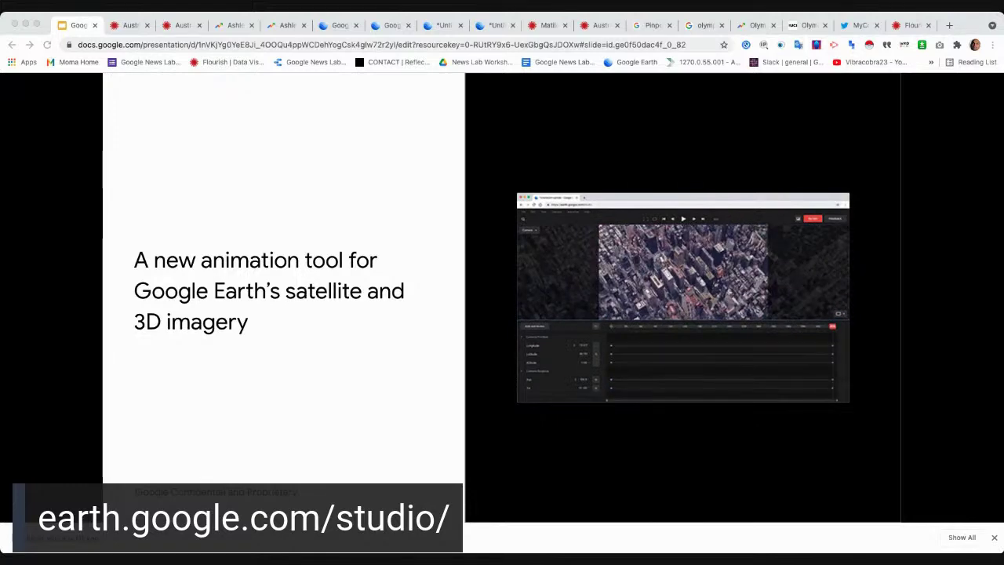
key("Right")
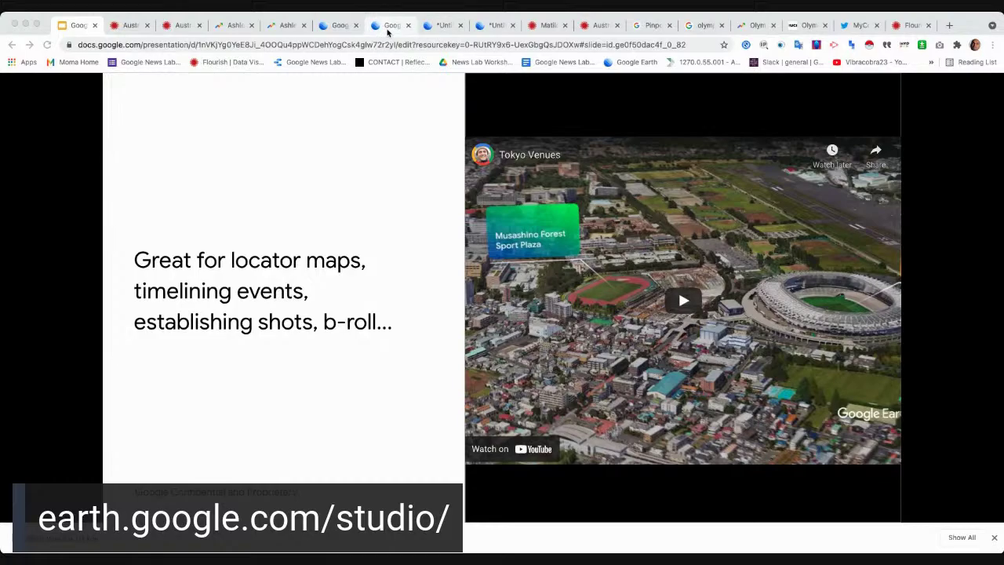
key("ctrl+t")
type("earth.google.com/web/")
key("Return")
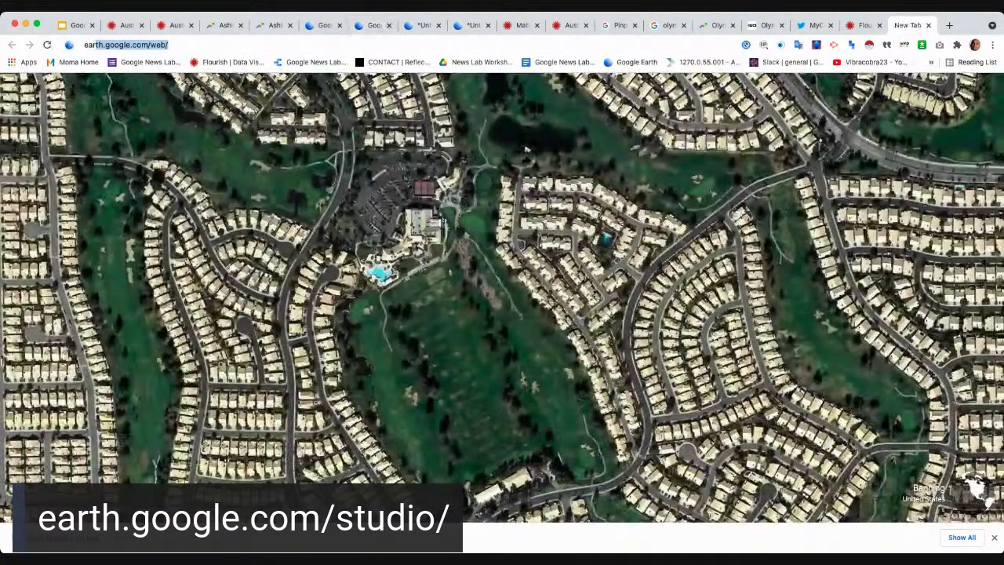
Load Google Earth Studio from the address bar suggestion.
type("earlwood")
key("Down")
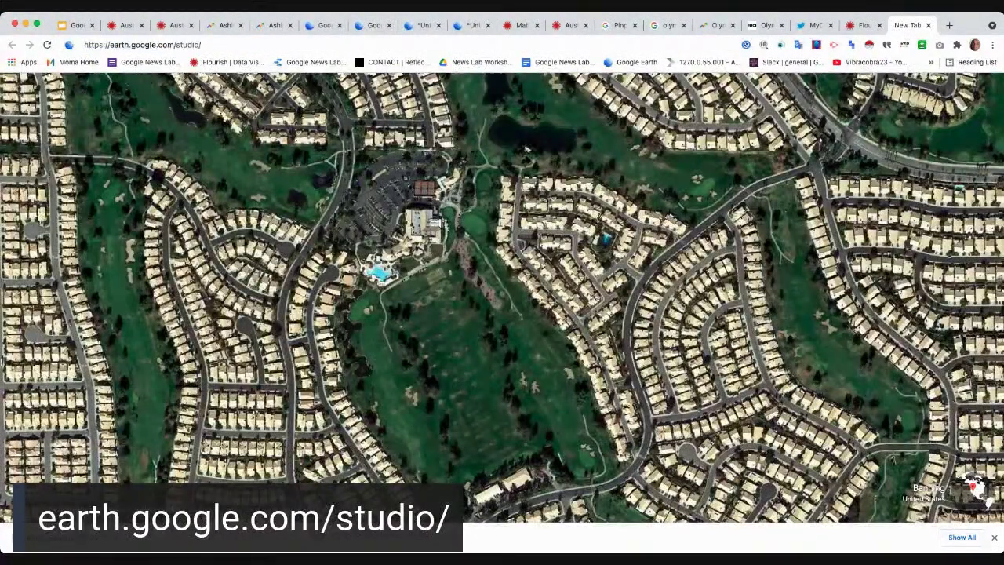
key("Return")
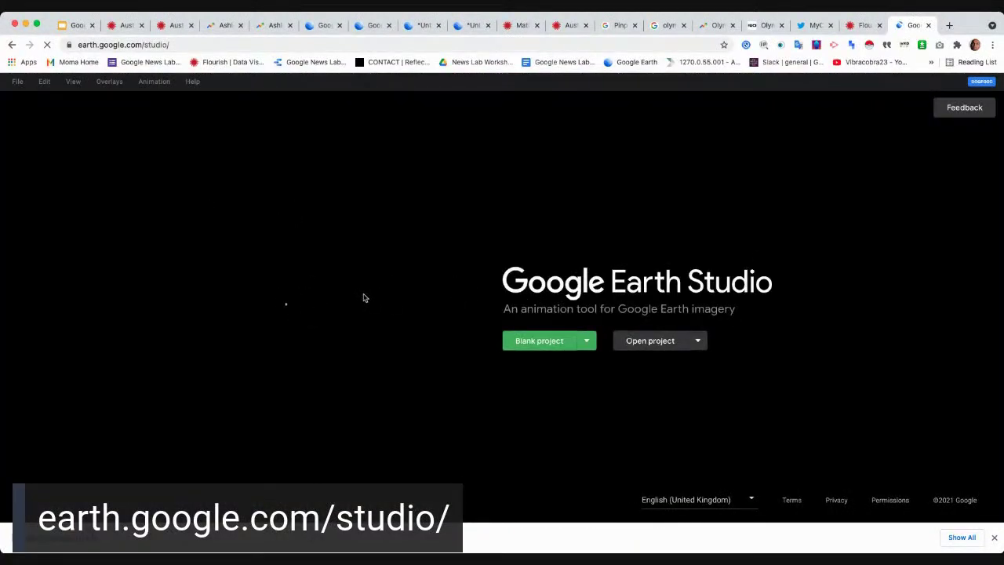
Choose the Spiral quick-start template with Tokyo Olympic Stadium as its point of interest.
left_click(587, 346)
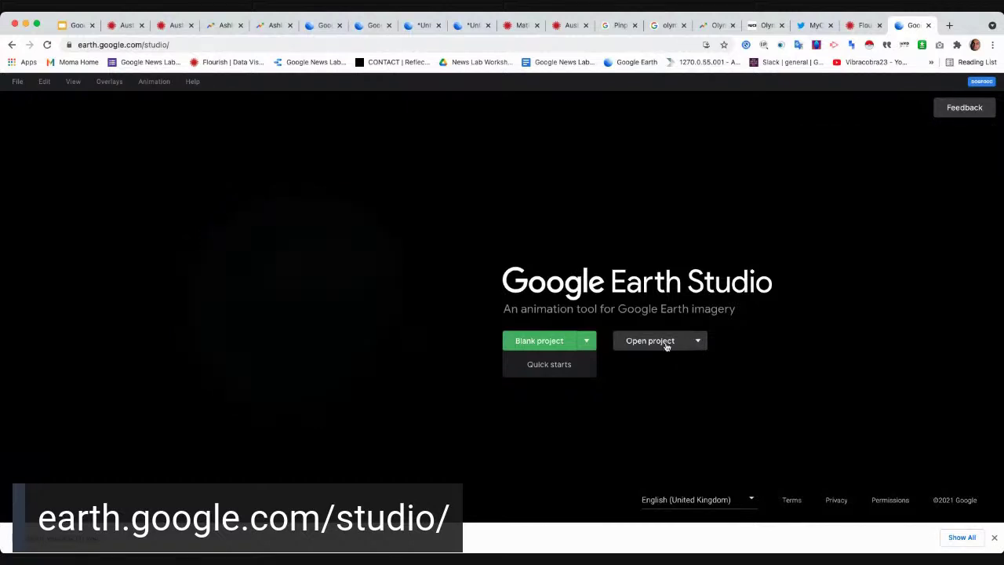
left_click(550, 365)
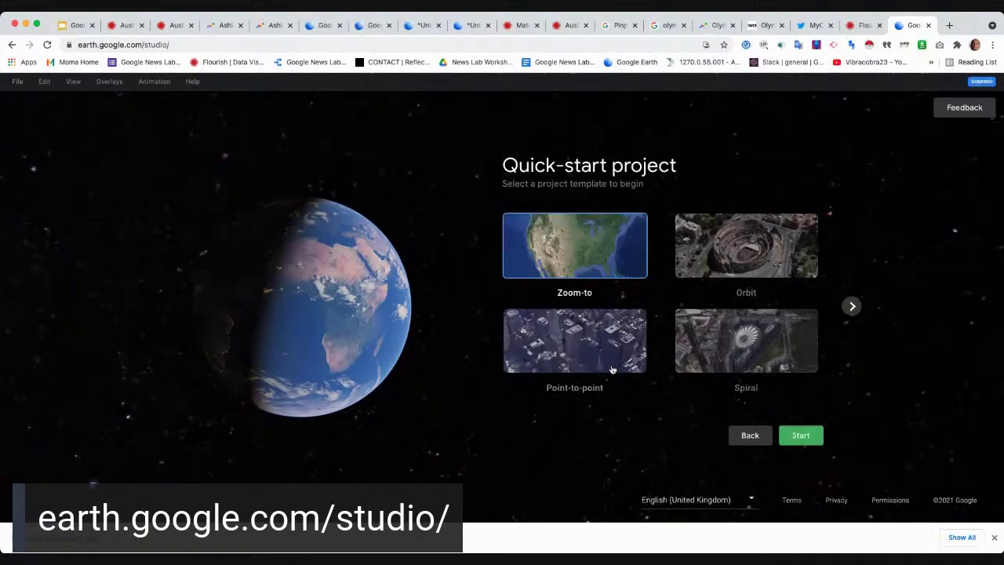
left_click(767, 347)
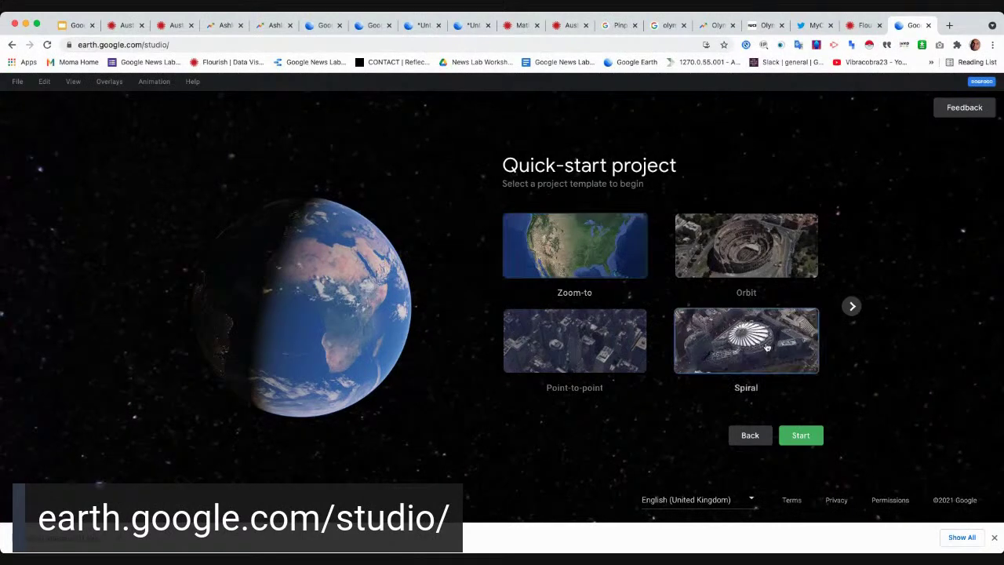
left_click(808, 438)
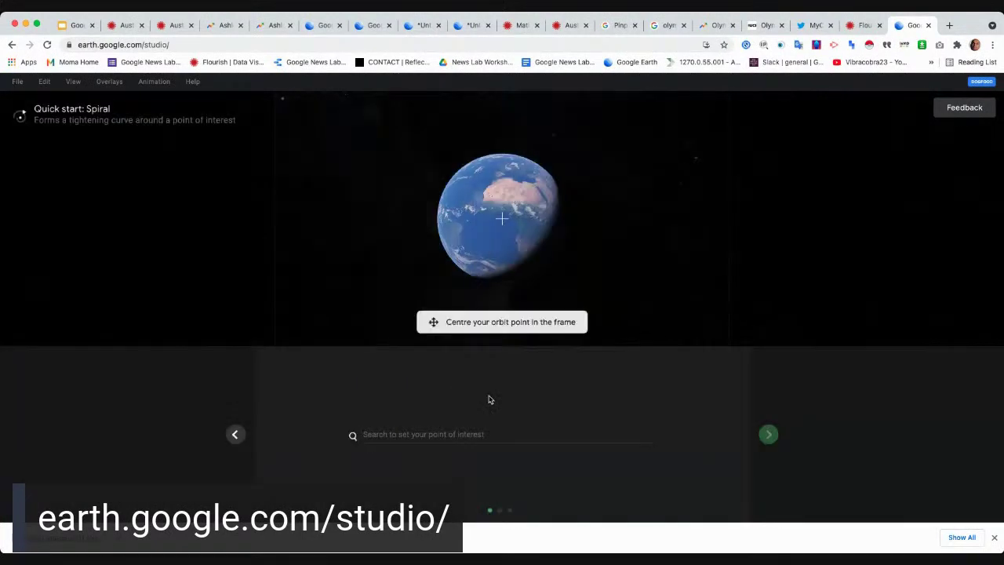
left_click(529, 436)
type("tok")
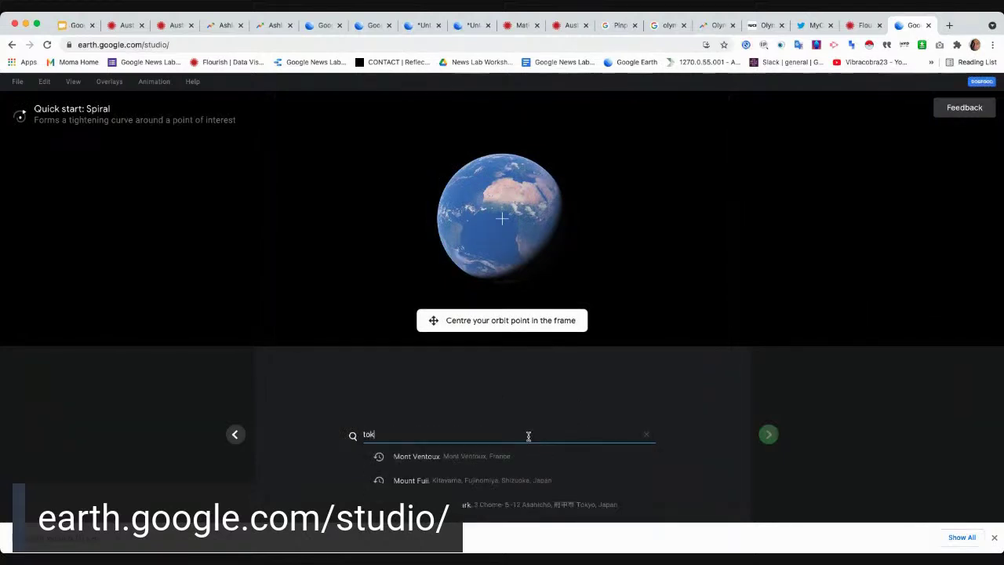
type("yo olympic")
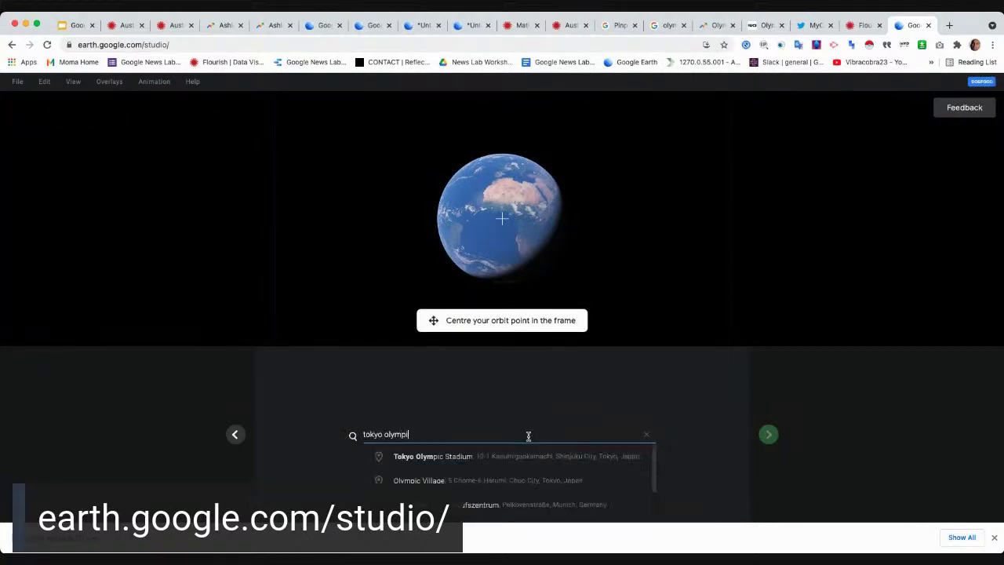
left_click(535, 462)
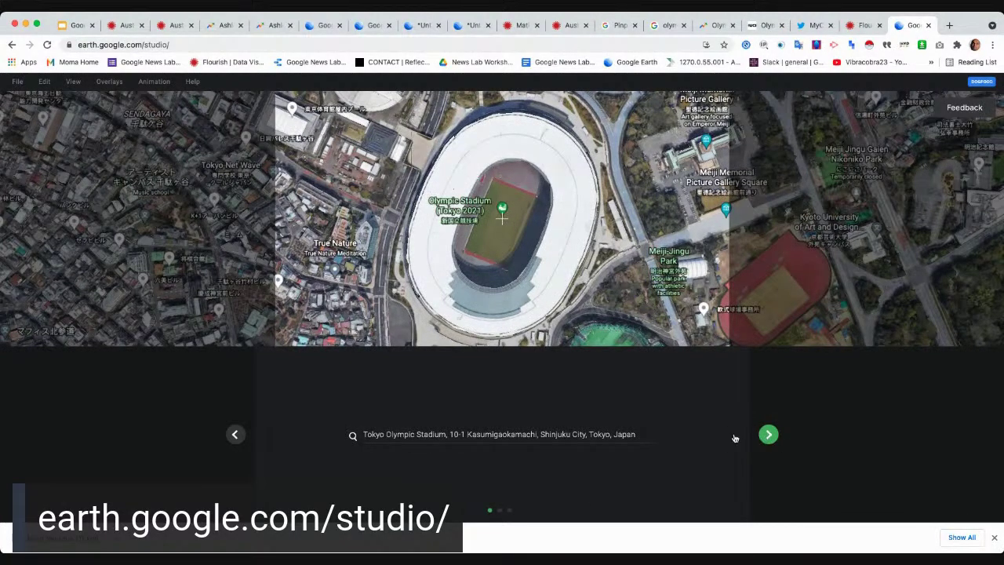
key("Return")
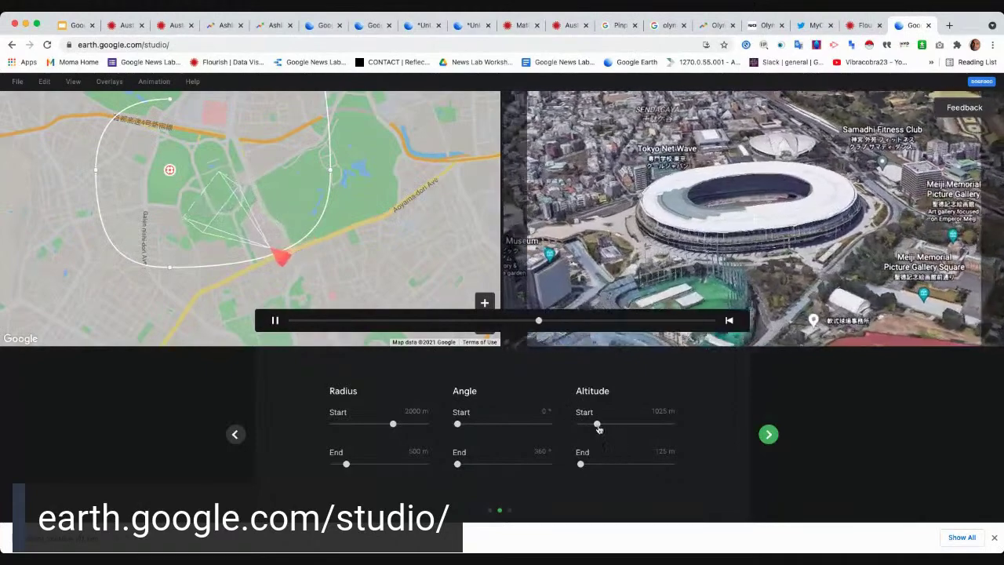
Raise the spiral's start altitude to 1494 m and end altitude to 313 m.
left_click_drag(598, 426, 607, 427)
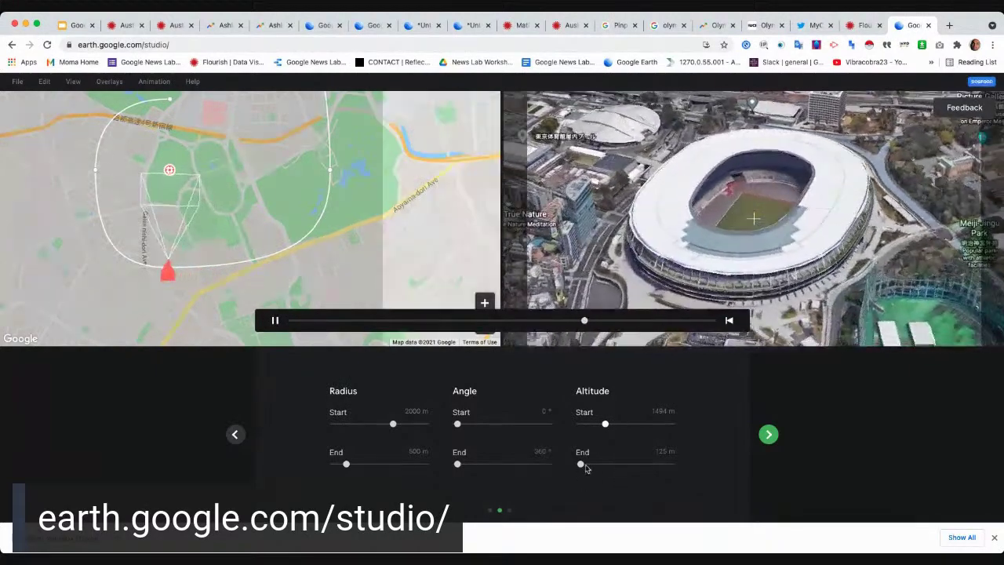
left_click_drag(582, 465, 589, 465)
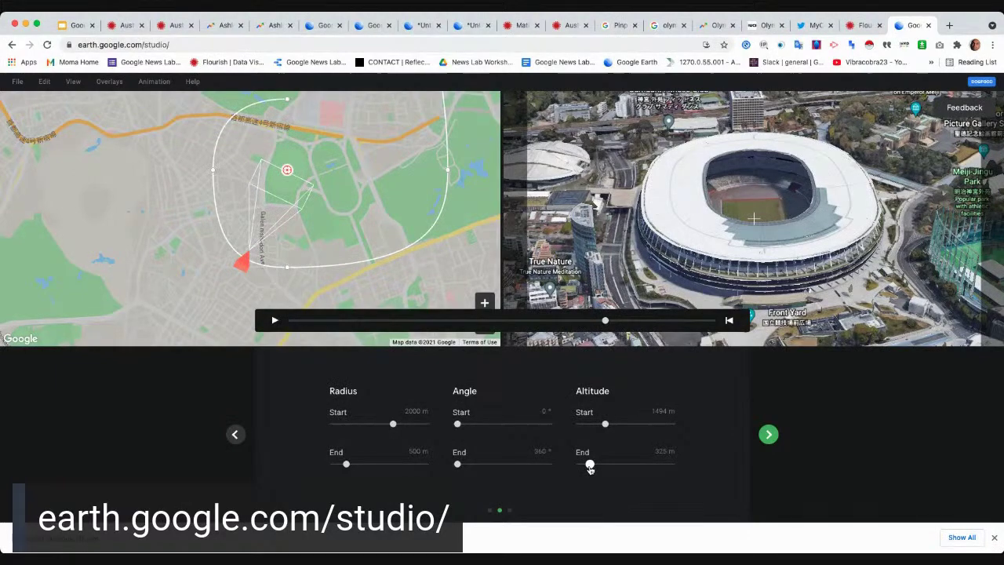
left_click(768, 436)
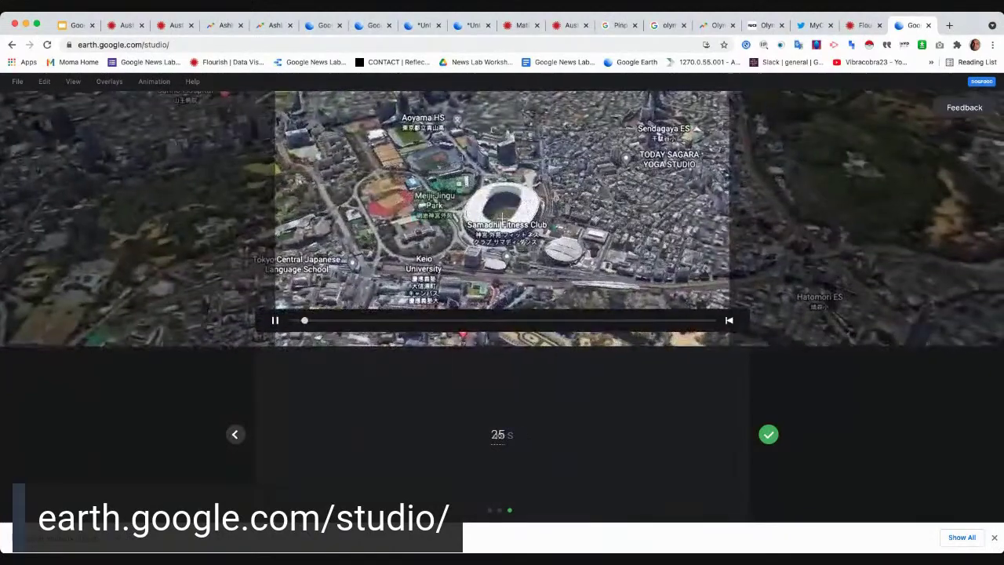
Set the spiral duration to 40 seconds, create the project, and review its keyframed attributes.
left_click(498, 434)
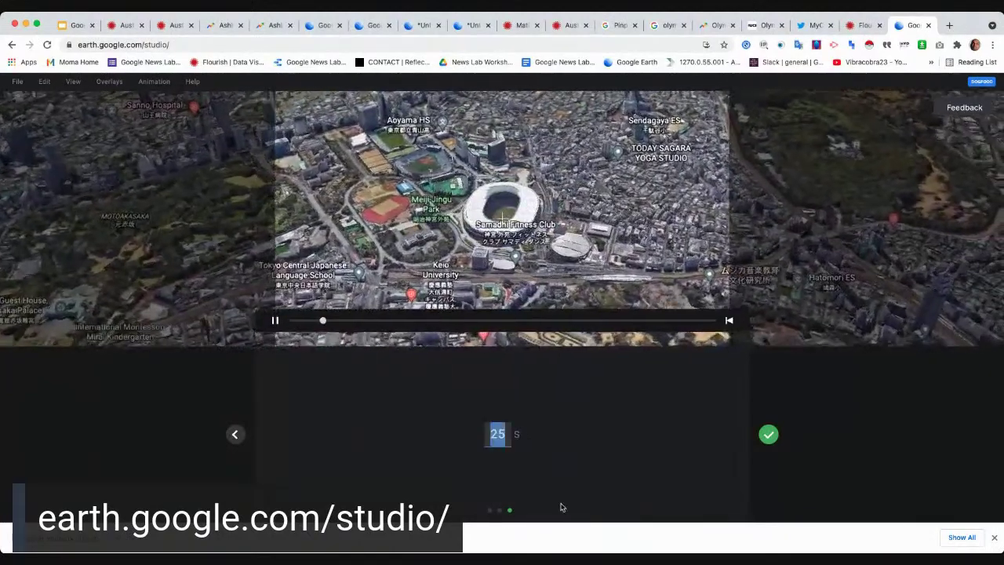
type("40")
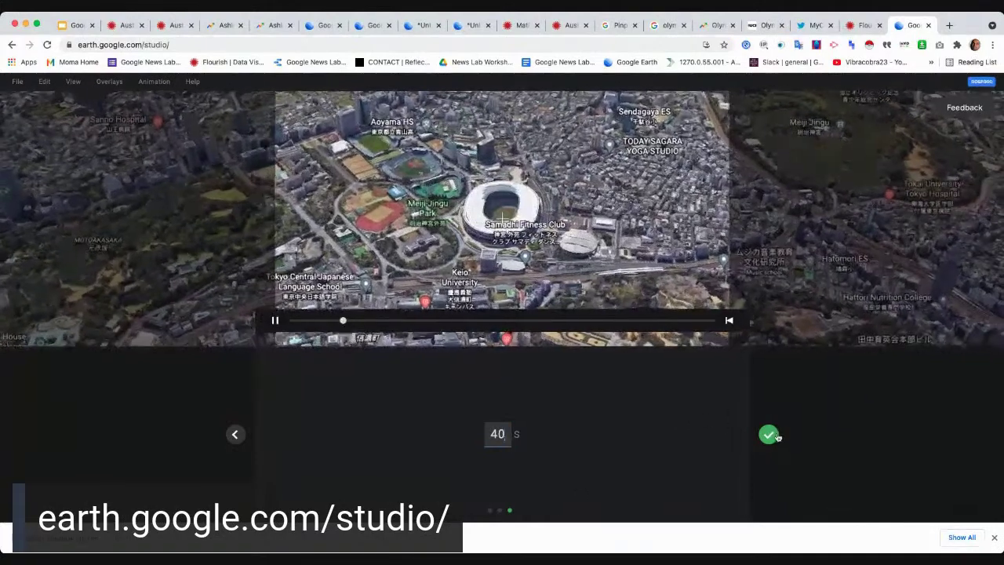
left_click(769, 435)
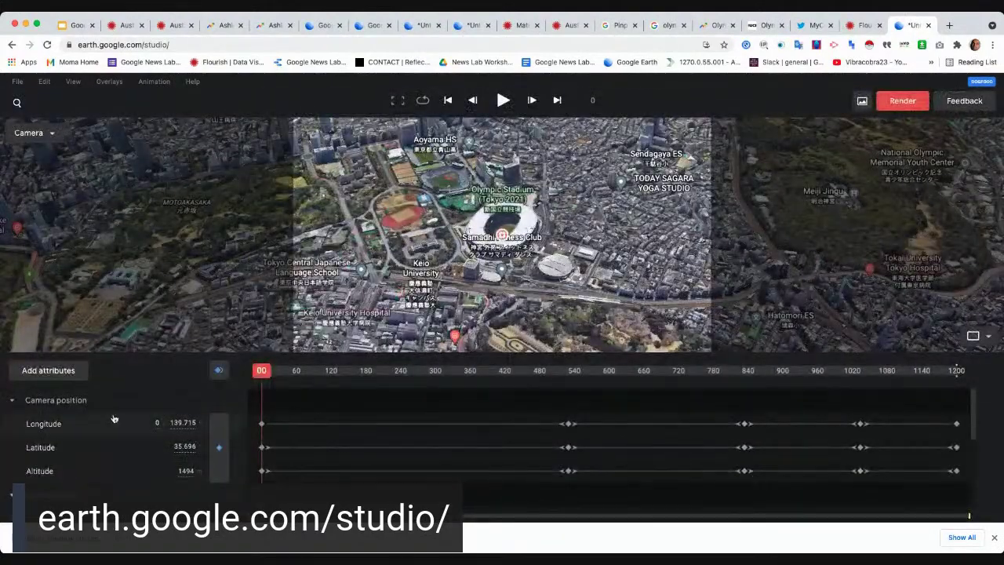
scroll(88, 415, "down", 3)
scroll(88, 415, "down", 1)
scroll(87, 417, "up", 5)
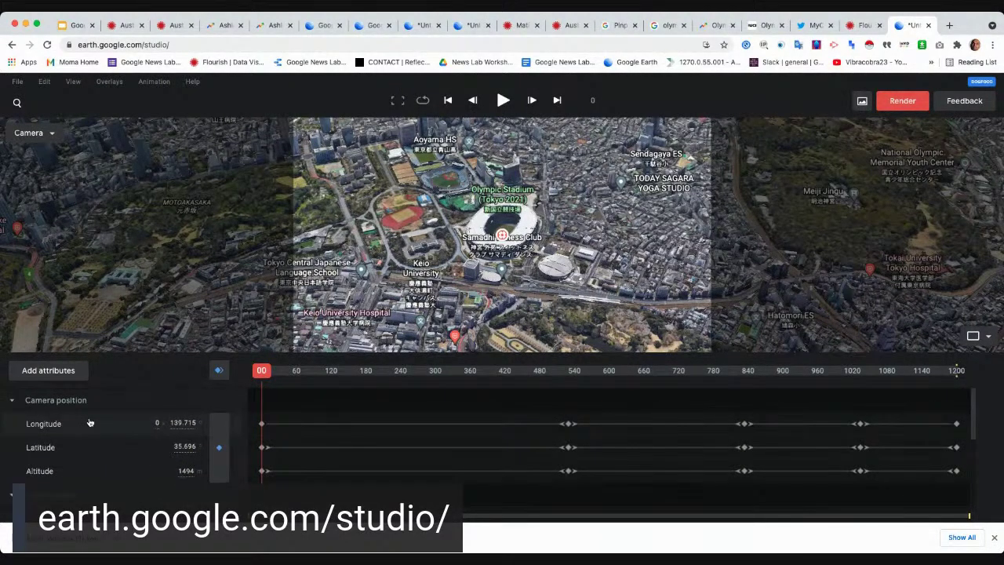
scroll(87, 423, "down", 3)
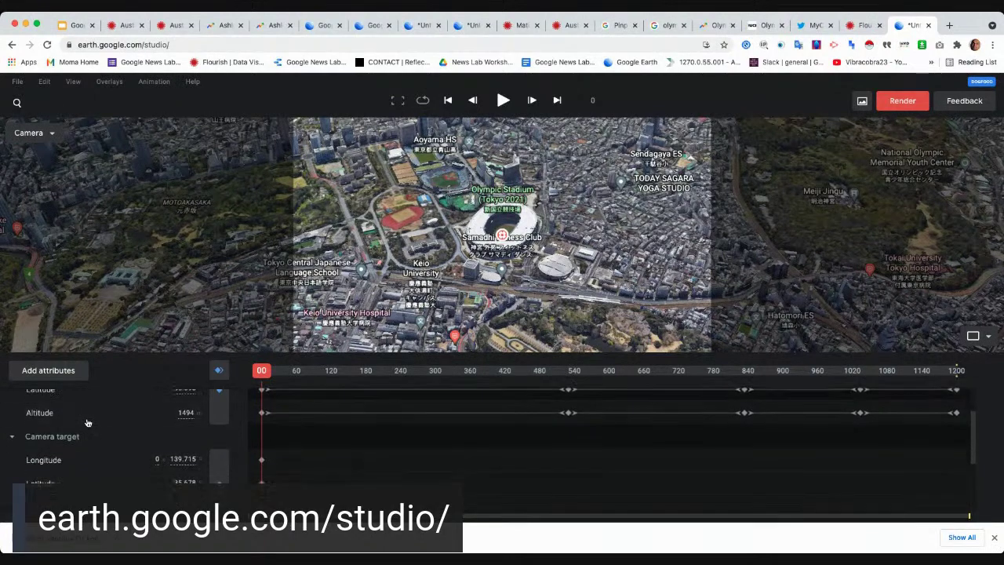
scroll(87, 423, "down", 3)
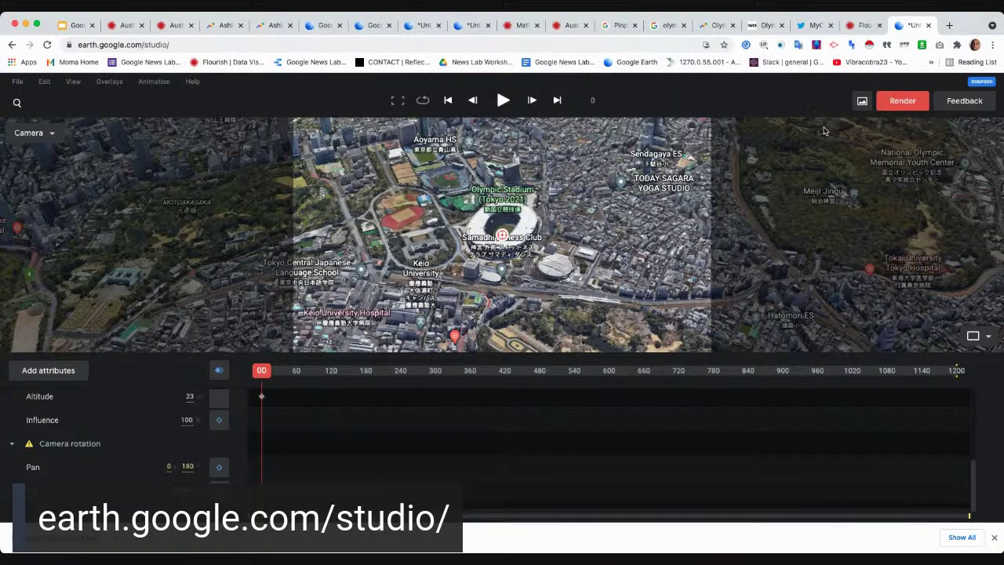
Look at Overlays > Import KML without importing, then bring up the Render dialog.
left_click(109, 82)
mouse_move(136, 105)
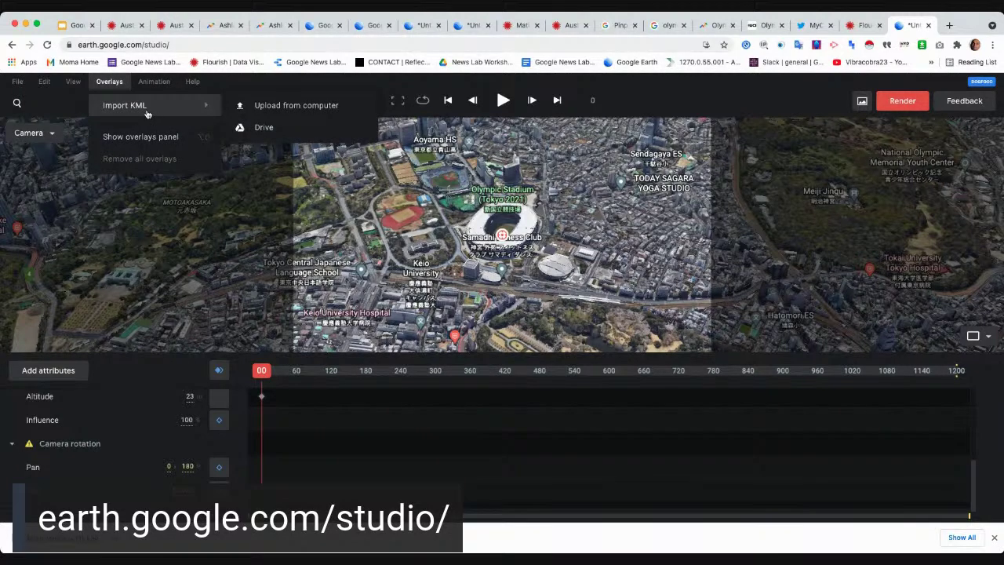
left_click(262, 83)
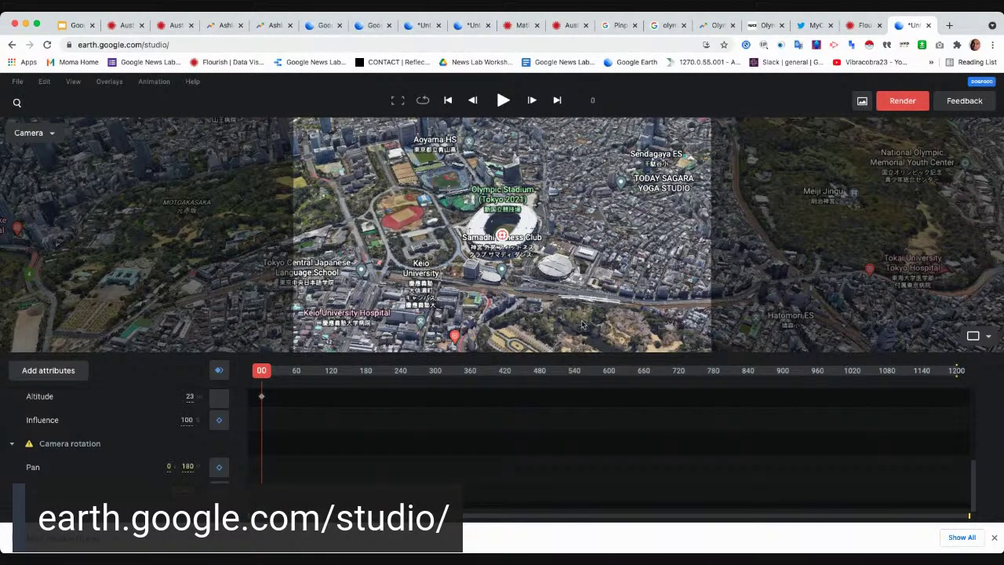
left_click(904, 101)
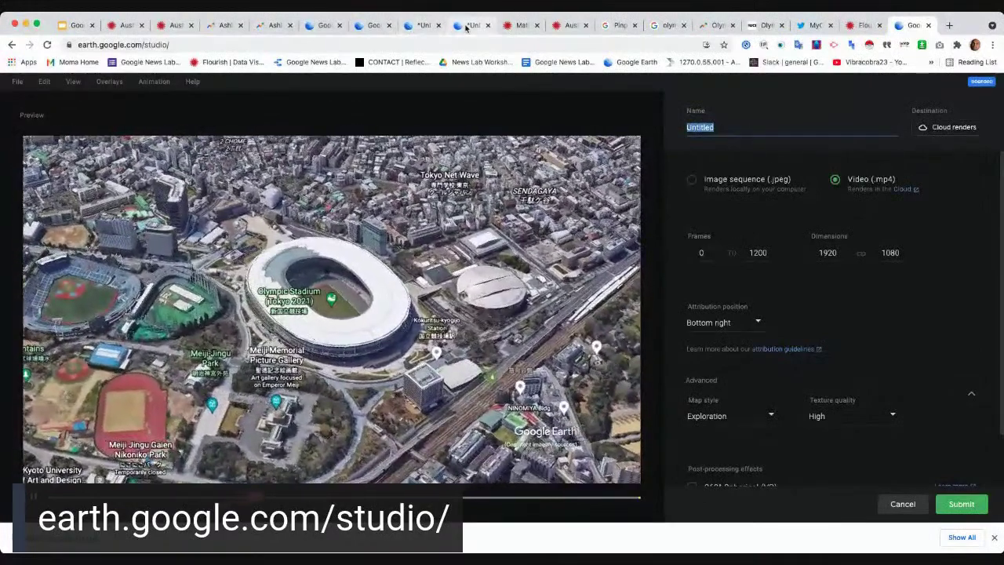
Switch to the mountain orbit project tab, play it, and scroll to Camera rotation.
left_click(469, 26)
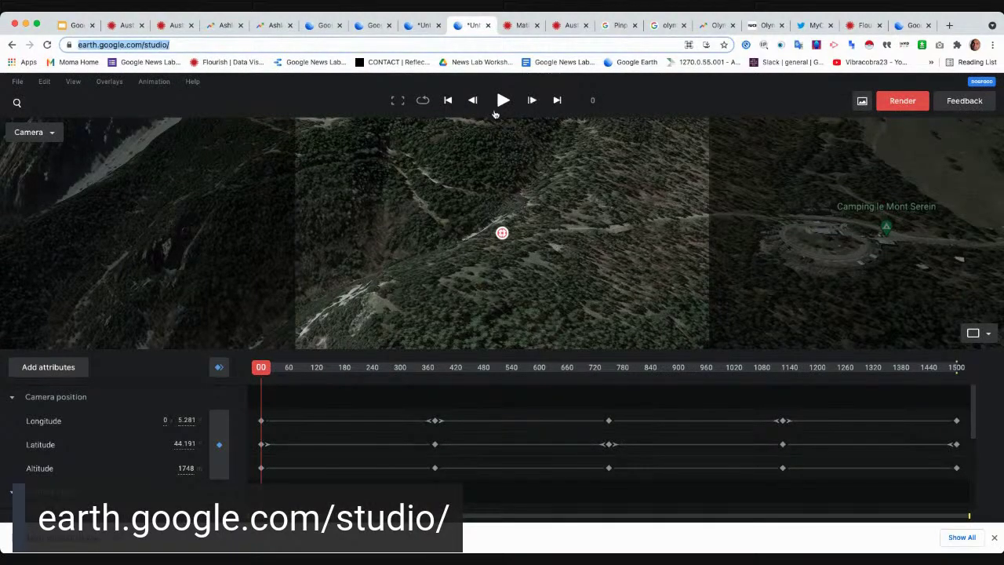
left_click(500, 104)
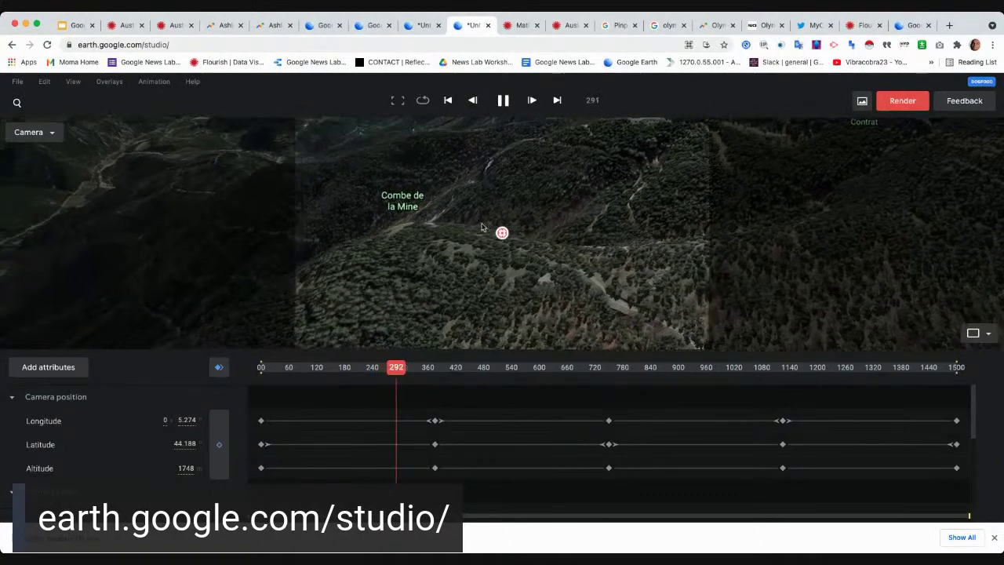
scroll(126, 428, "down", 3)
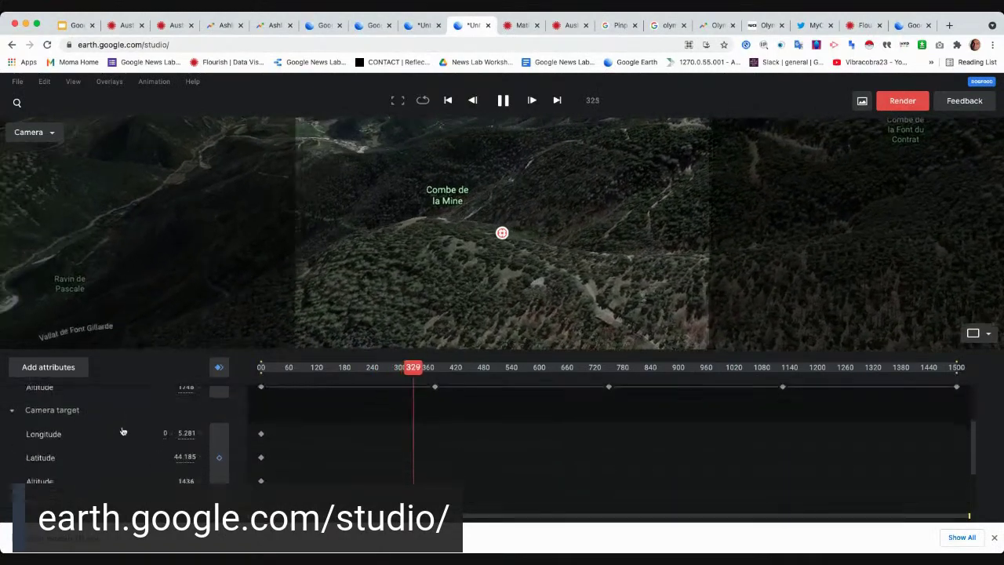
scroll(122, 431, "down", 2)
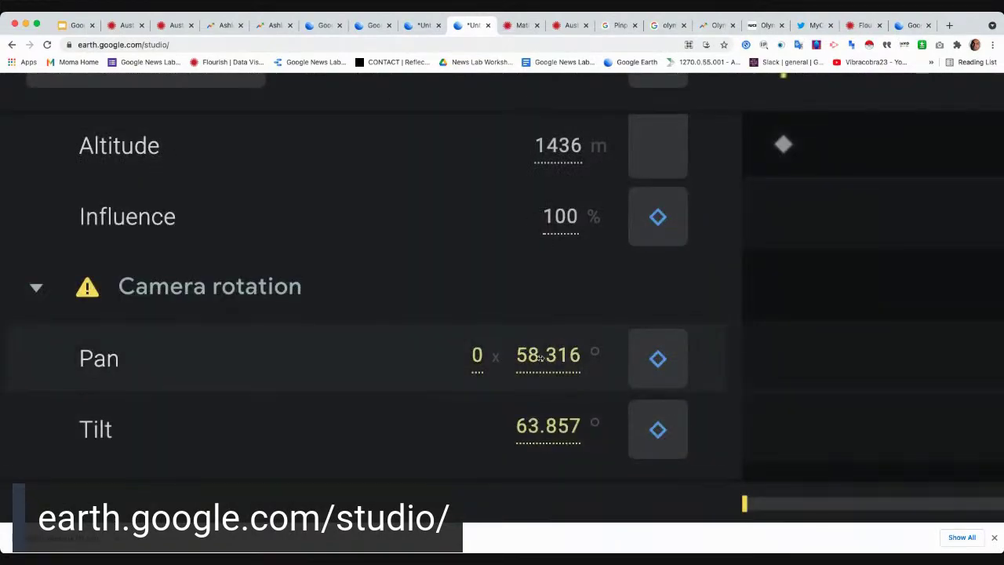
Set the Mont Ventoux camera altitude value to 1500.
left_click(582, 355)
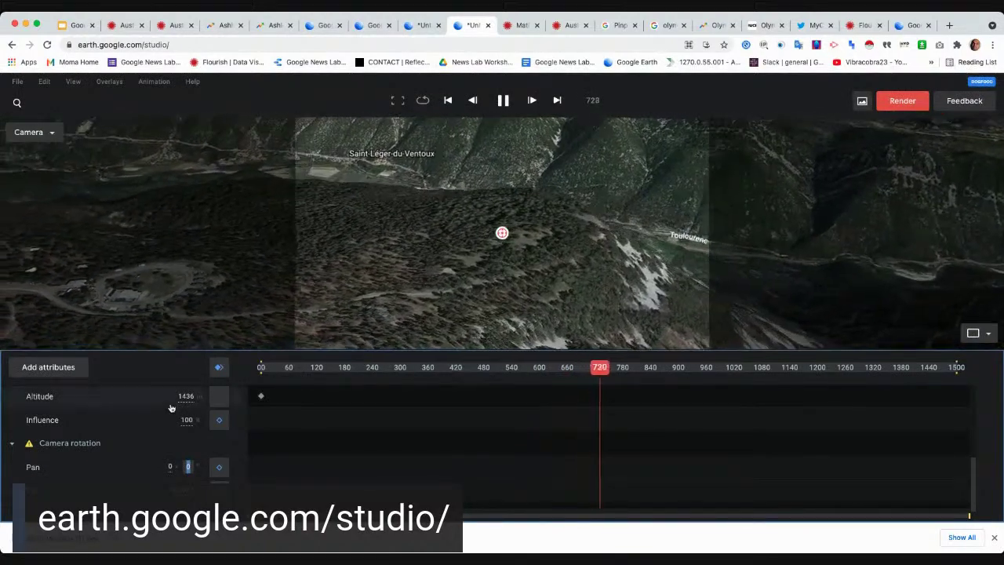
scroll(170, 408, "up", 2)
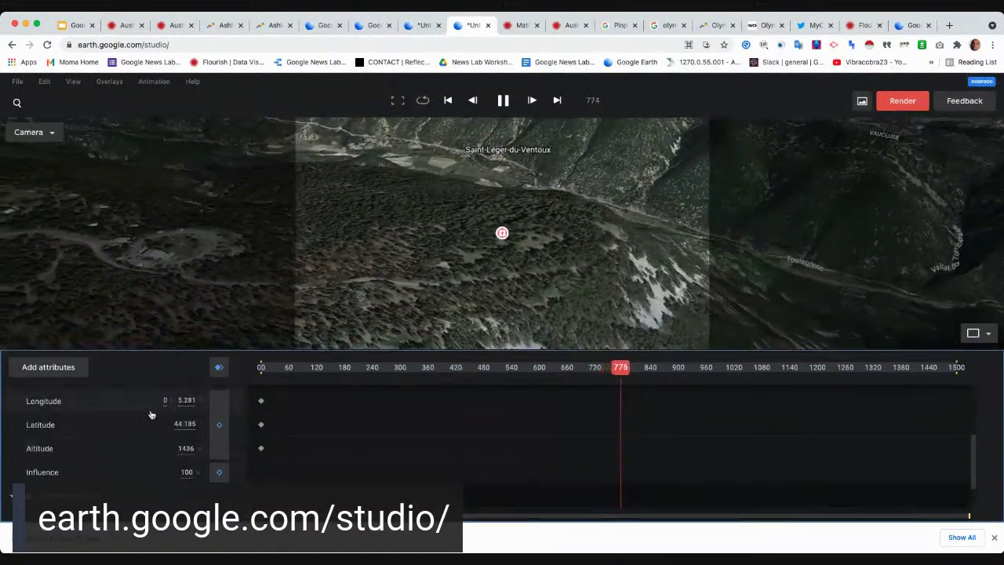
scroll(82, 423, "down", 2)
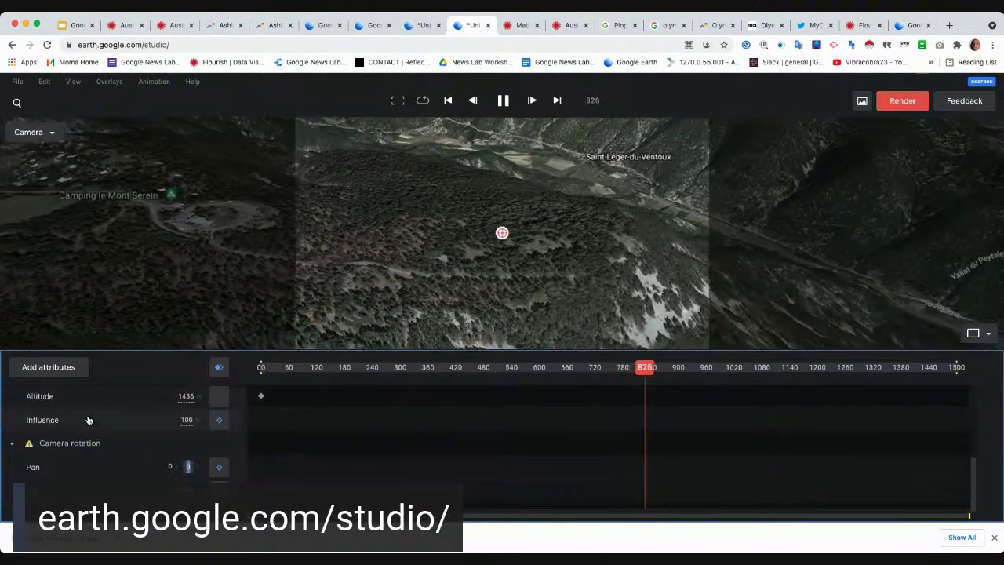
scroll(93, 419, "up", 1)
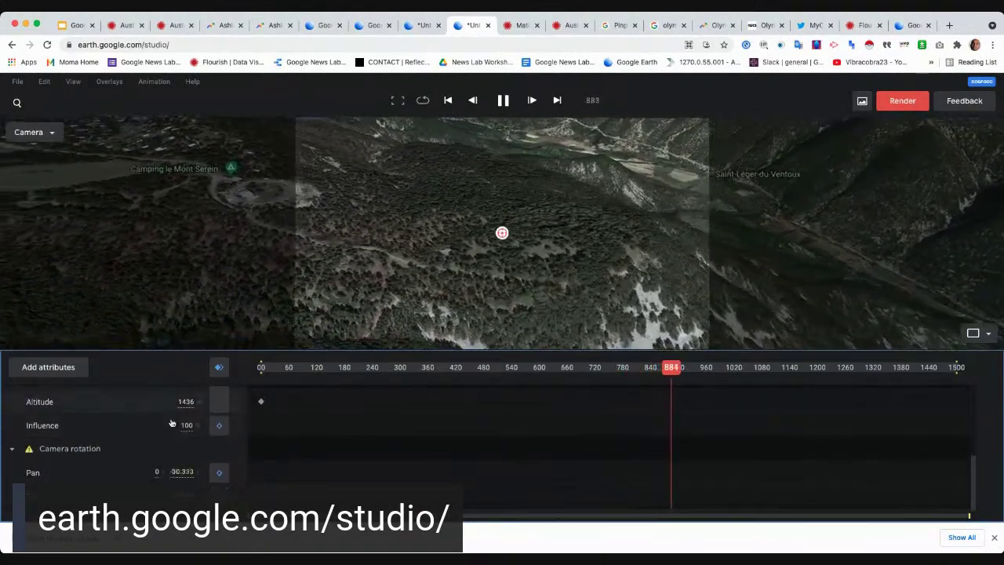
left_click(181, 402)
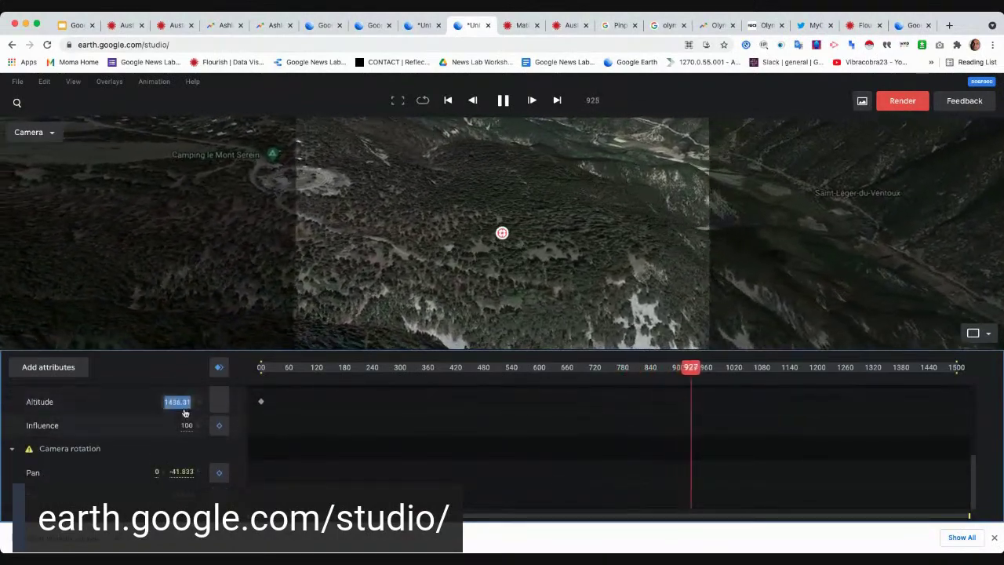
type("1500")
key("Return")
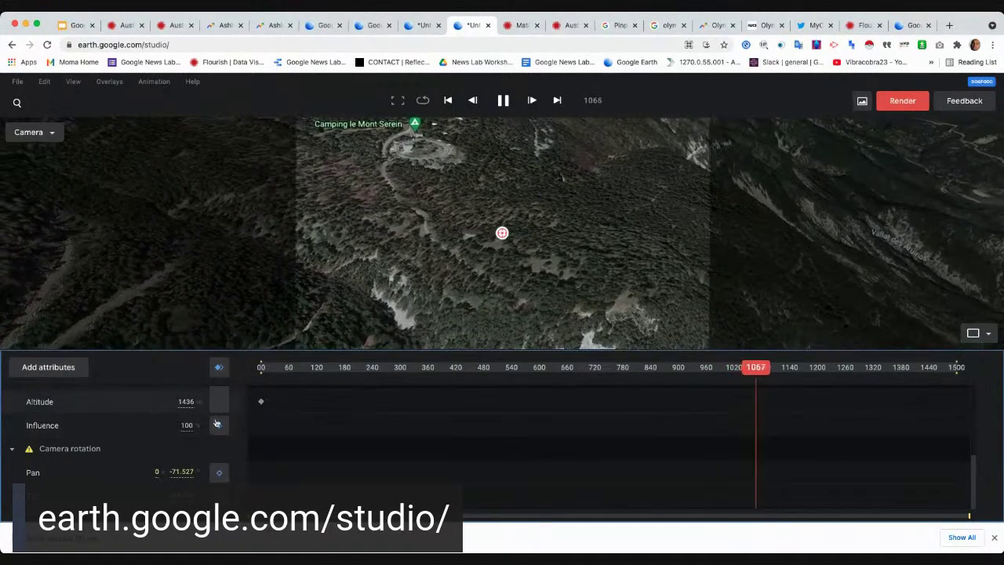
scroll(157, 433, "down", 1)
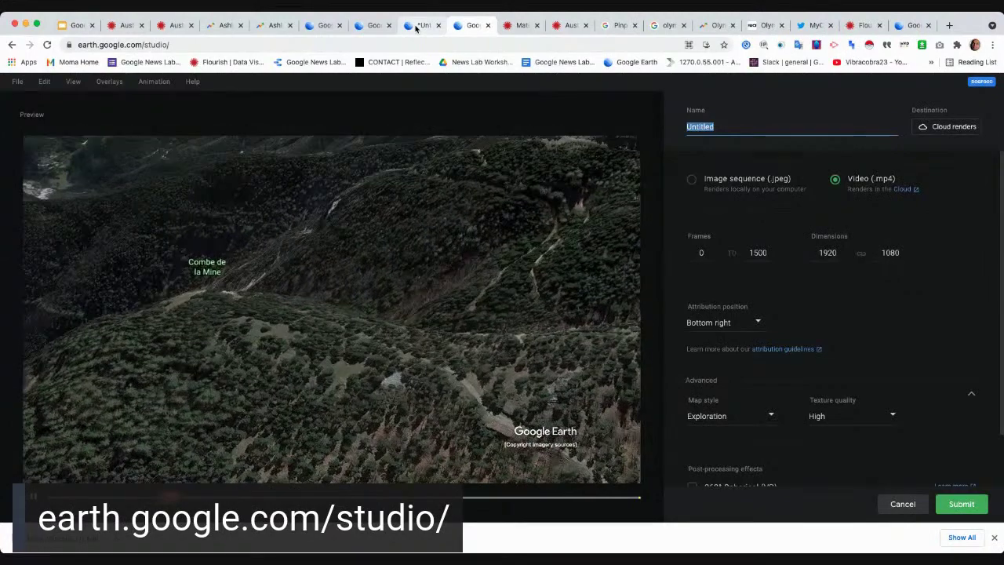
Bring up render settings for the 480-frame Japan project, then return to the Mont Ventoux Stage map.
left_click(416, 26)
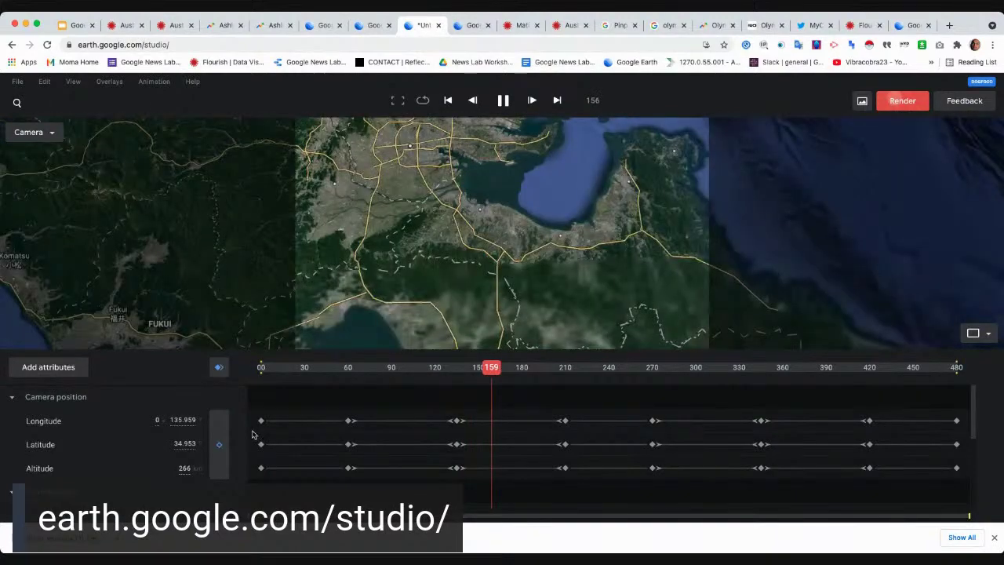
key("ctrl+shift+r")
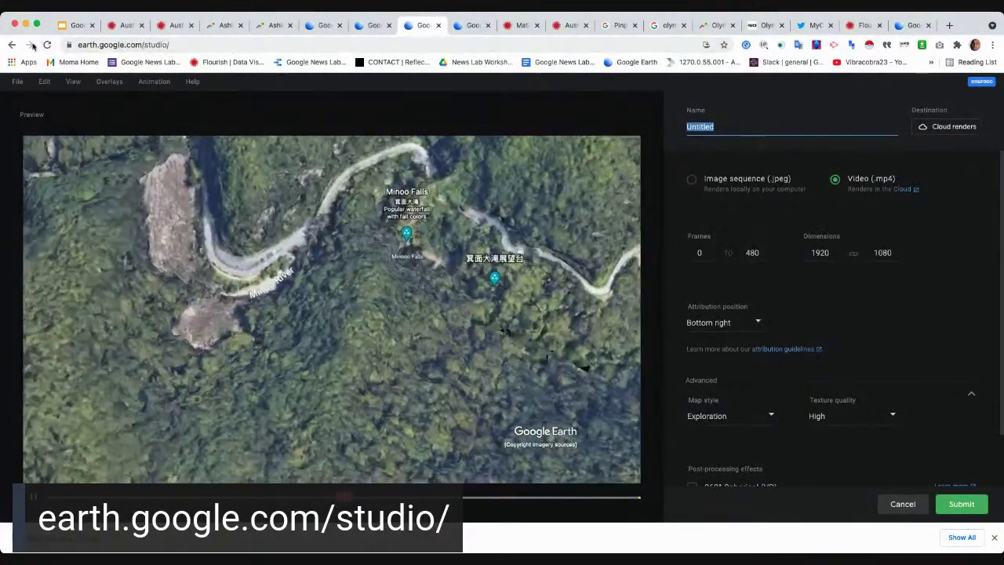
left_click(10, 45)
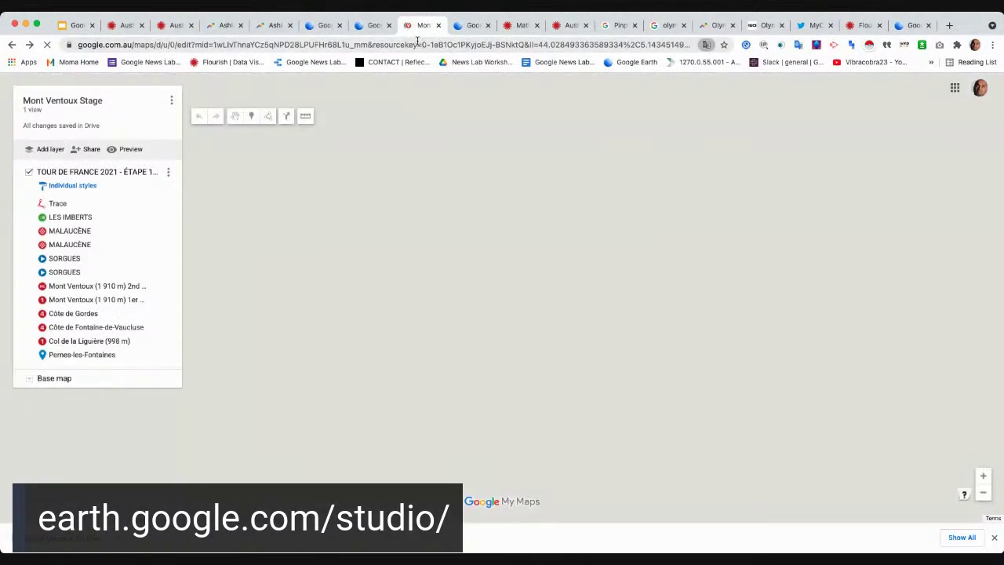
Load the Earth Studio start page in a new browser tab.
left_click(414, 47)
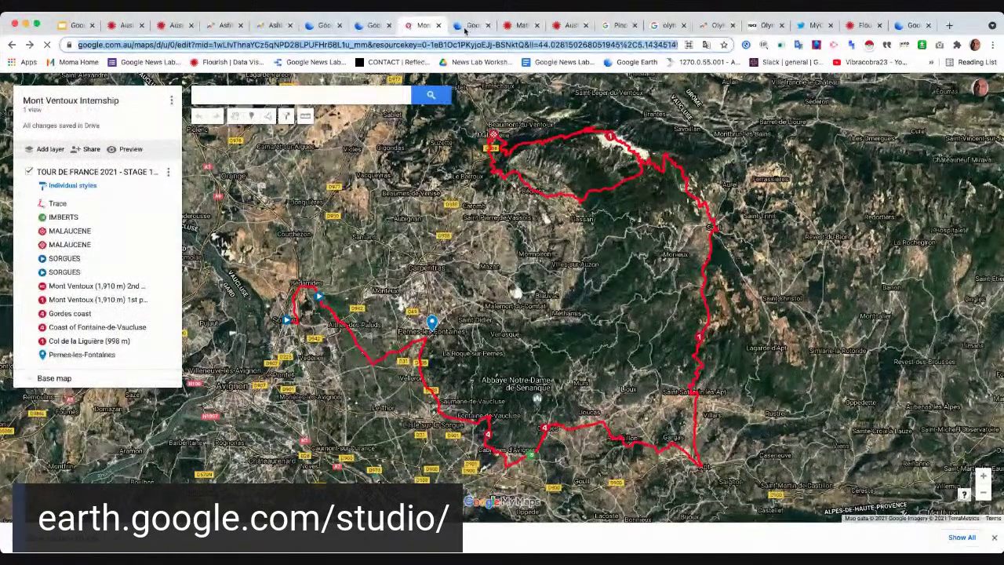
key("ctrl+t")
type("student portal")
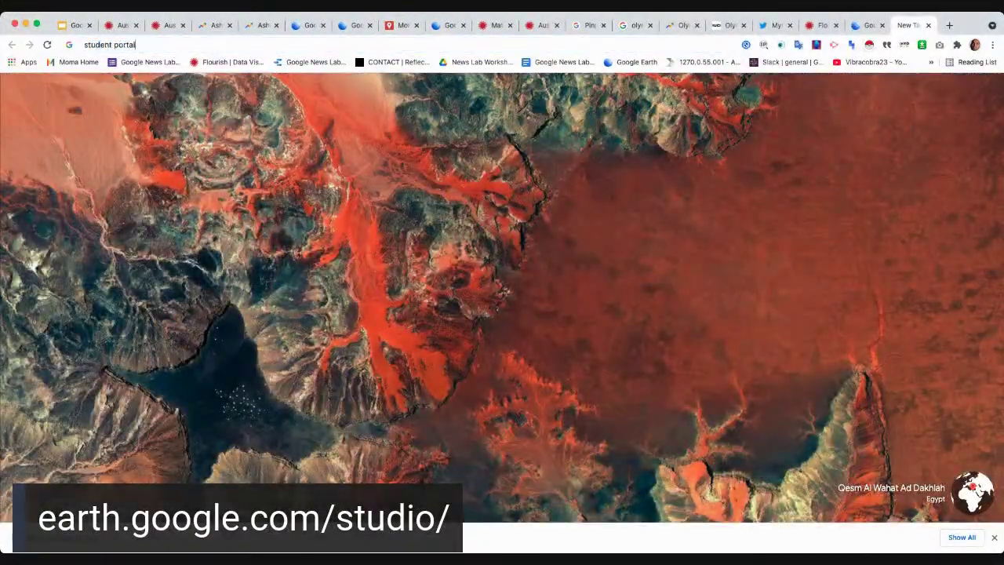
key("Return")
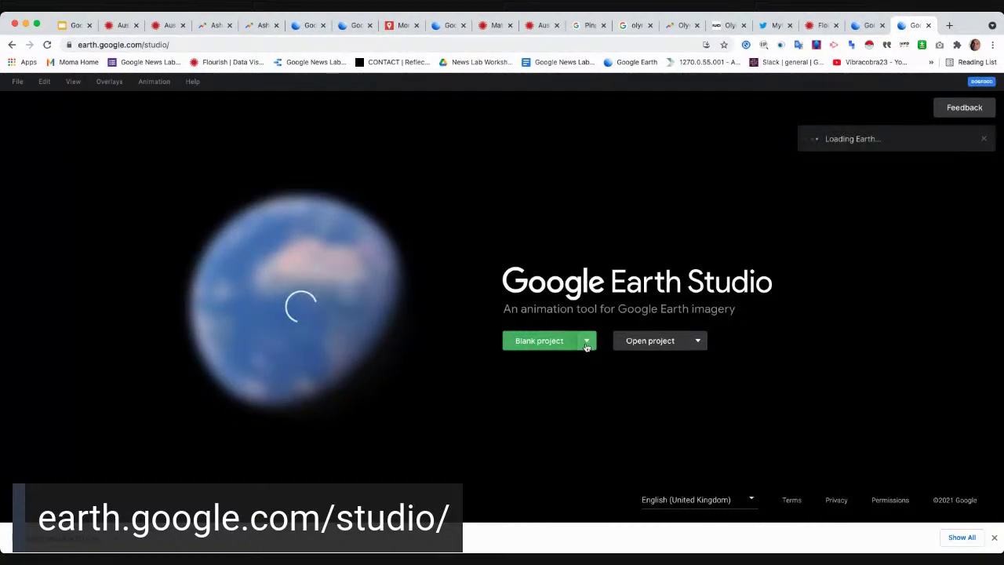
Start a Point-to-point quick start with Musashinonomori Park as the first point.
left_click(587, 343)
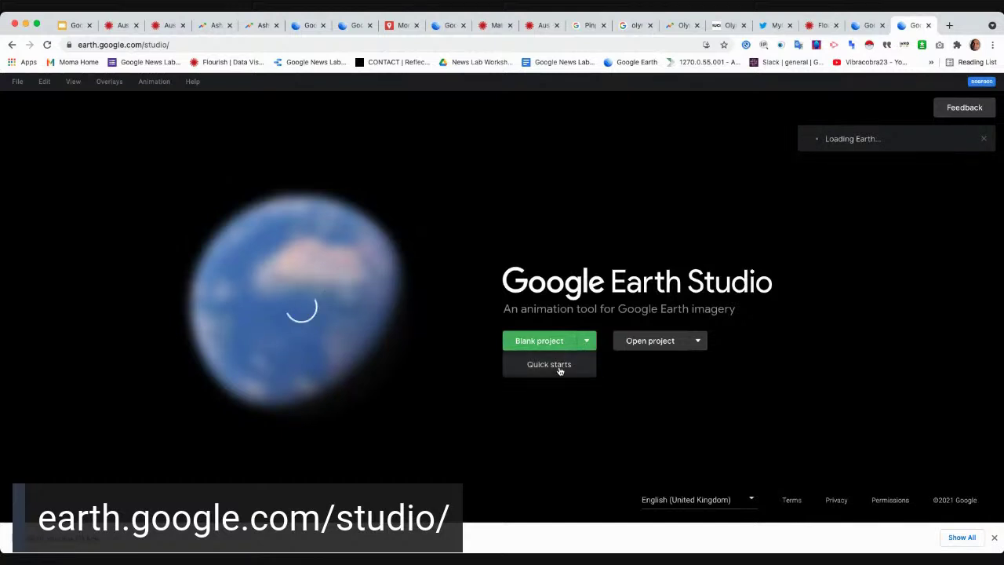
left_click(551, 366)
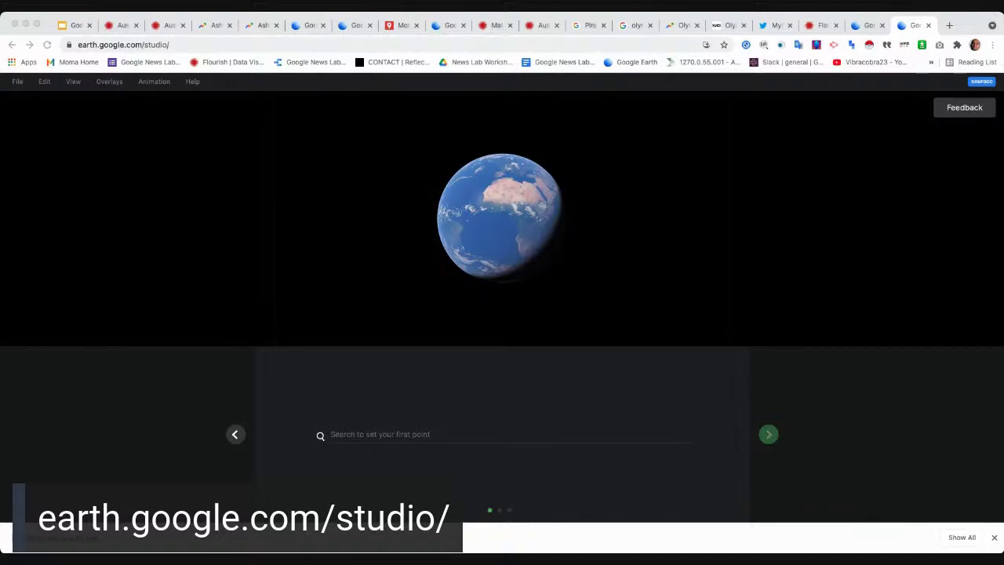
left_click(417, 440)
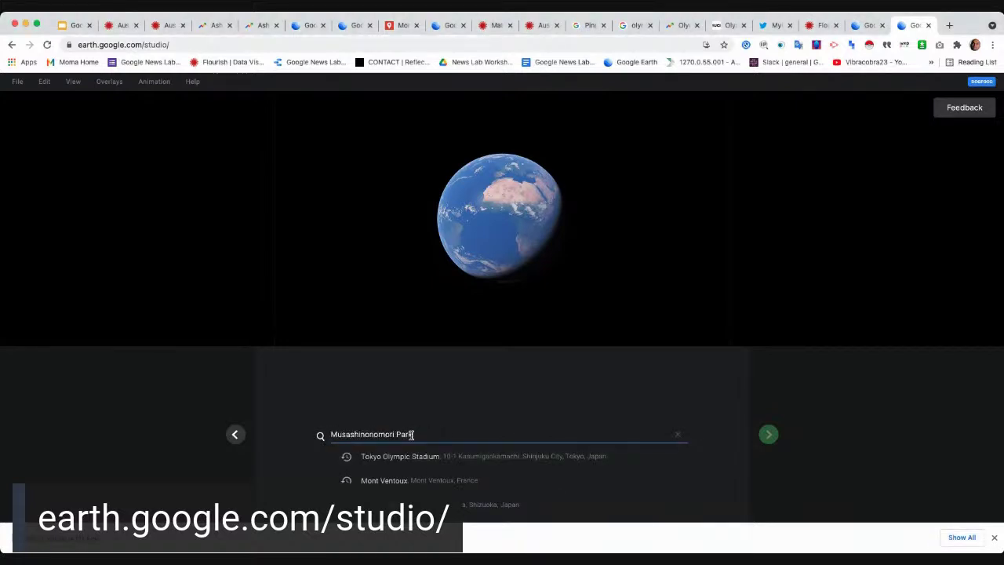
left_click(451, 457)
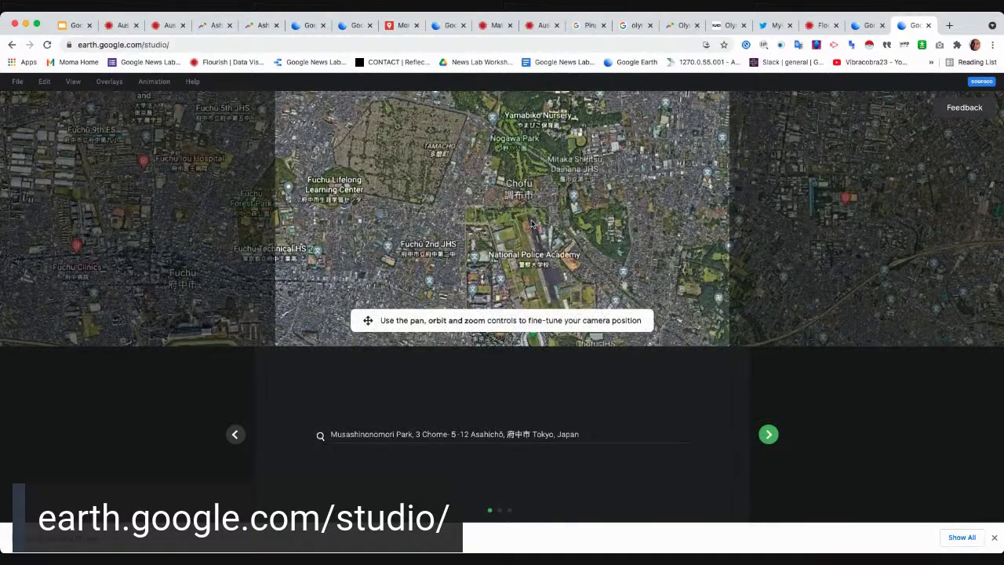
scroll(531, 225, "up", 3)
scroll(531, 225, "down", 5)
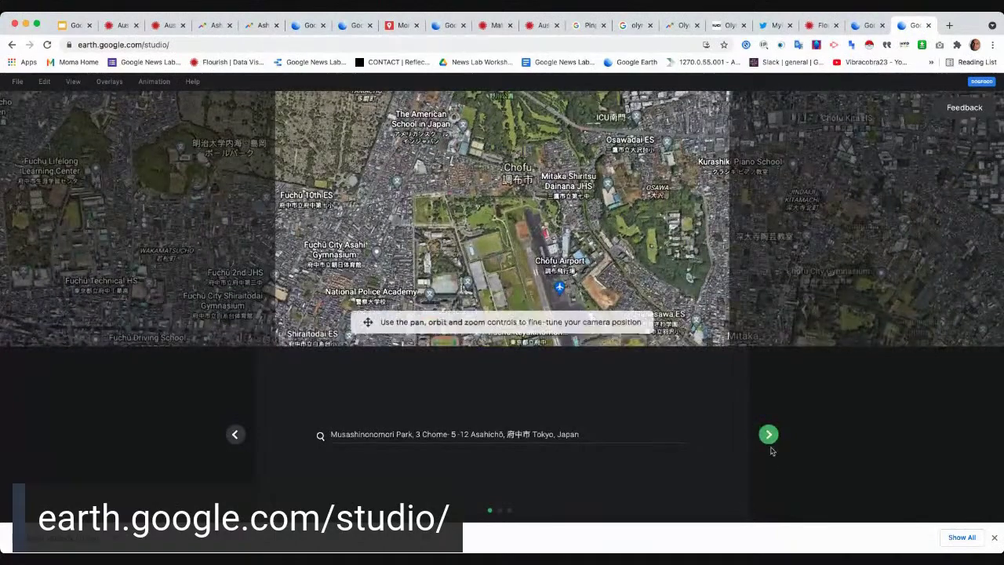
left_click(769, 436)
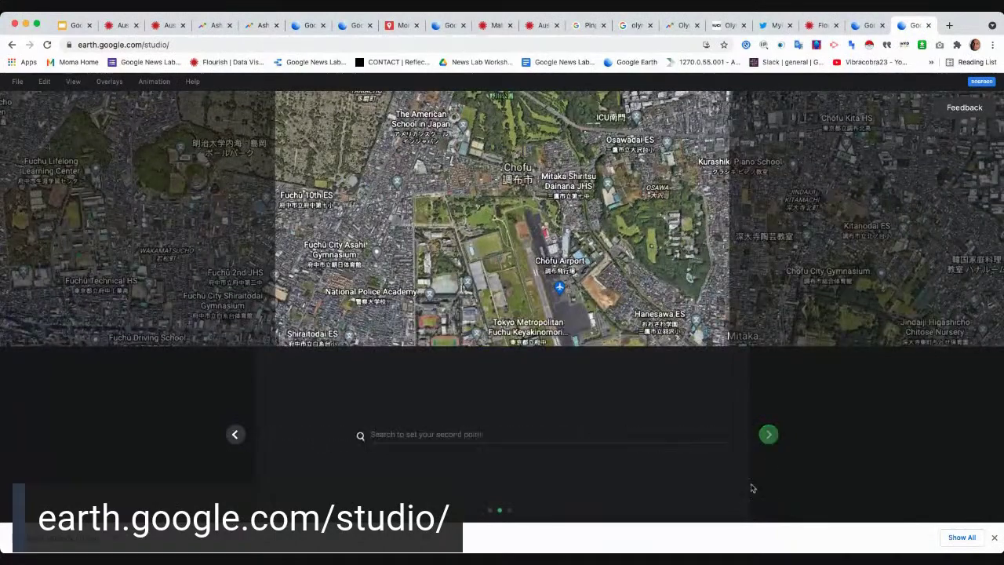
Set Mount Fuji as the second point and open the flight in the editor.
left_click(429, 433)
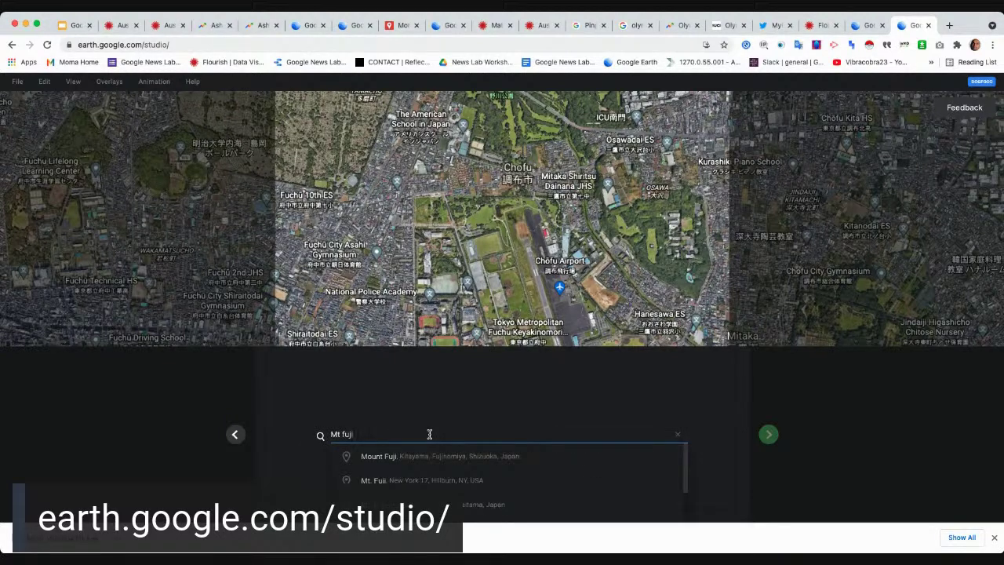
type("Mt fuji")
key("Down")
key("Return")
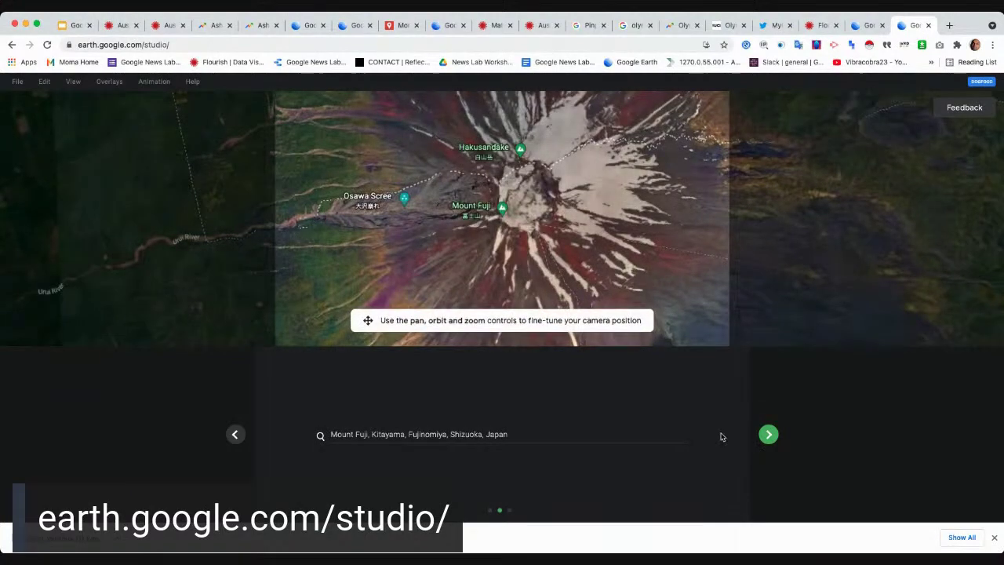
left_click(769, 435)
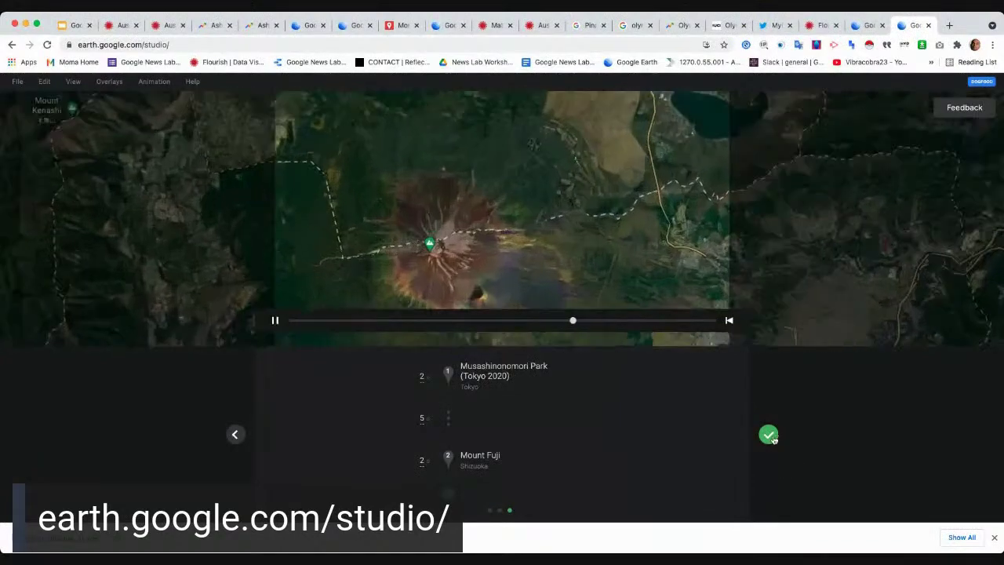
left_click(748, 445)
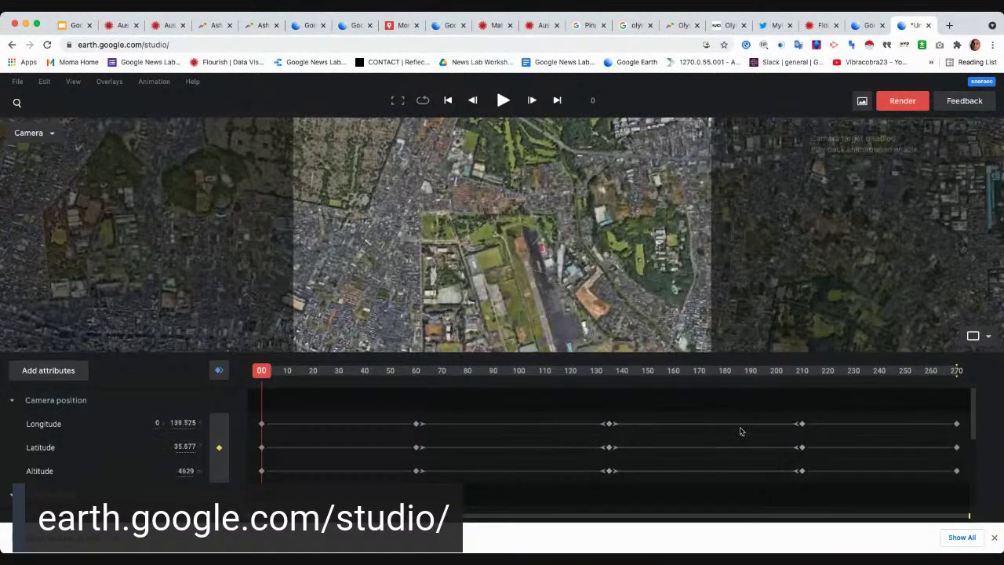
Submit frames 0–270 as a 1920×1080 Video (.mp4) cloud render.
scroll(102, 440, "down", 3)
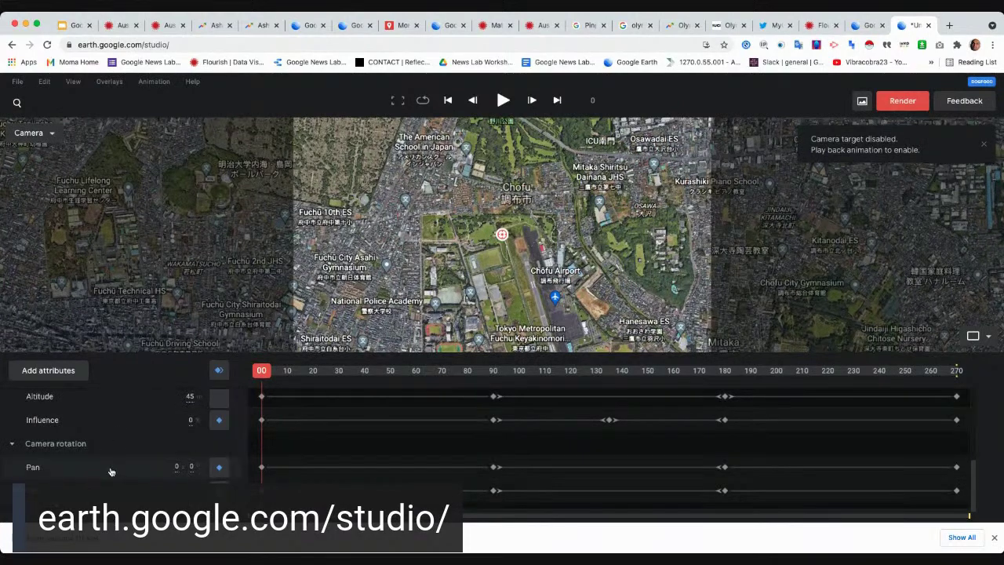
scroll(108, 475, "up", 5)
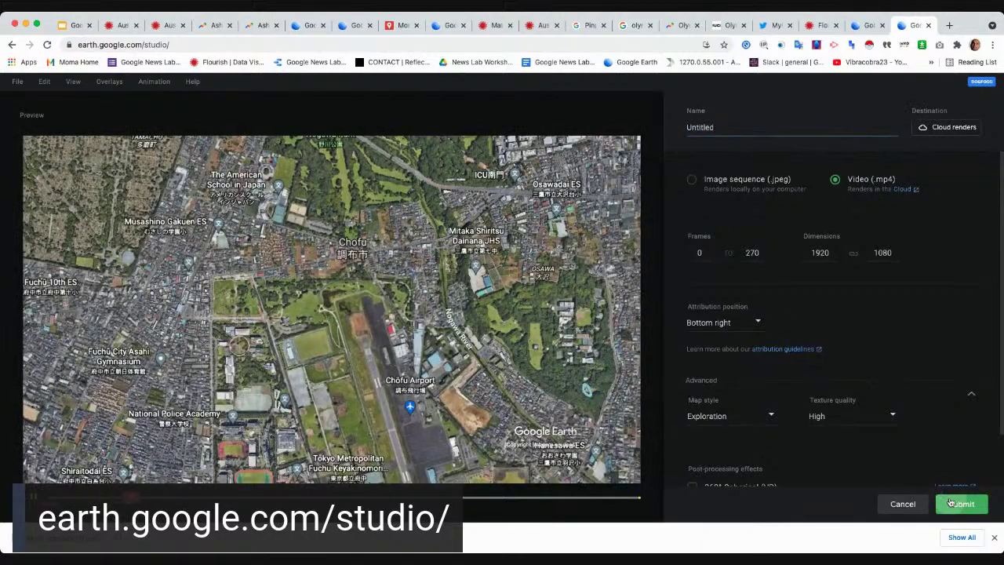
left_click(951, 503)
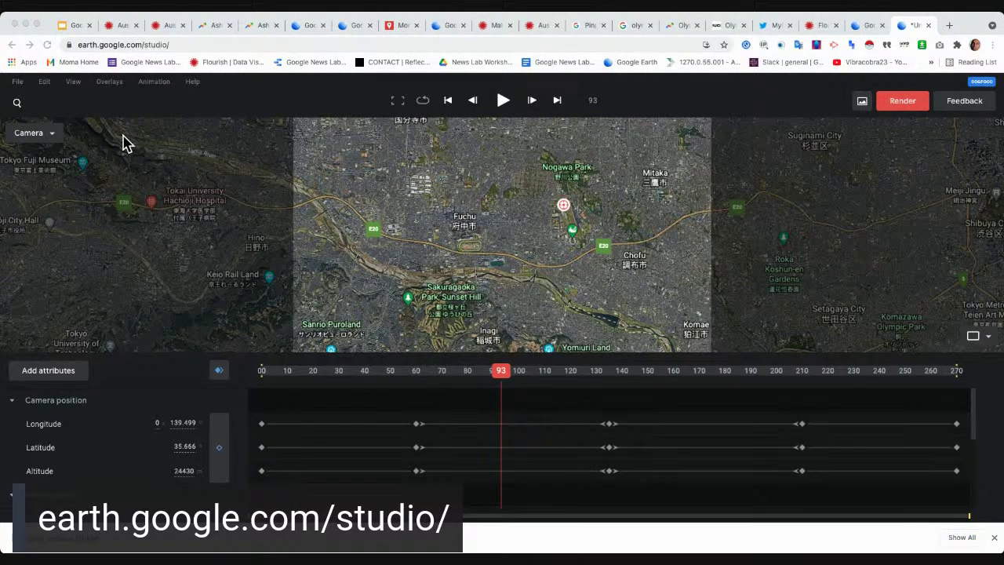
Start a new Orbit project around Mont Ventoux, Brantes, saving the current project first.
left_click(18, 85)
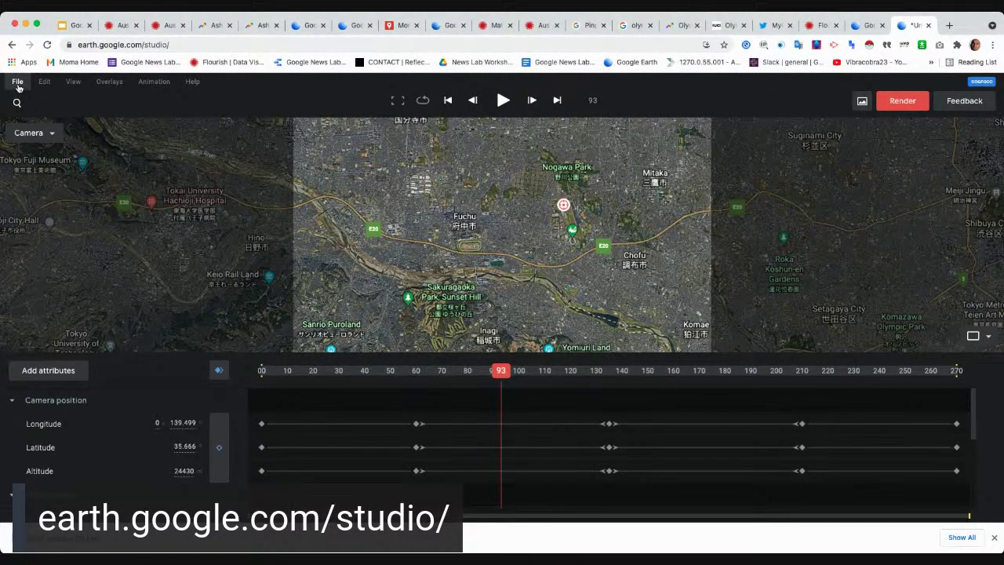
left_click(18, 83)
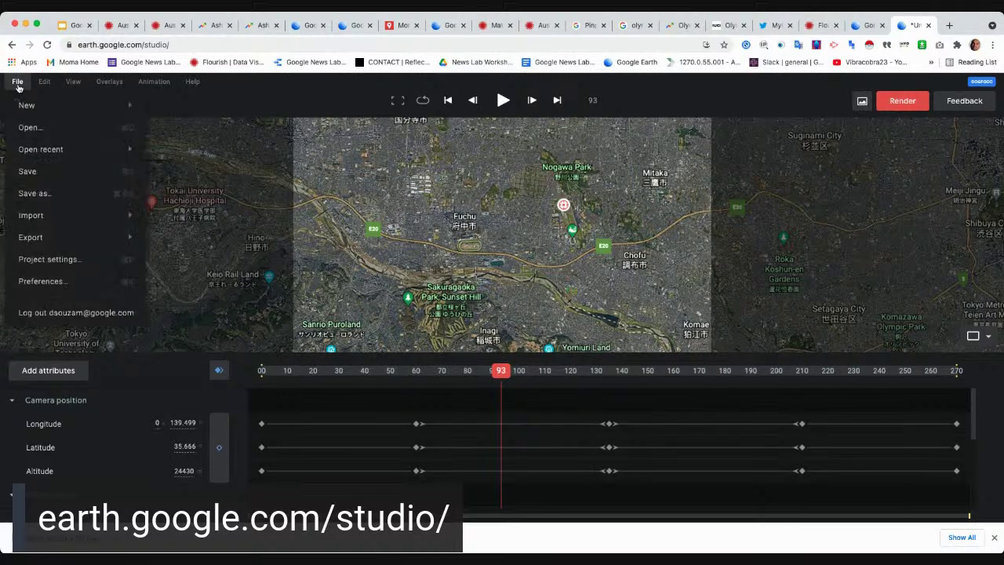
mouse_move(55, 105)
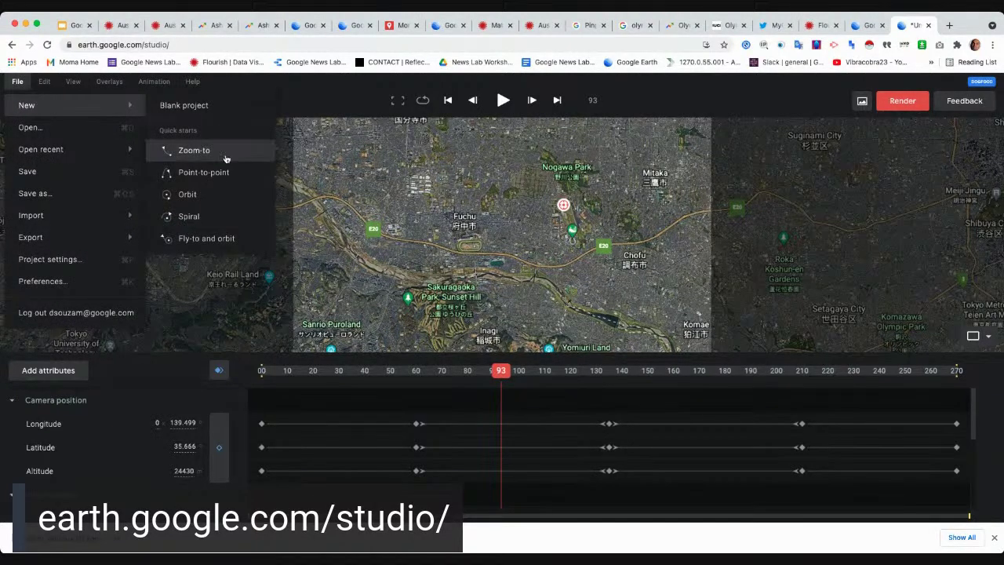
left_click(203, 193)
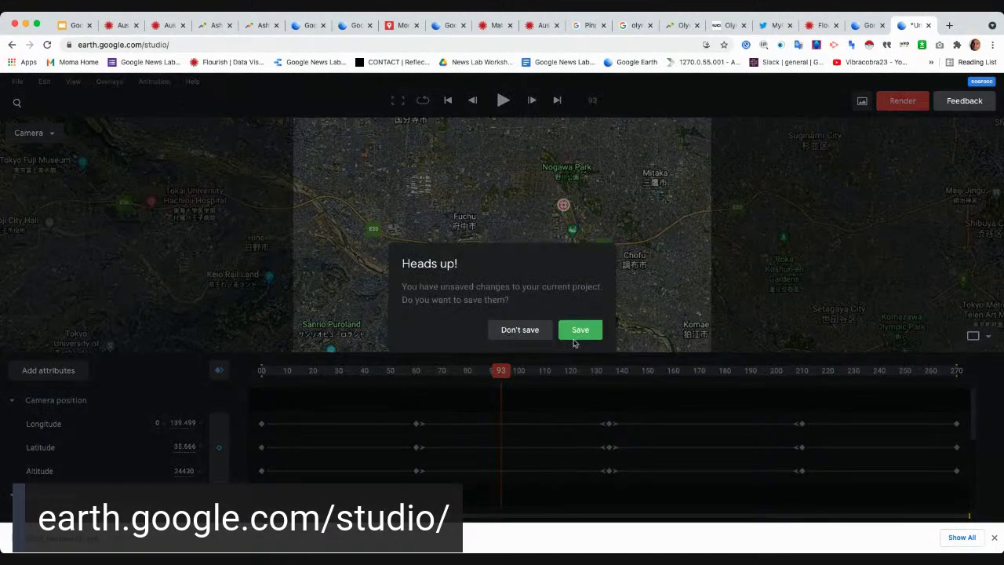
left_click(520, 330)
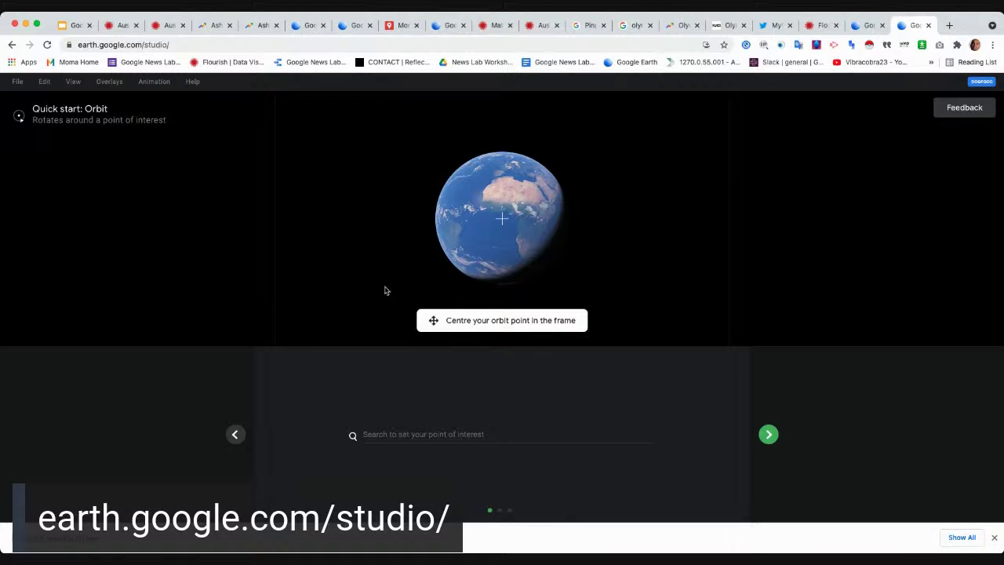
type("mont ventou")
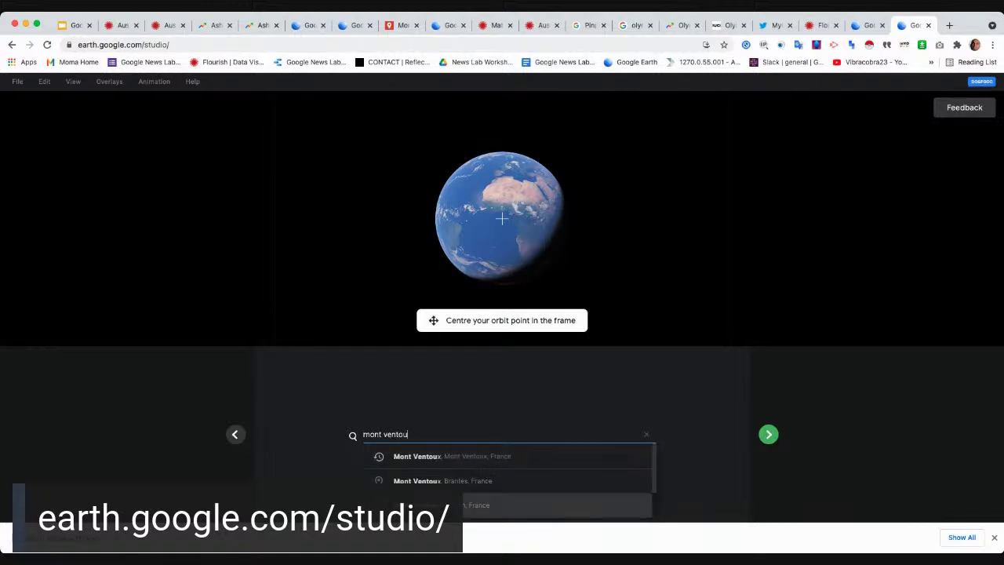
left_click(492, 459)
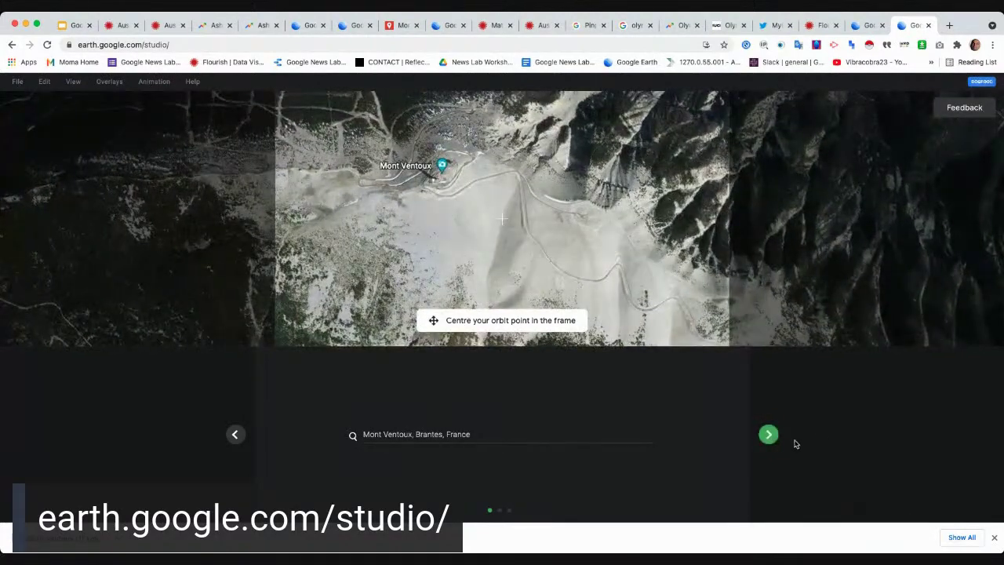
left_click(767, 434)
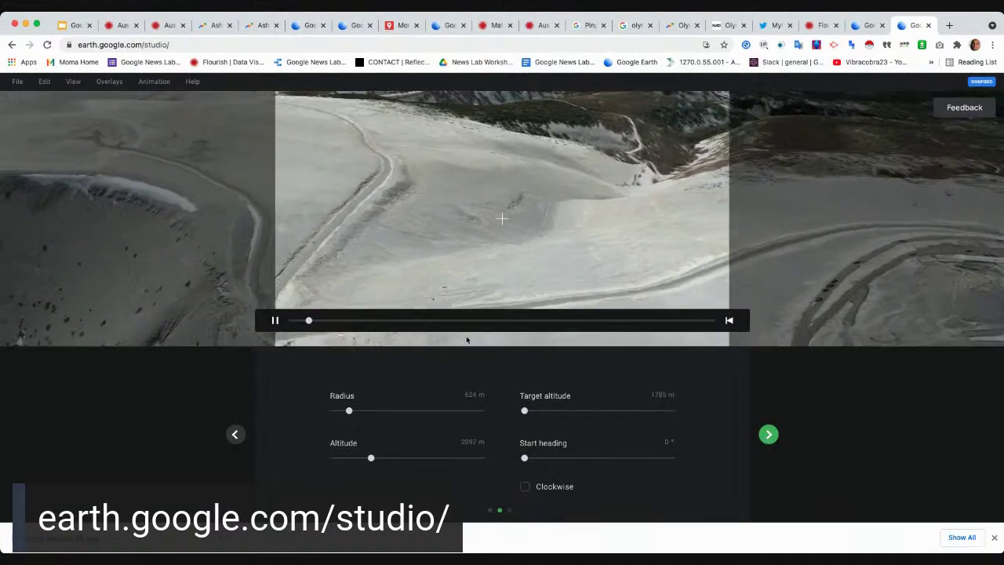
Set the orbit to 5000 m radius, 2759 m altitude and 50 s duration.
left_click_drag(371, 458, 428, 463)
left_click_drag(350, 412, 418, 413)
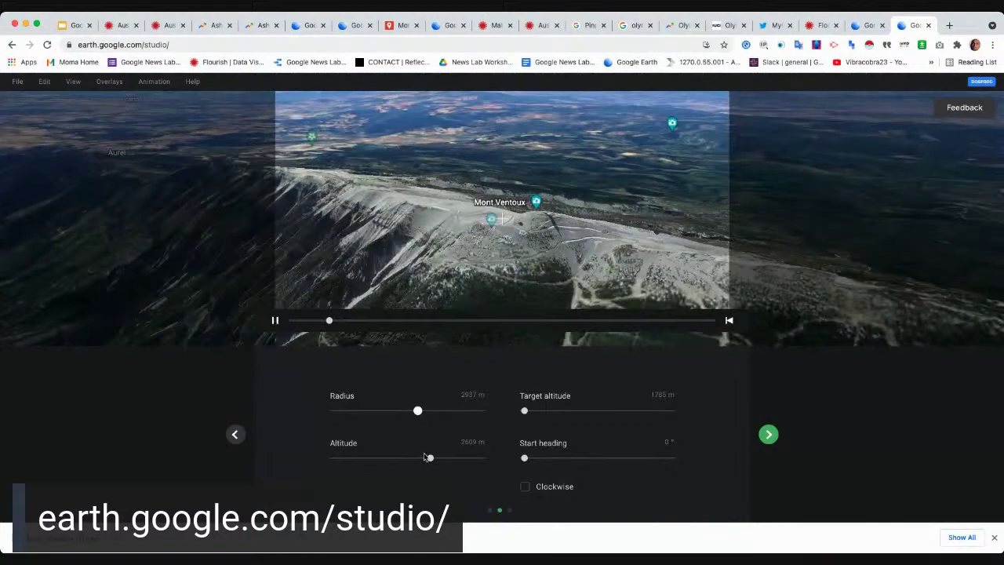
left_click_drag(444, 462, 449, 461)
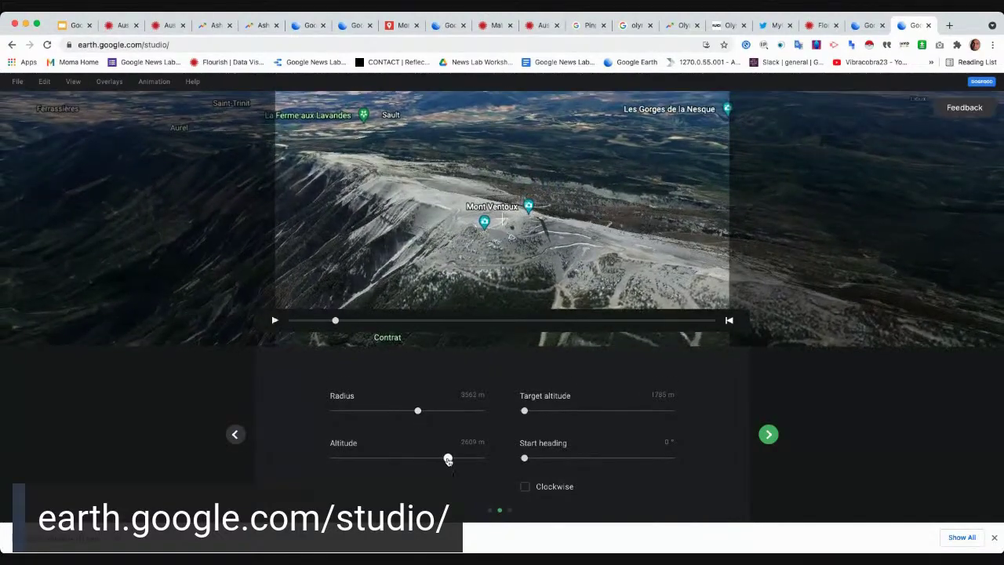
left_click_drag(417, 411, 451, 413)
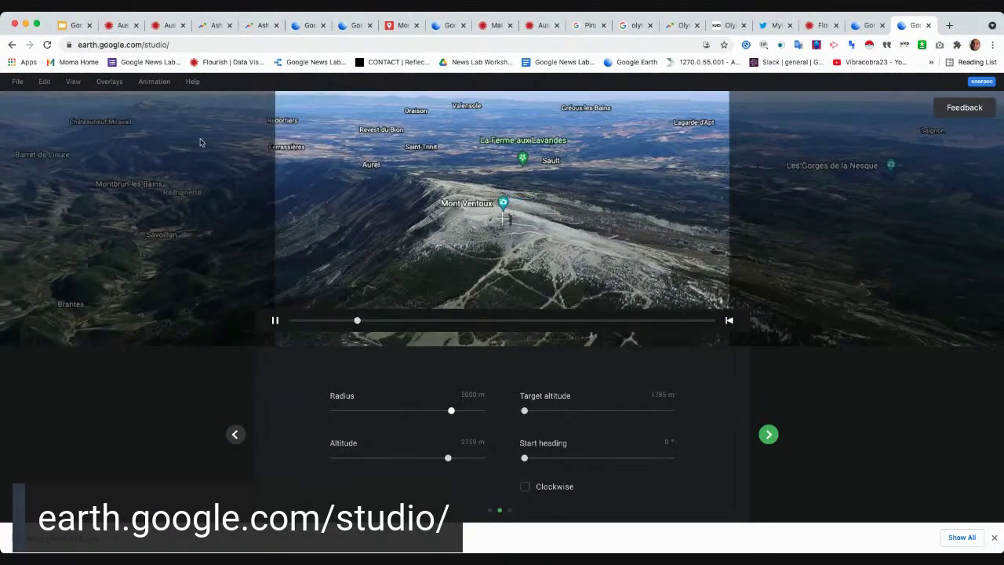
left_click(770, 436)
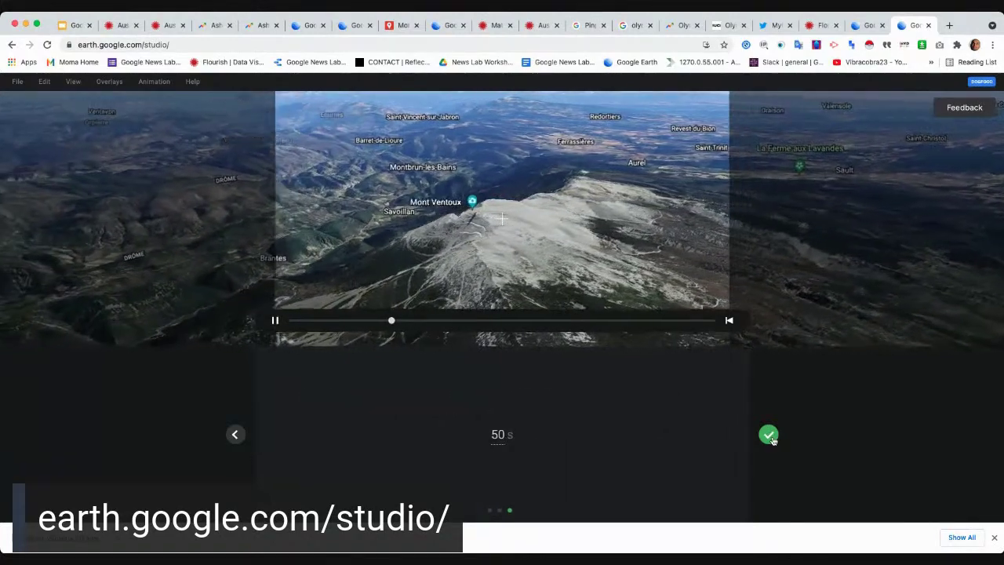
left_click(770, 436)
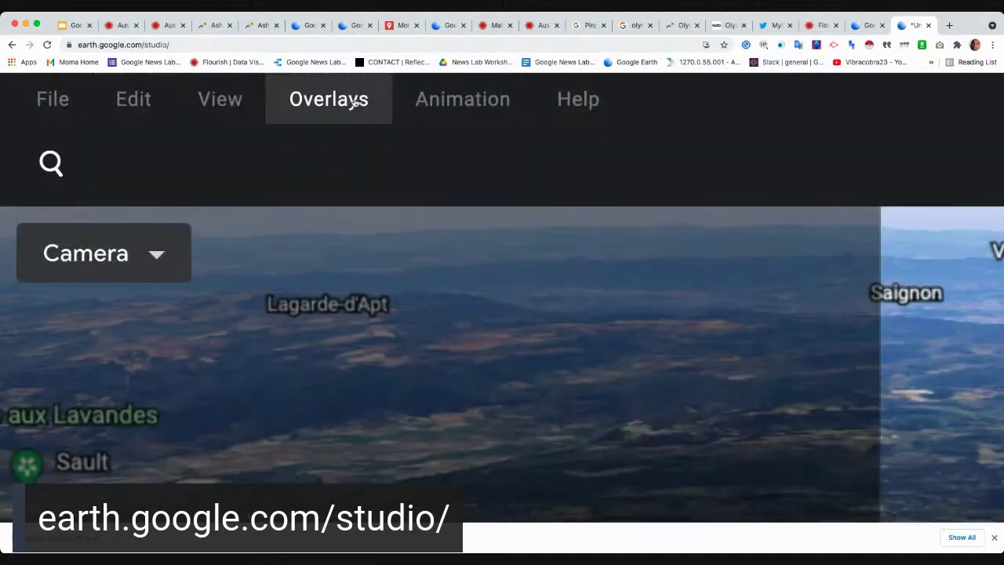
Import the Mont Ventoux KML placemarks from the computer and bring up render settings.
left_click(118, 83)
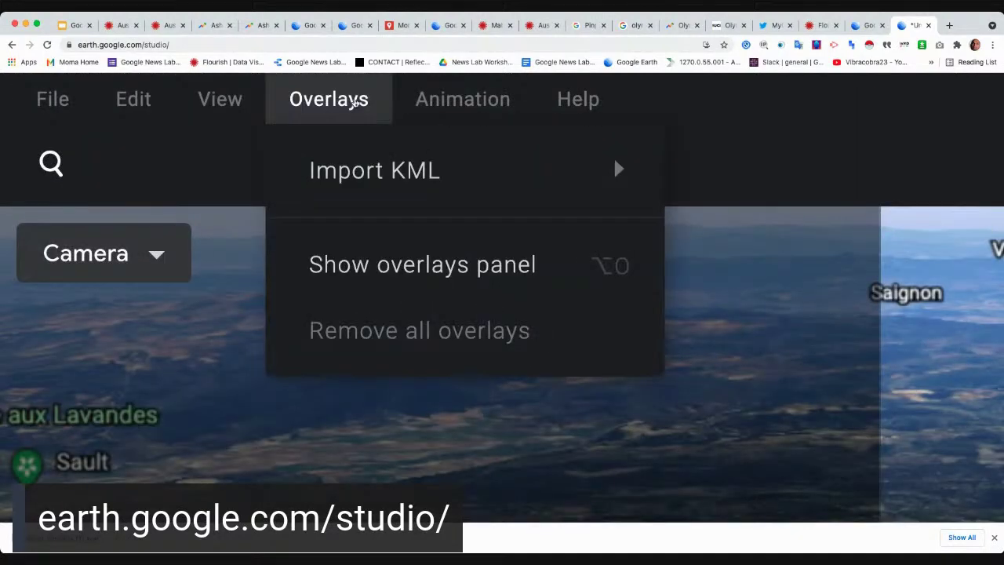
mouse_move(378, 179)
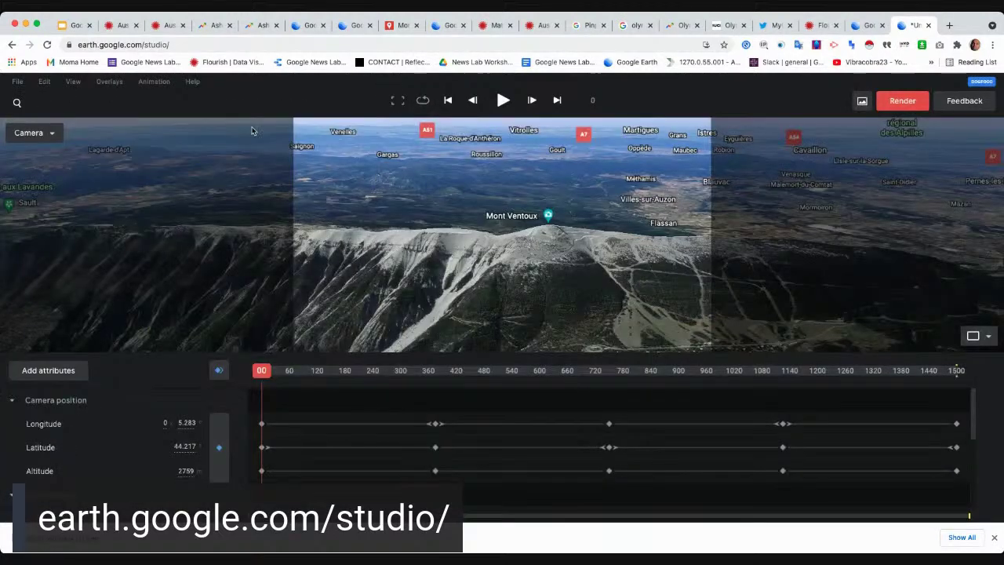
mouse_move(189, 105)
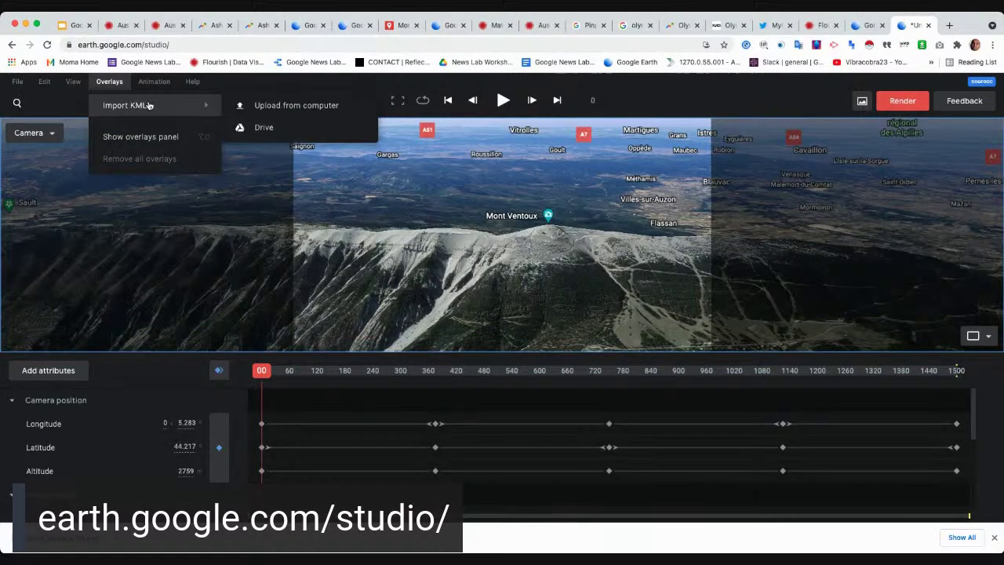
left_click(353, 167)
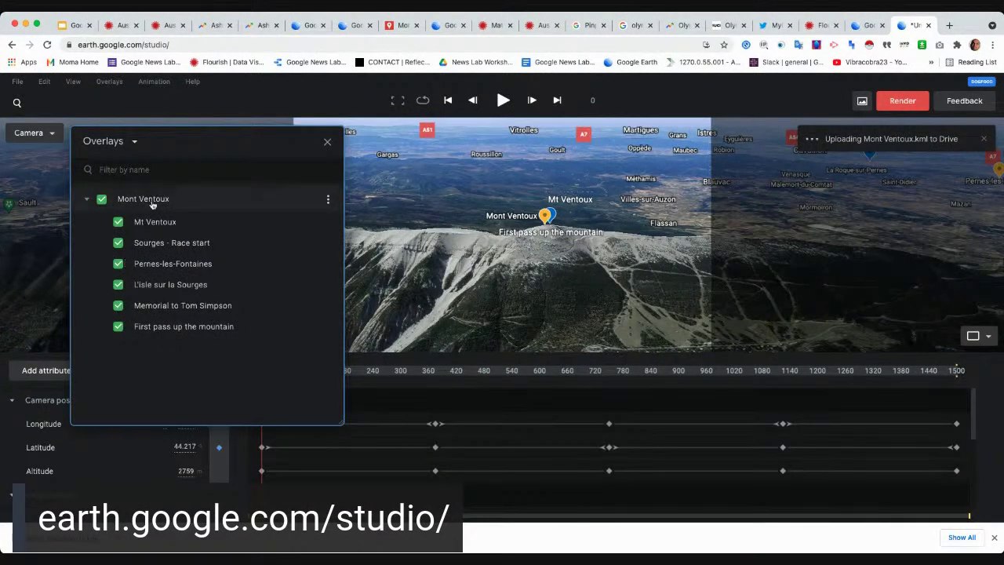
left_click(328, 144)
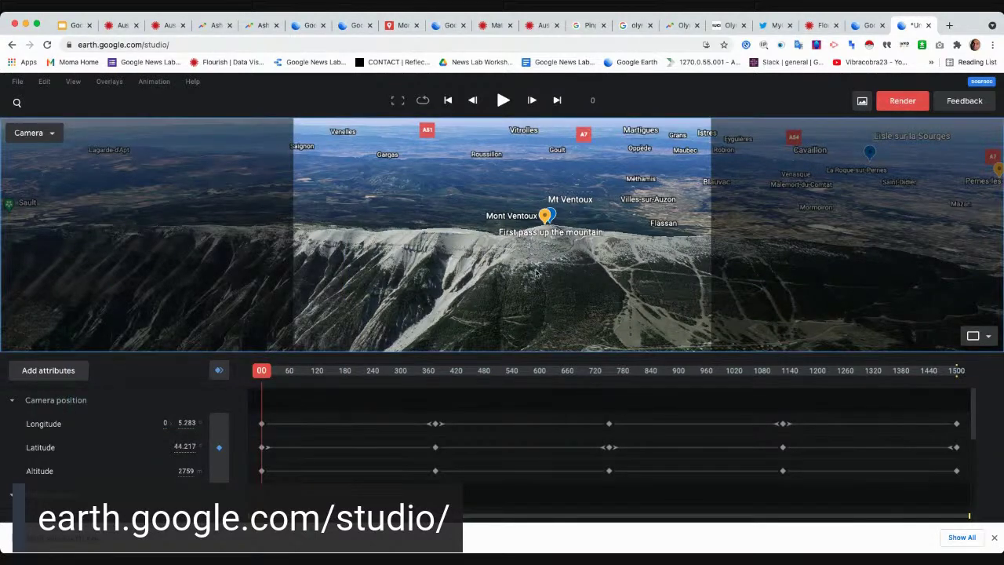
scroll(74, 475, "down", 3)
scroll(75, 475, "up", 3)
left_click(894, 106)
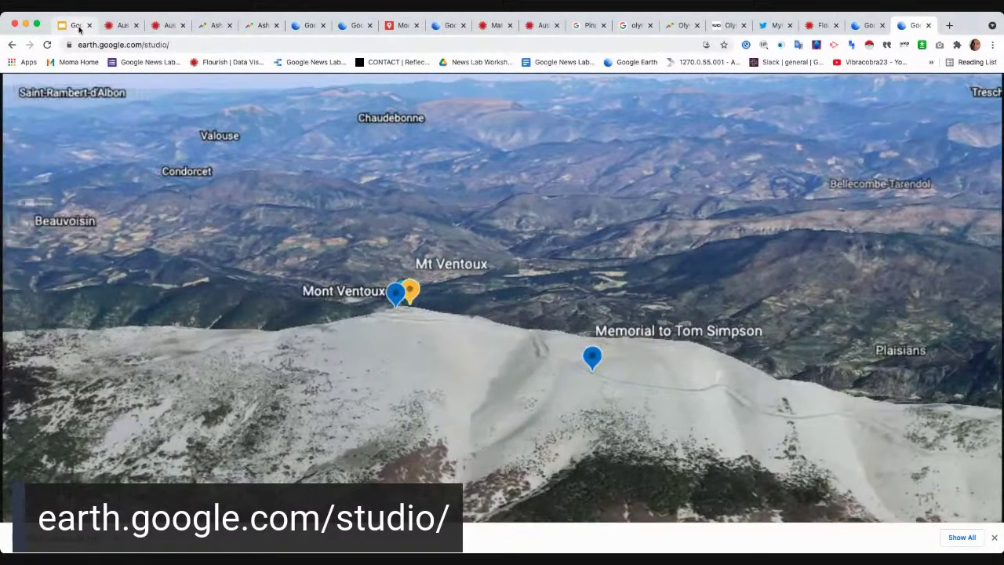
Step past the Visualization and g.co/pinpoint slides to the Flourish.studio/newsrooms slide.
left_click(79, 27)
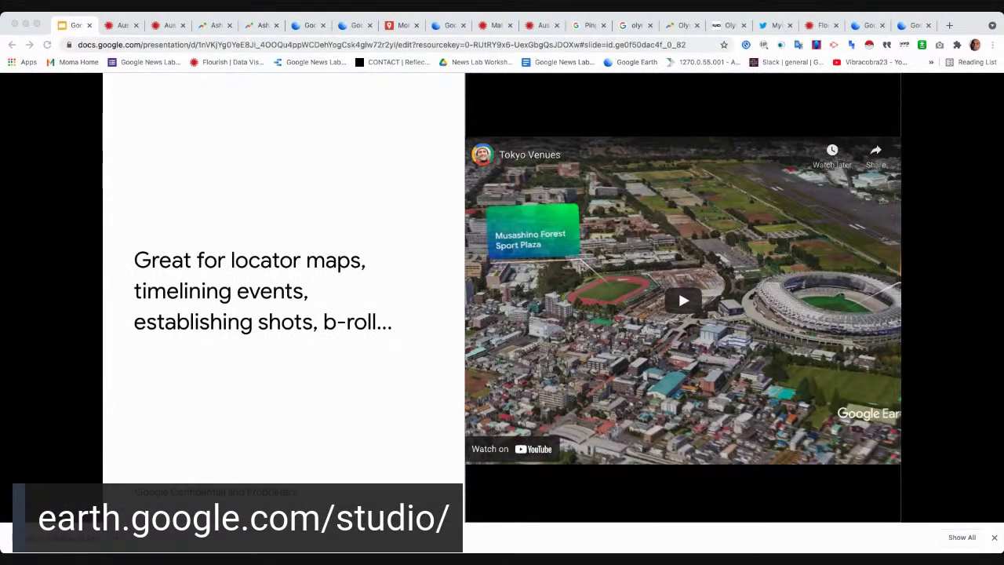
key("Right")
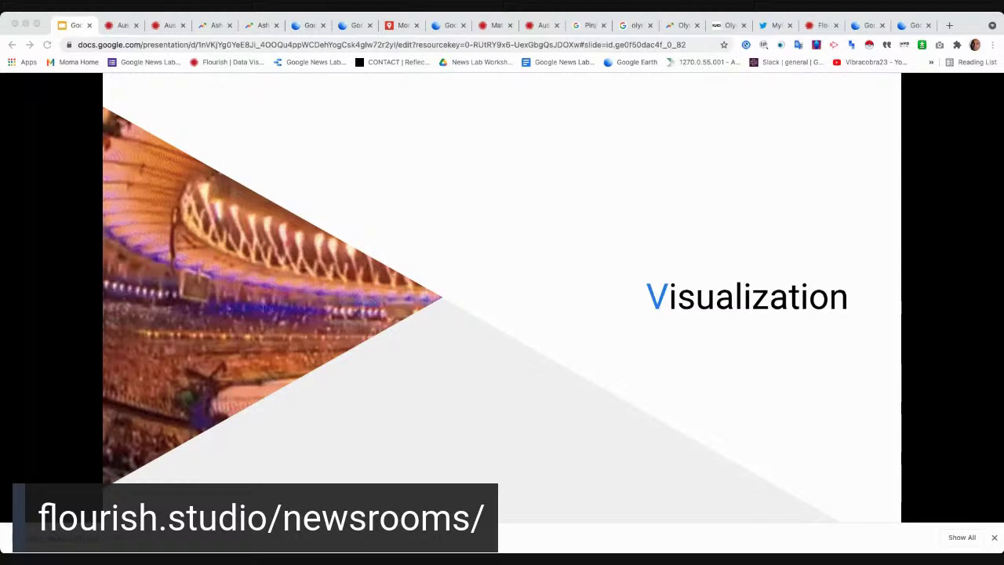
key("Right")
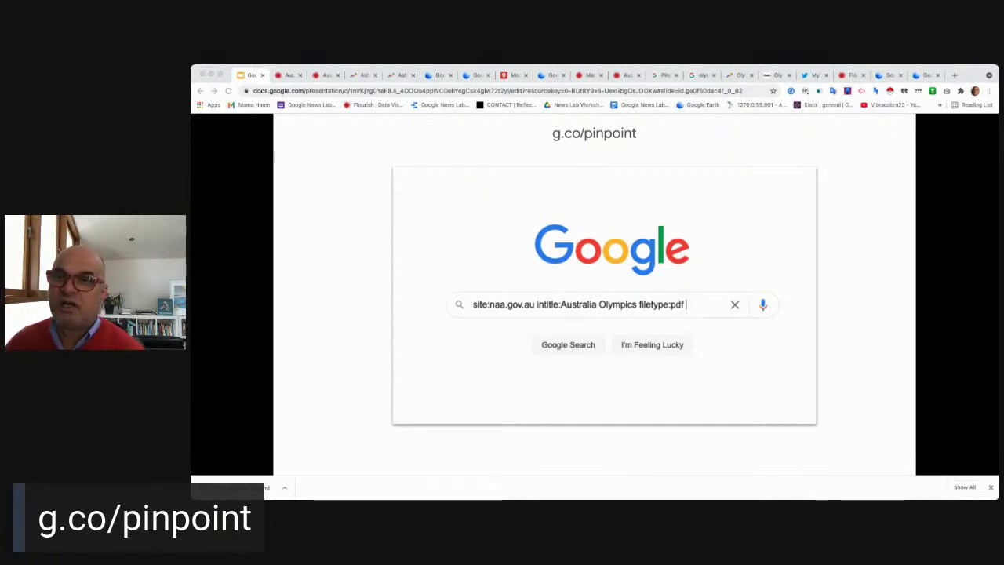
key("Right")
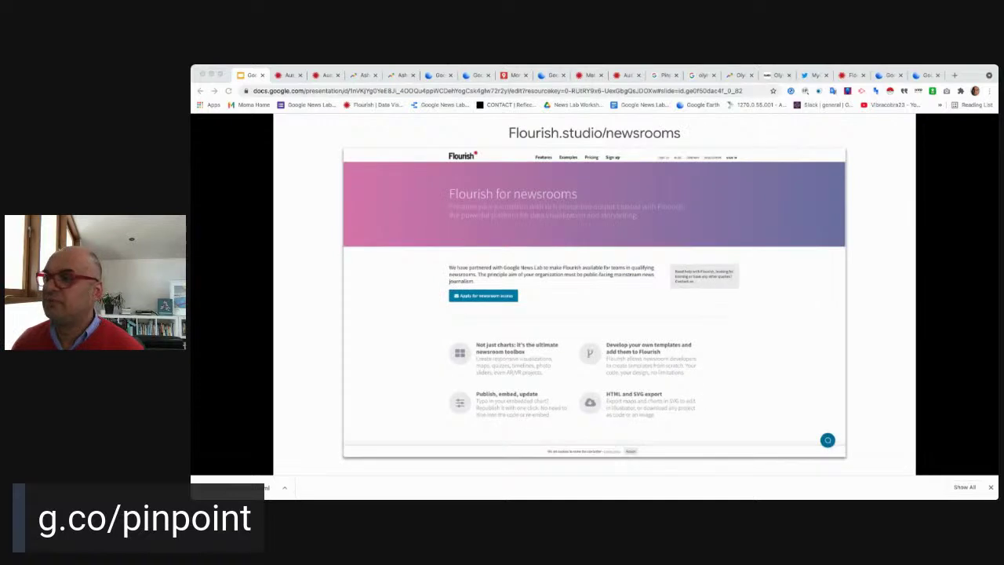
key("Left")
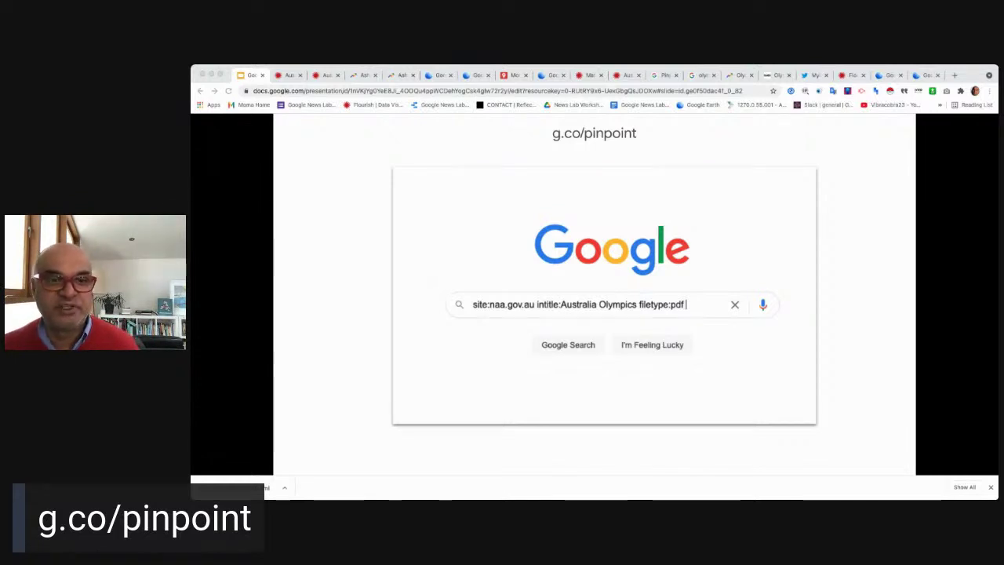
key("Right")
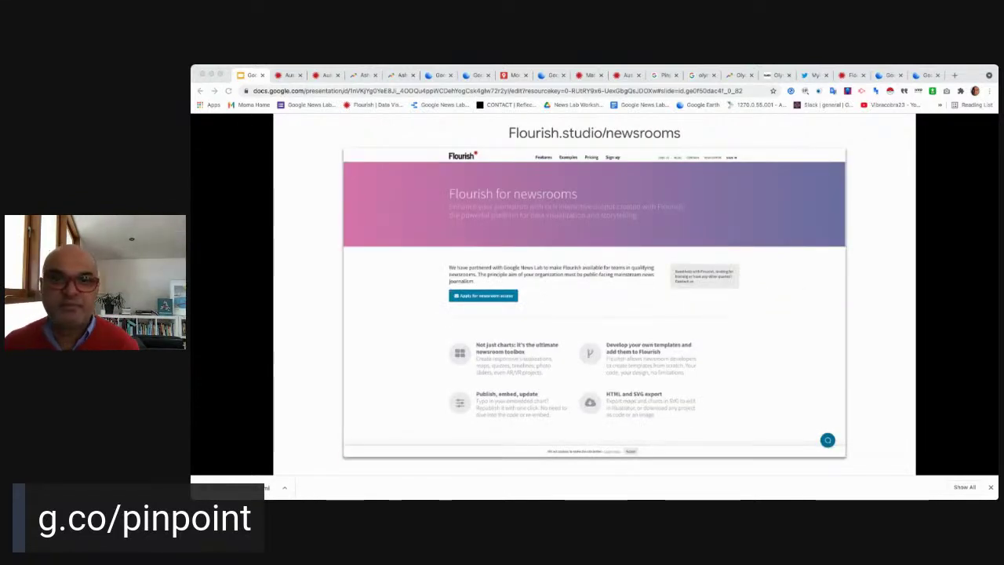
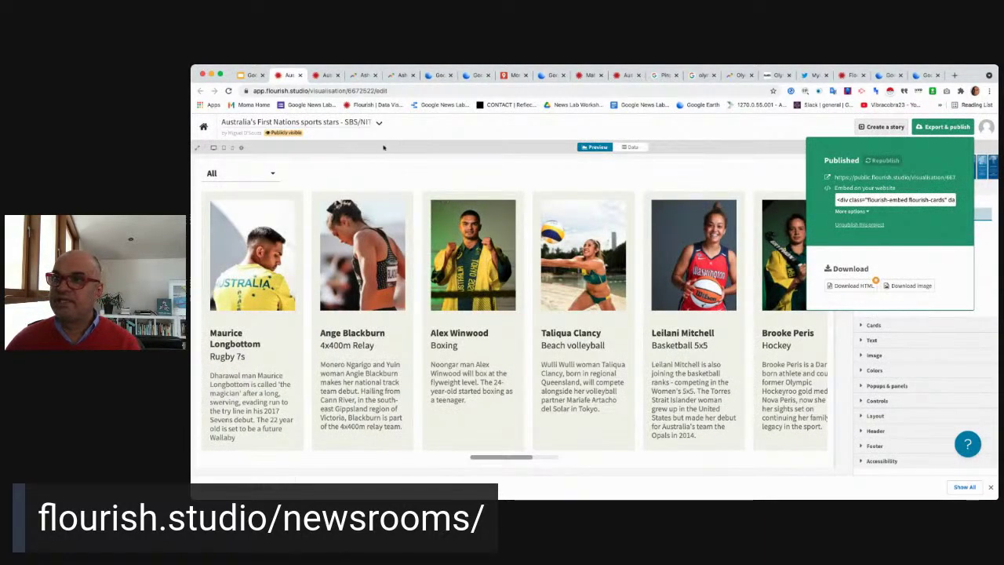
Hide the Export & publish panel and scroll the carousel to the final Lorem Ipsum card.
scroll(381, 178, "down", 1)
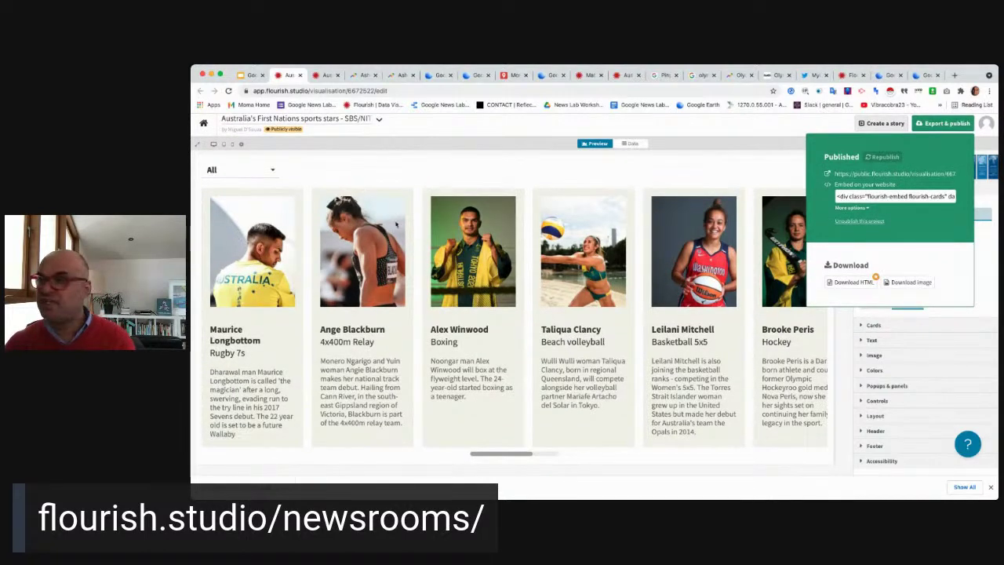
left_click(632, 146)
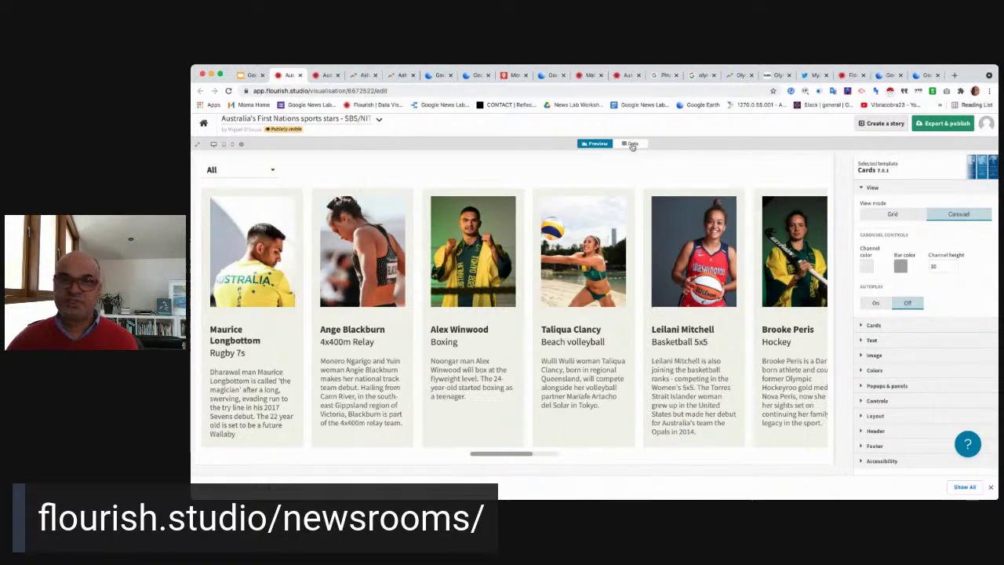
scroll(377, 239, "right", 3)
scroll(767, 238, "right", 2)
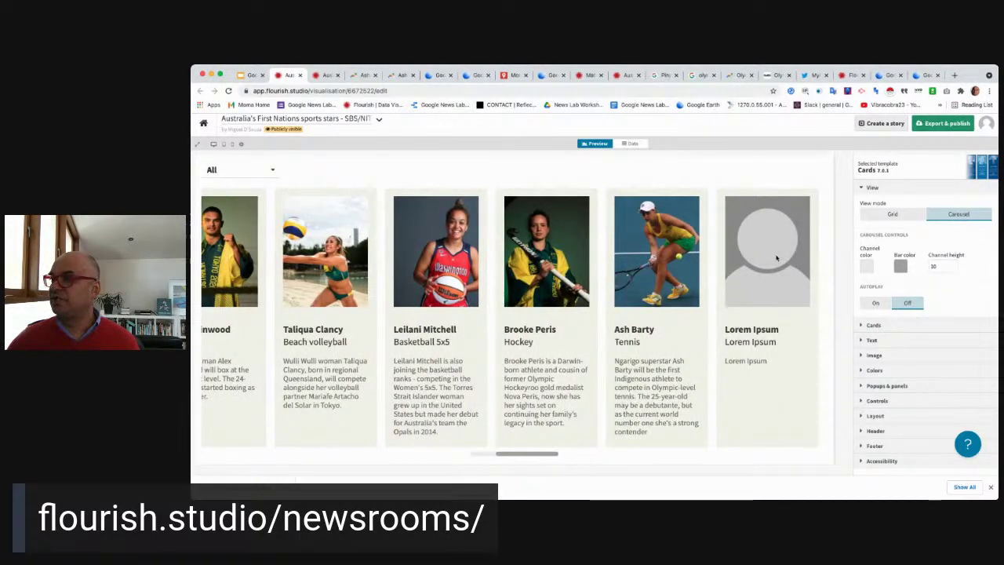
left_click(633, 144)
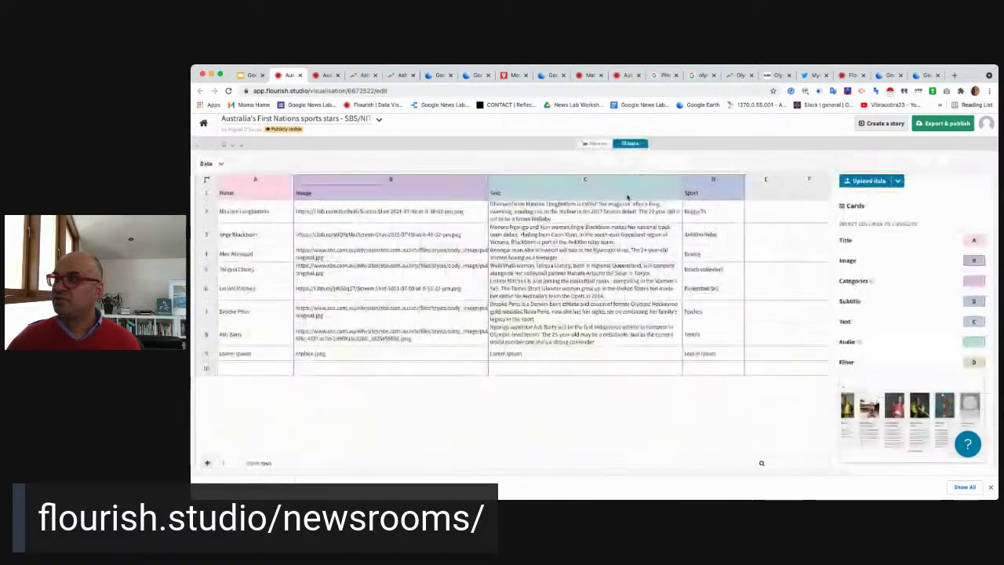
double_click(269, 354)
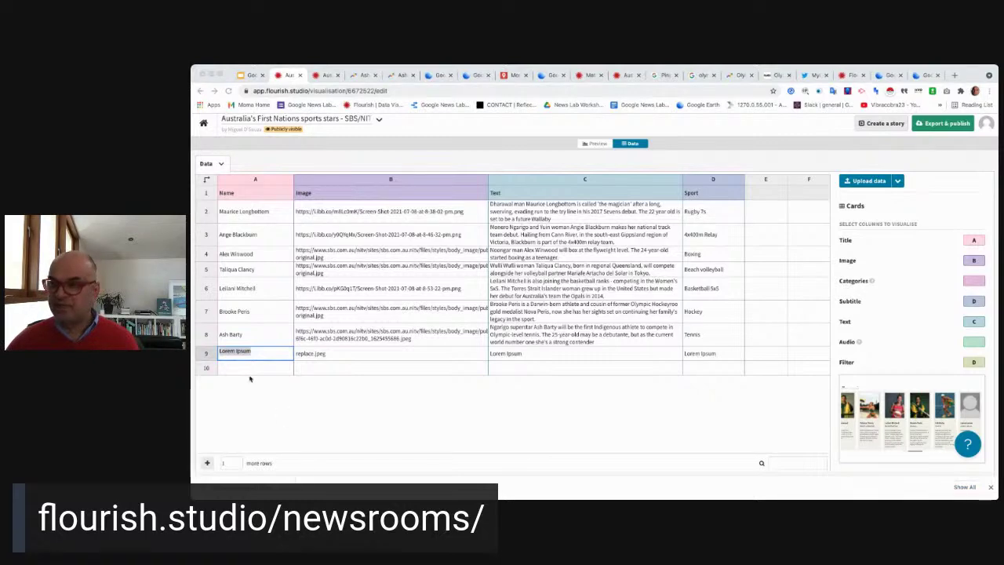
left_click(253, 351)
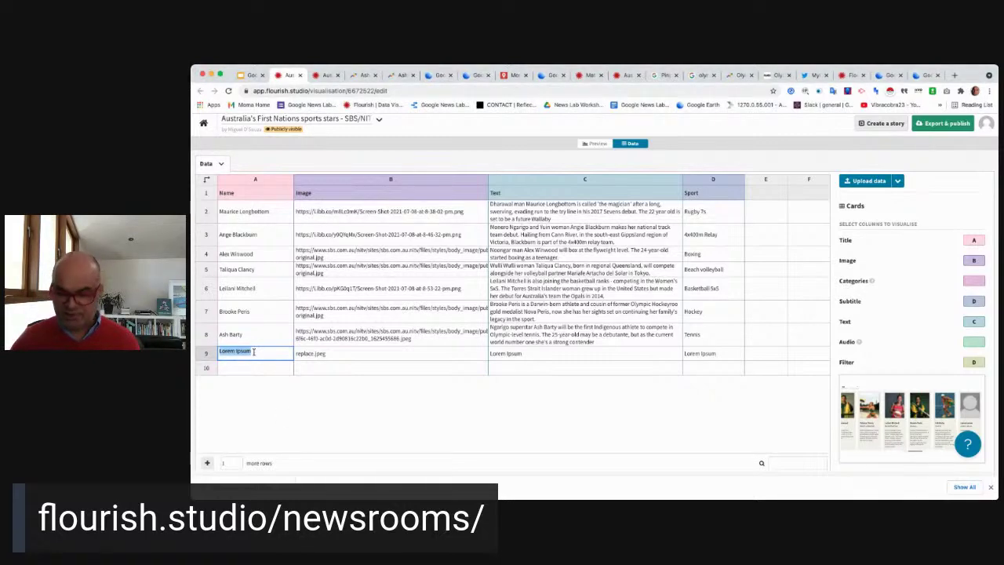
type("Thomas Grice")
key("Return")
left_click(253, 352)
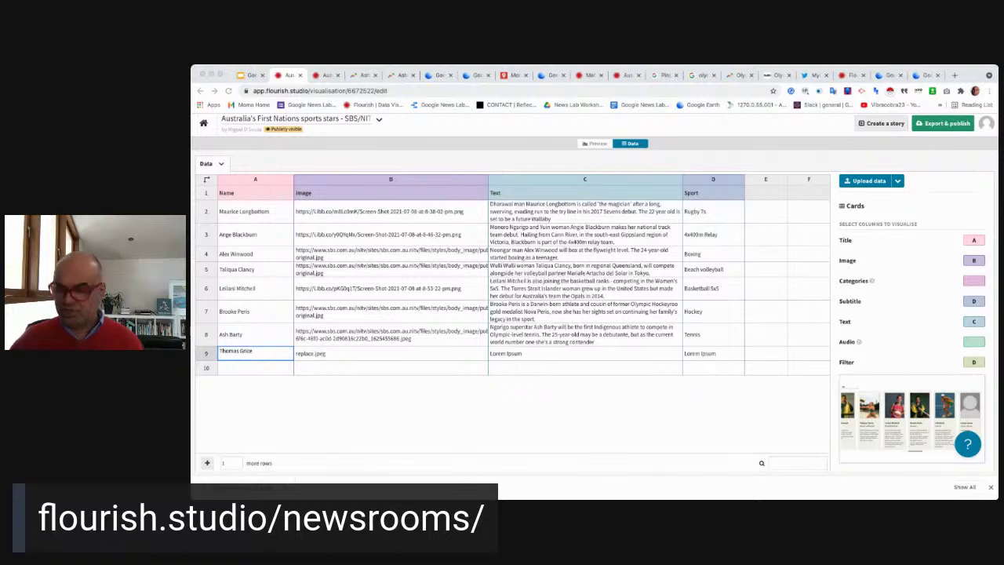
double_click(334, 356)
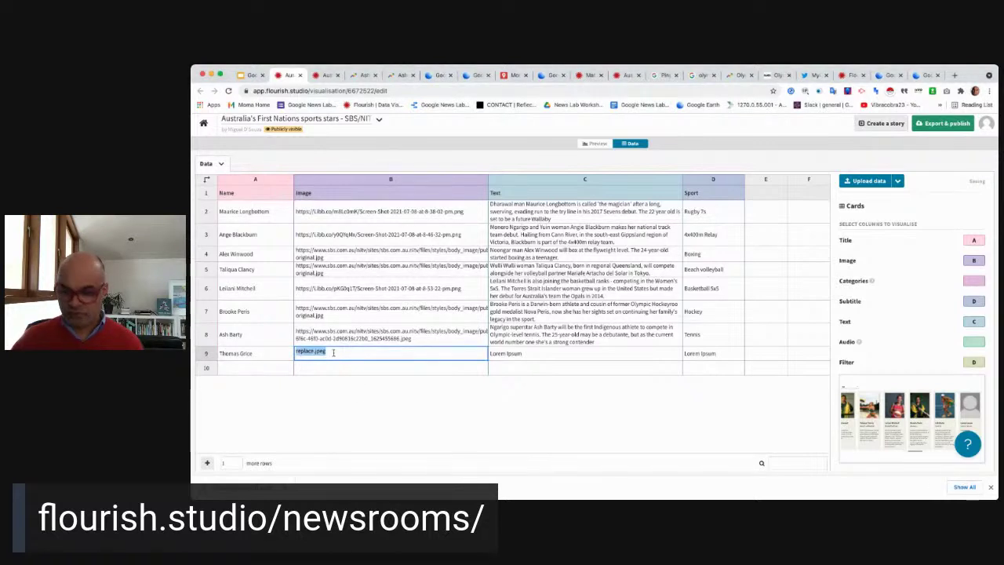
key("ctrl+v")
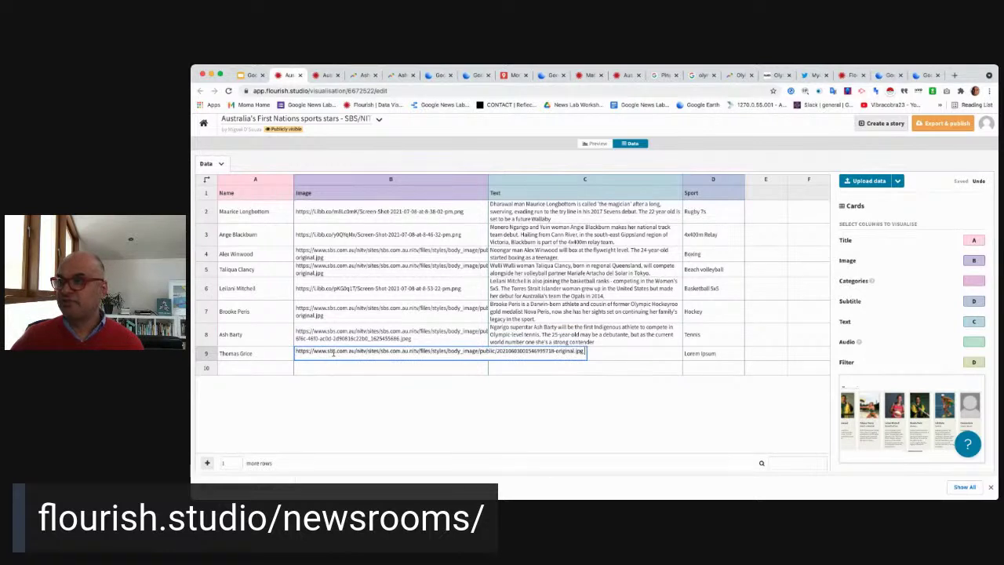
left_click(639, 355)
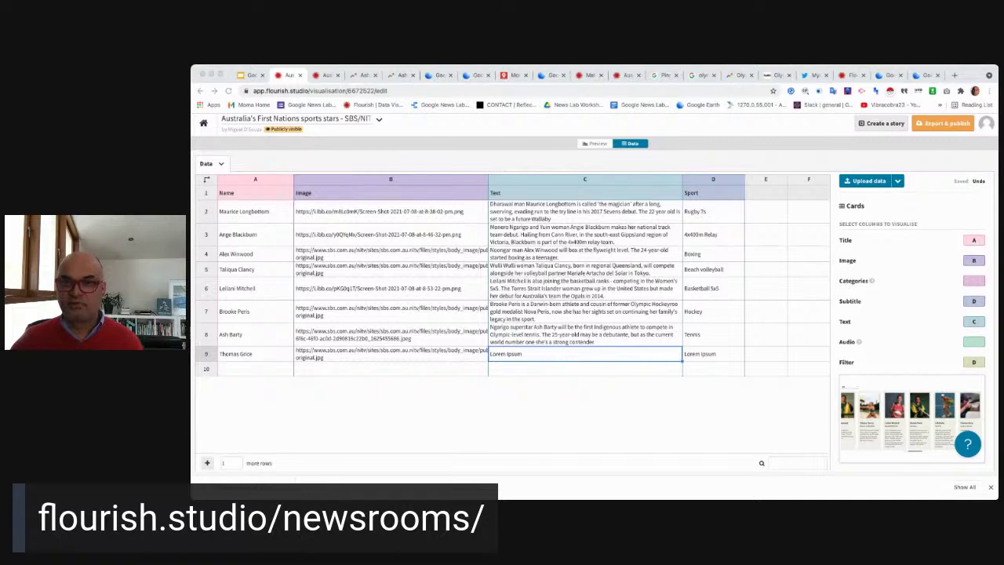
double_click(543, 351)
key("super+a")
type("26-year-old Thomas Grice, who has been an avid shooter since he was 12-years-old, will compete in the Trap Shooting event.")
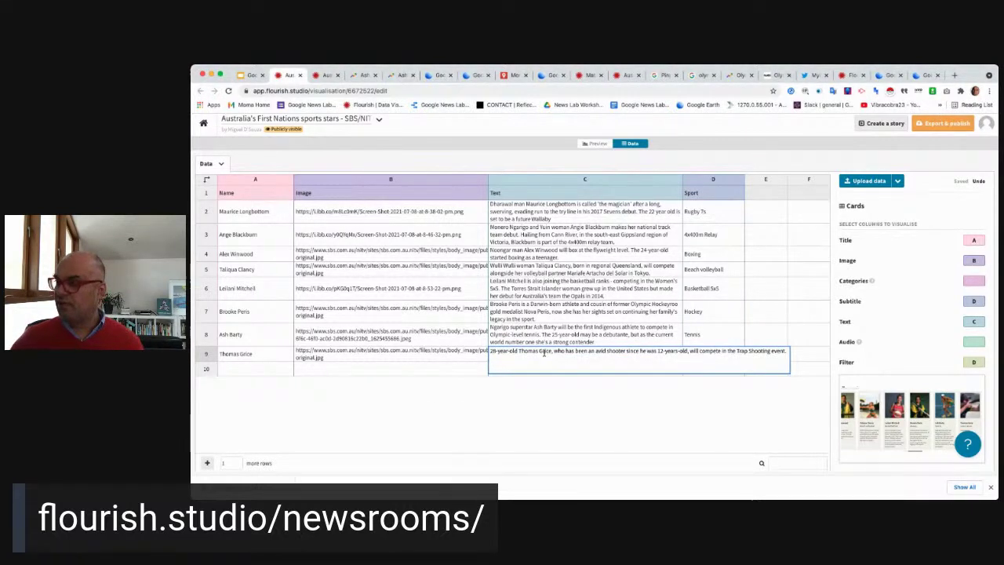
key("BackSpace")
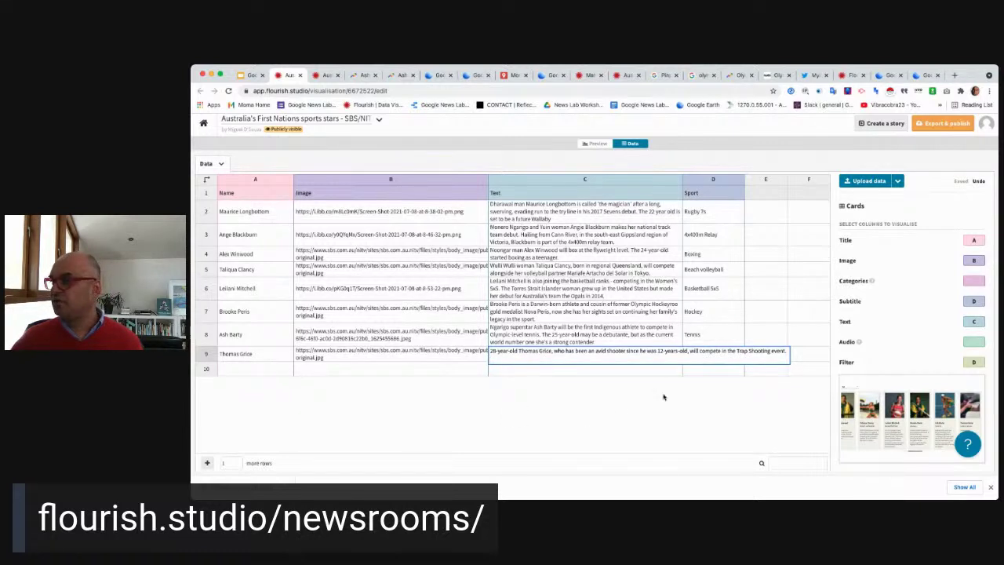
left_click(707, 371)
double_click(704, 355)
key("super+a")
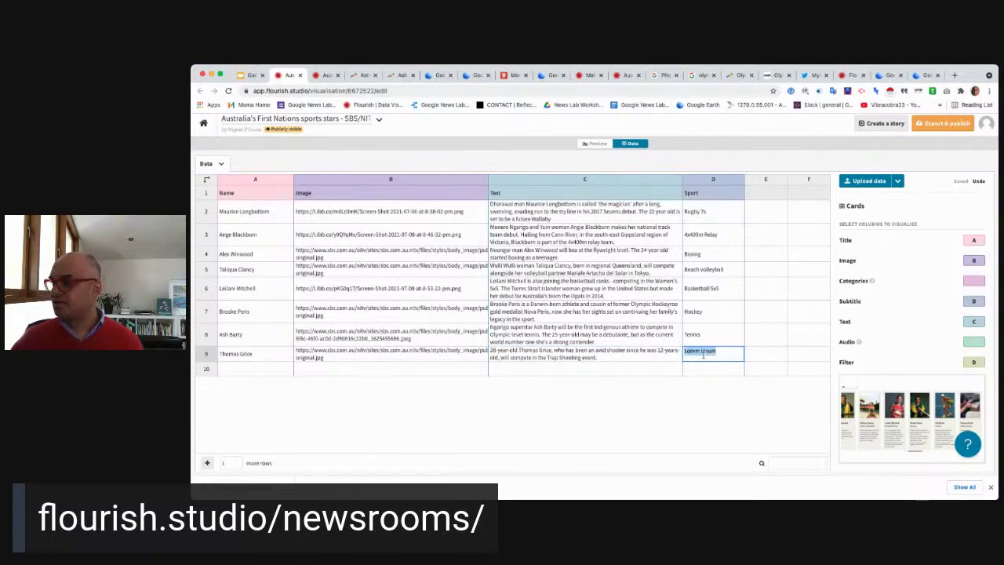
type("Shooting")
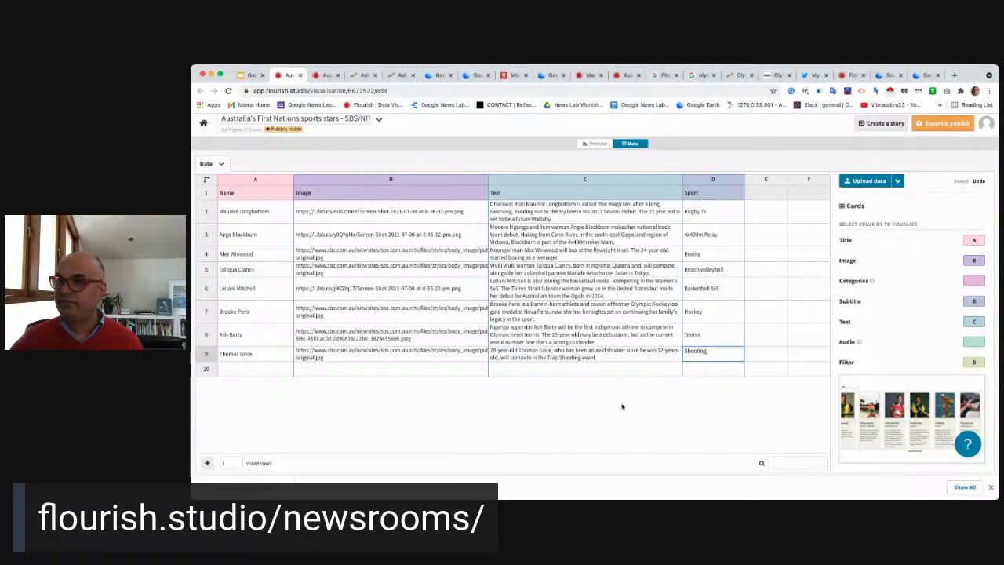
left_click(596, 144)
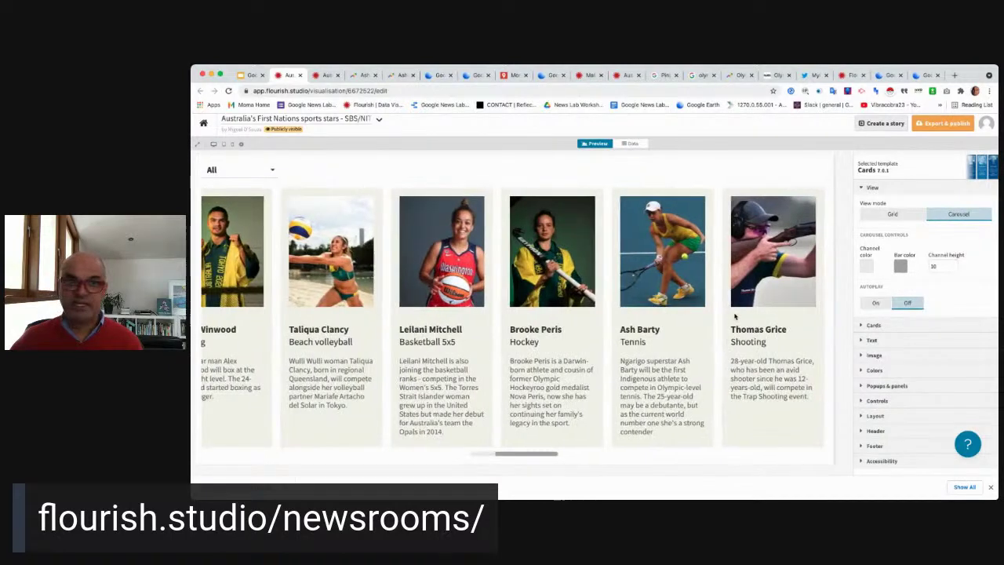
Open the cards' published visualisation page in a new tab from Export & publish.
scroll(757, 262, "up", 5)
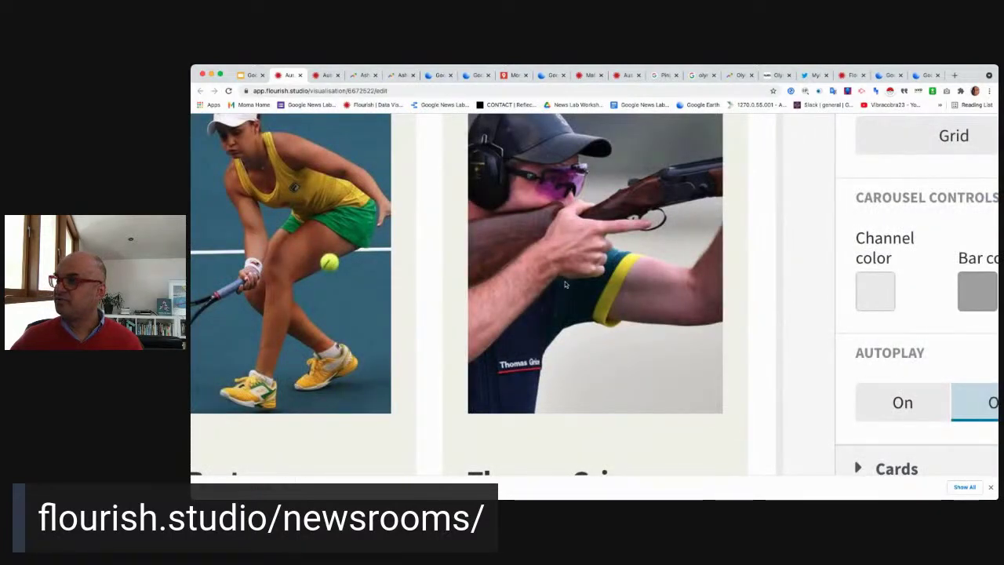
scroll(564, 283, "down", 5)
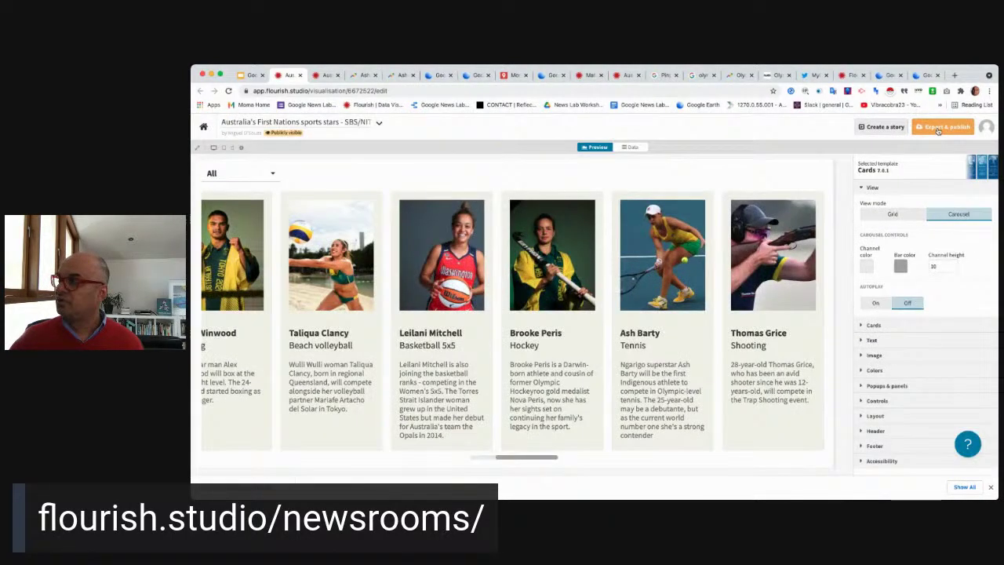
left_click(938, 129)
left_click(862, 181)
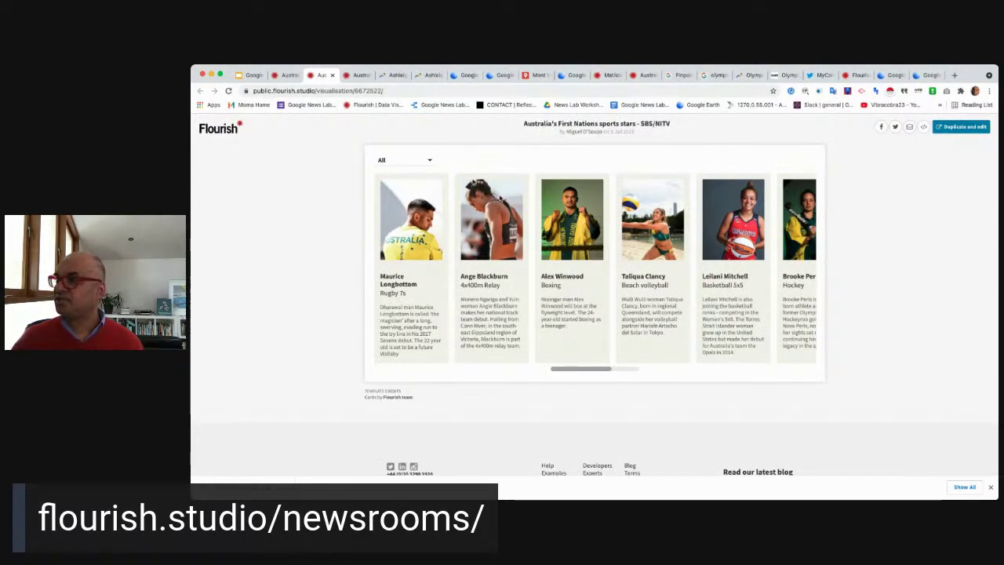
scroll(500, 198, "right", 5)
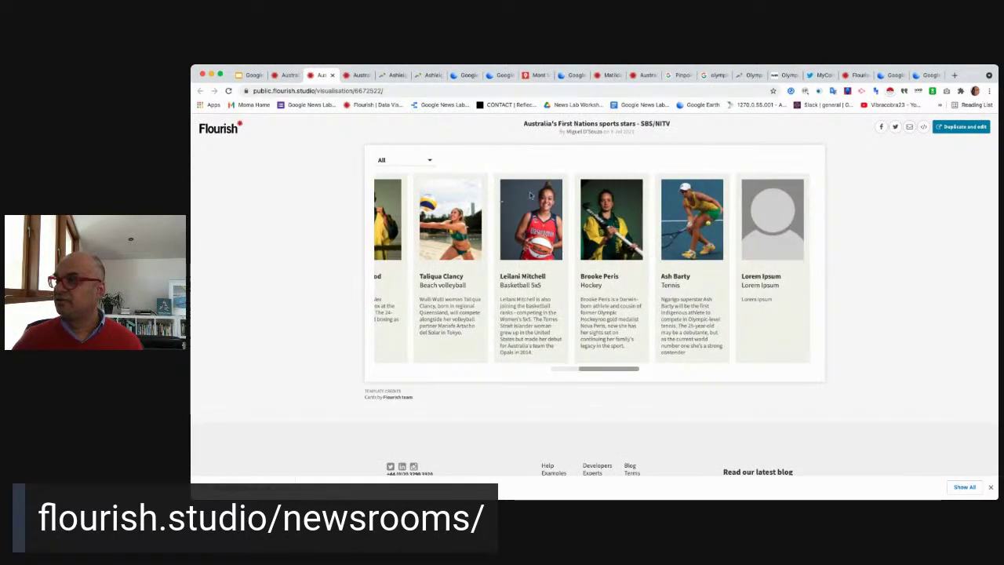
left_click(286, 76)
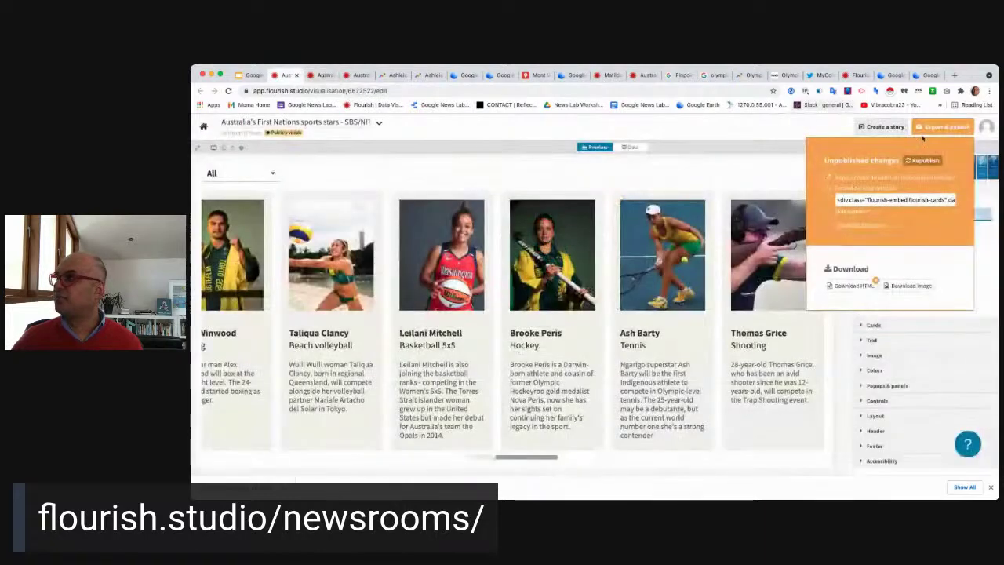
left_click(924, 160)
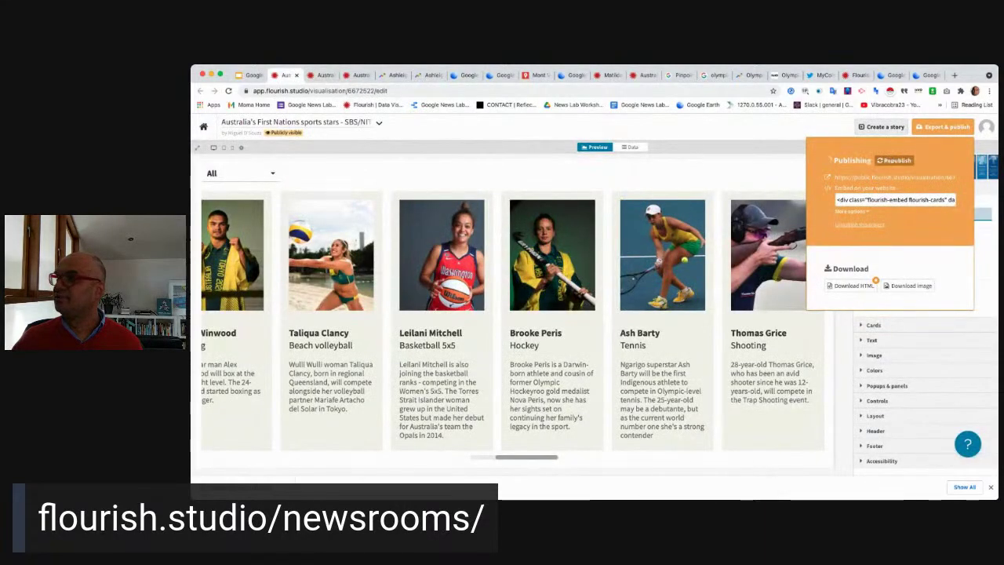
left_click(325, 75)
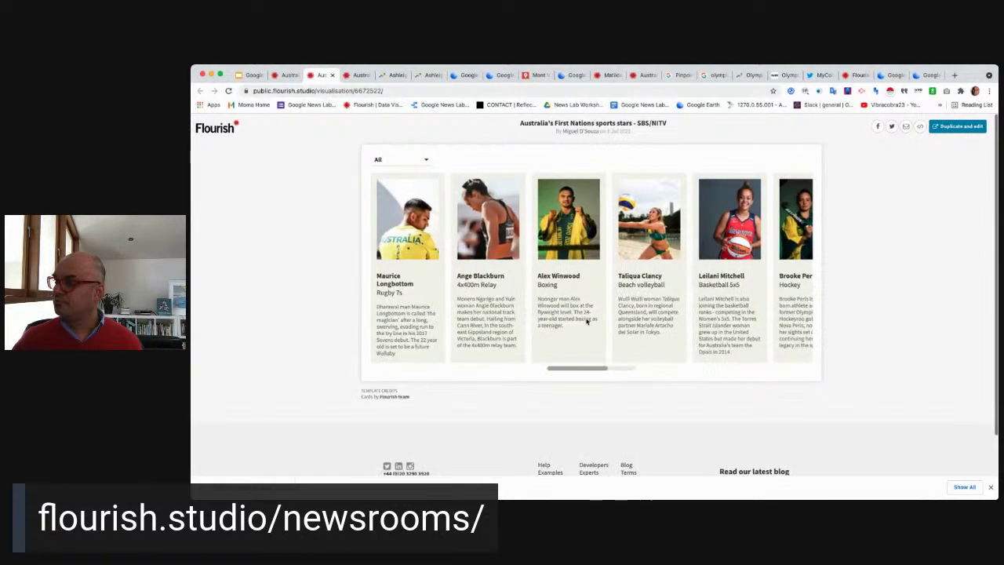
Scroll the public athlete cards carousel back and forth.
scroll(616, 354, "right", 2)
scroll(616, 355, "right", 2)
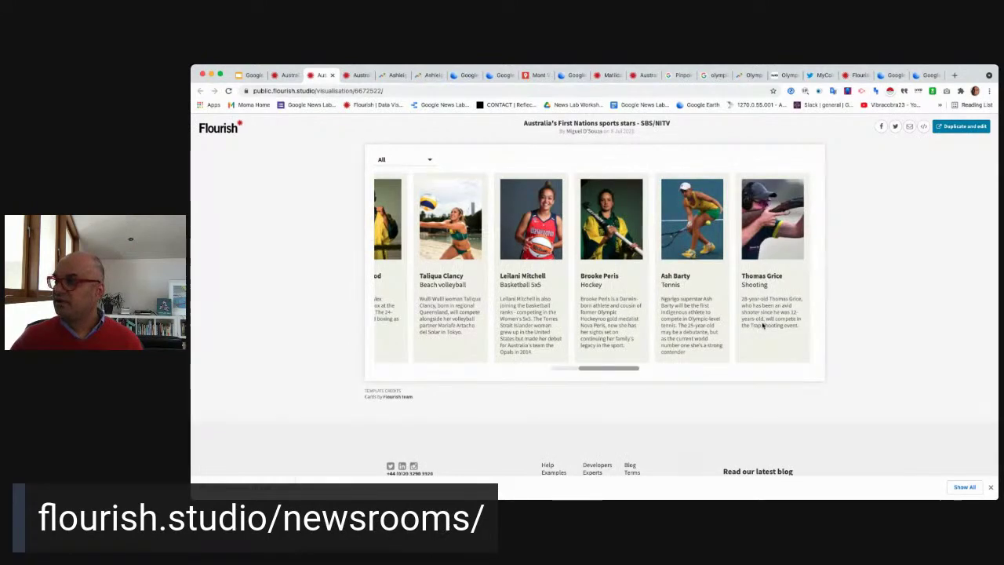
scroll(679, 295, "left", 2)
scroll(679, 295, "right", 2)
scroll(684, 296, "left", 1)
scroll(684, 296, "left", 3)
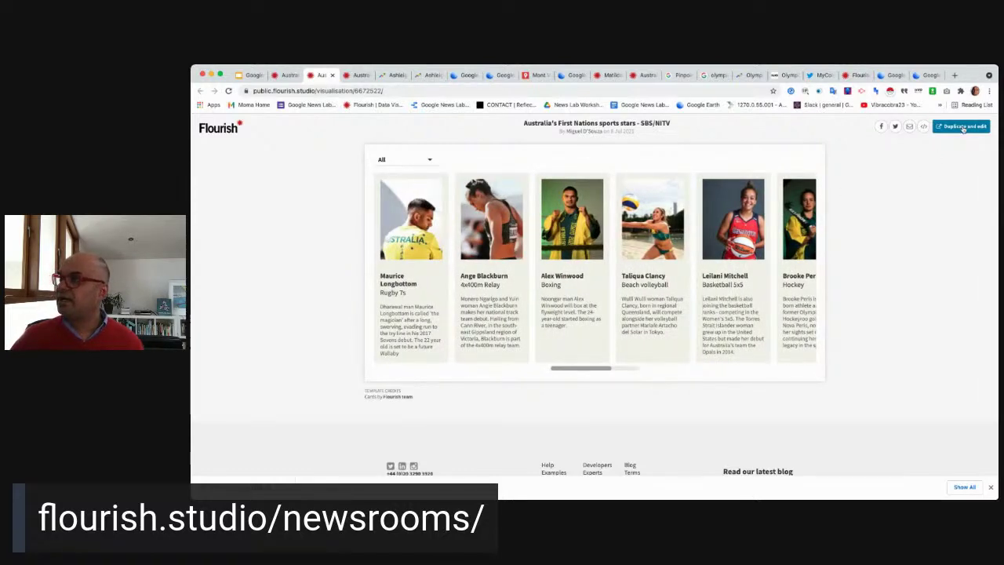
View the visualisation's embed code, then close it.
left_click(923, 127)
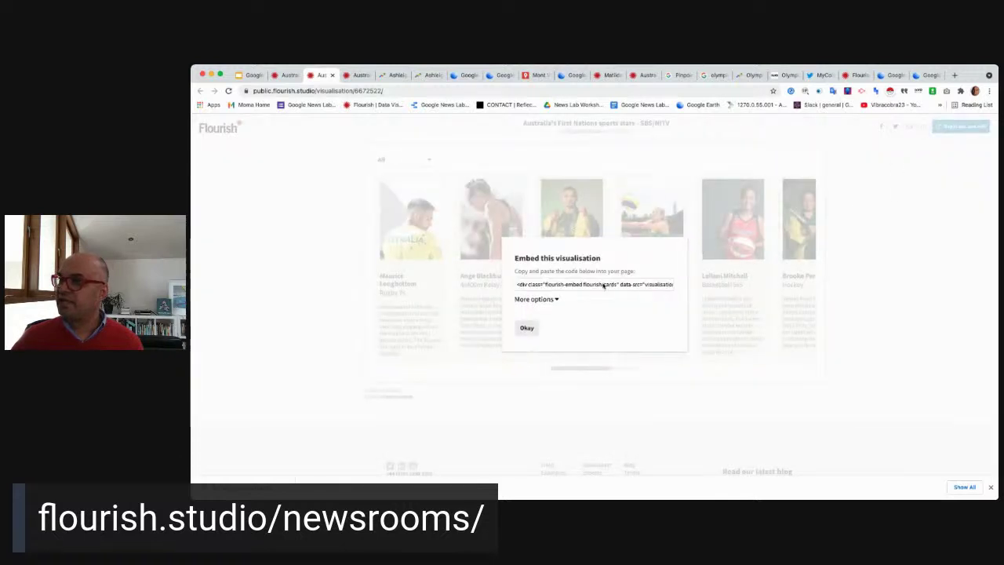
scroll(574, 297, "up", 5)
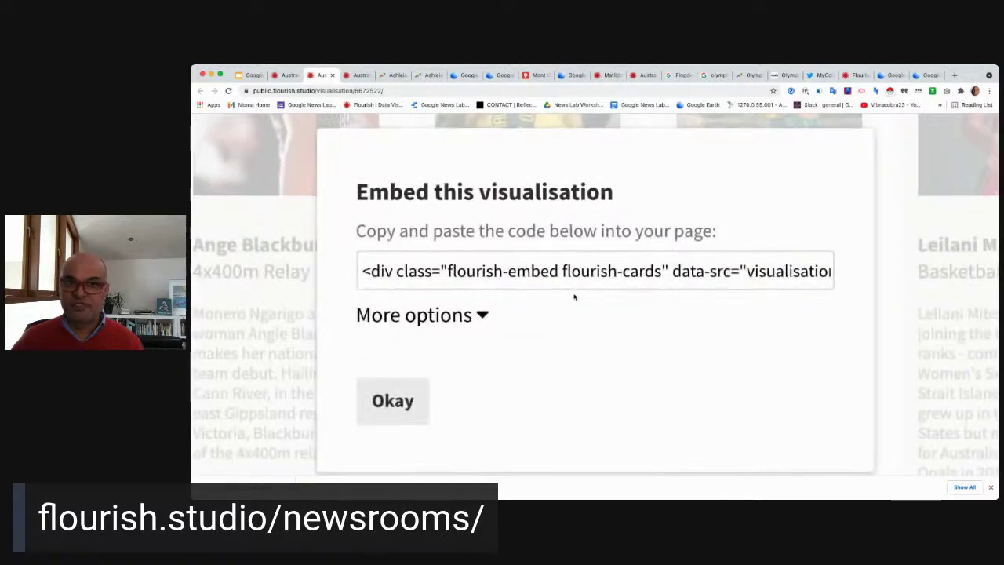
scroll(598, 299, "down", 5)
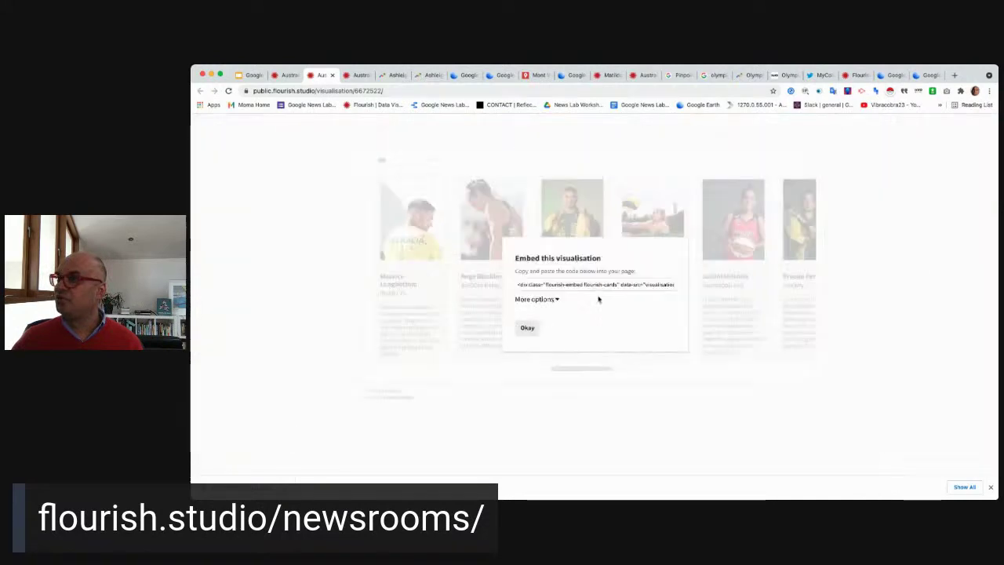
left_click(531, 328)
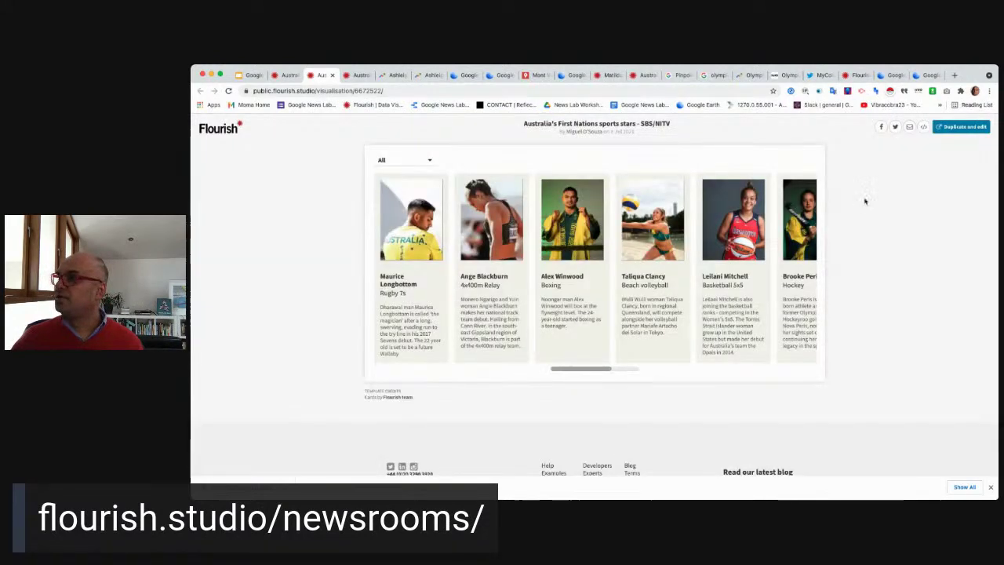
left_click(882, 131)
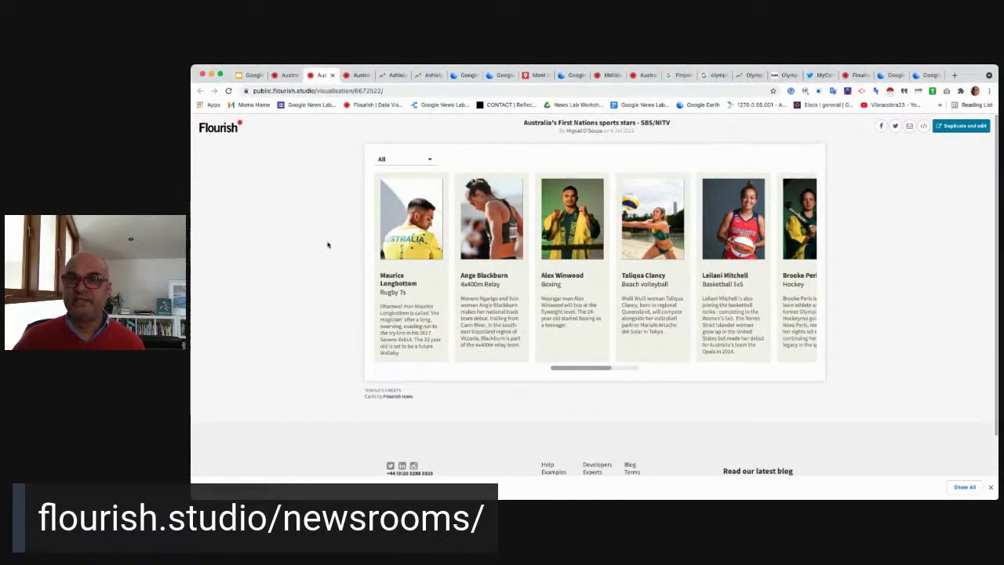
scroll(308, 267, "down", 2)
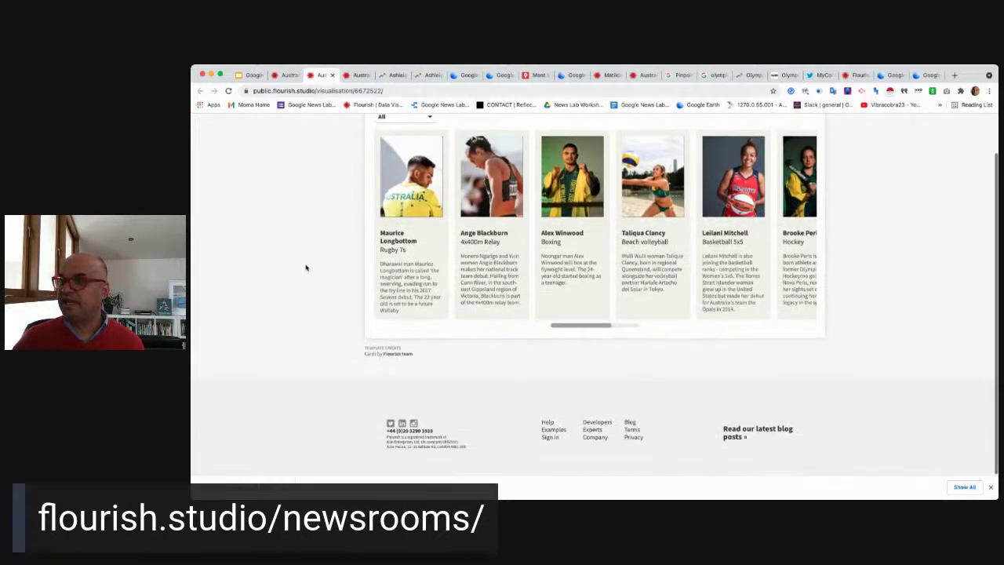
scroll(306, 269, "up", 2)
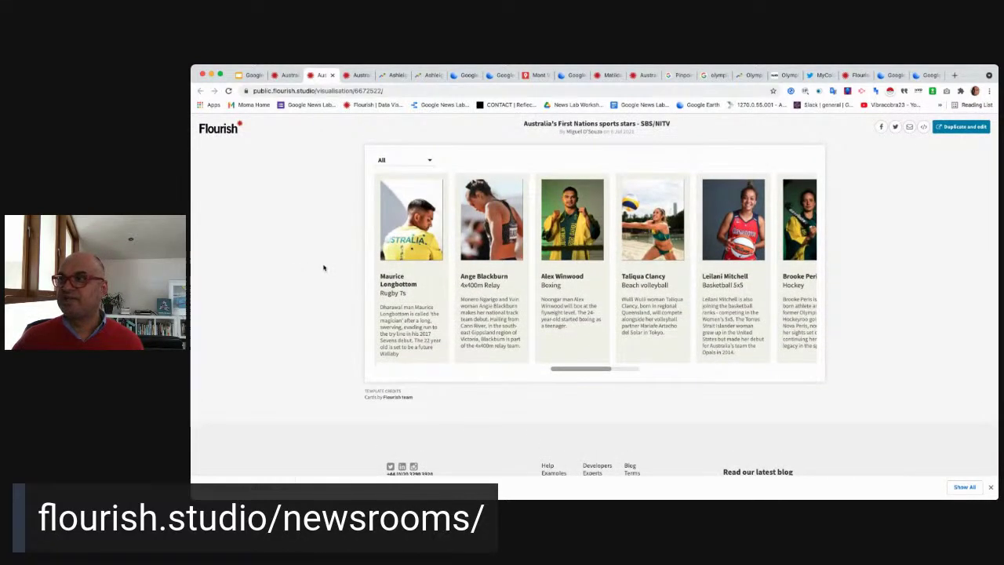
scroll(512, 289, "right", 3)
scroll(512, 289, "right", 2)
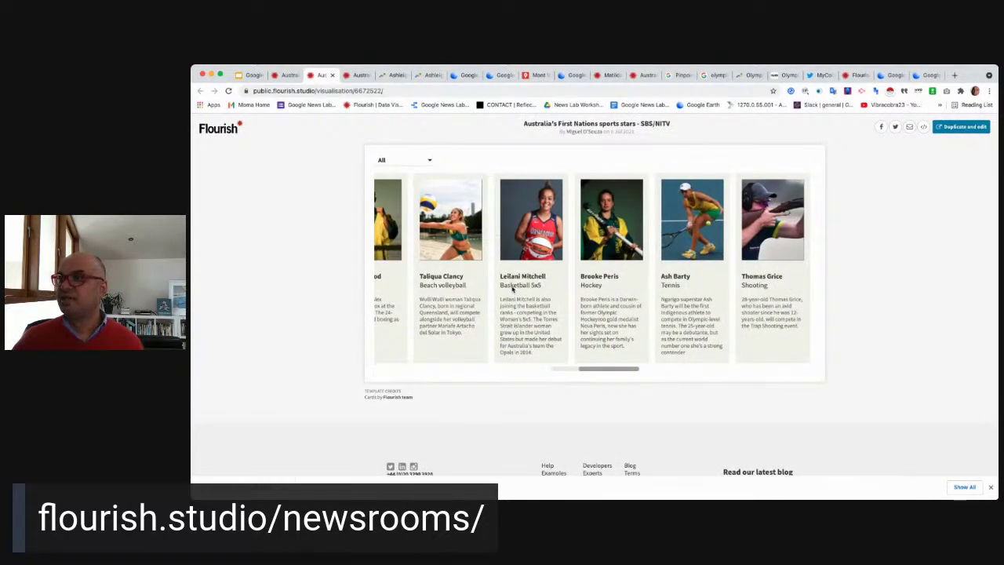
scroll(512, 289, "left", 5)
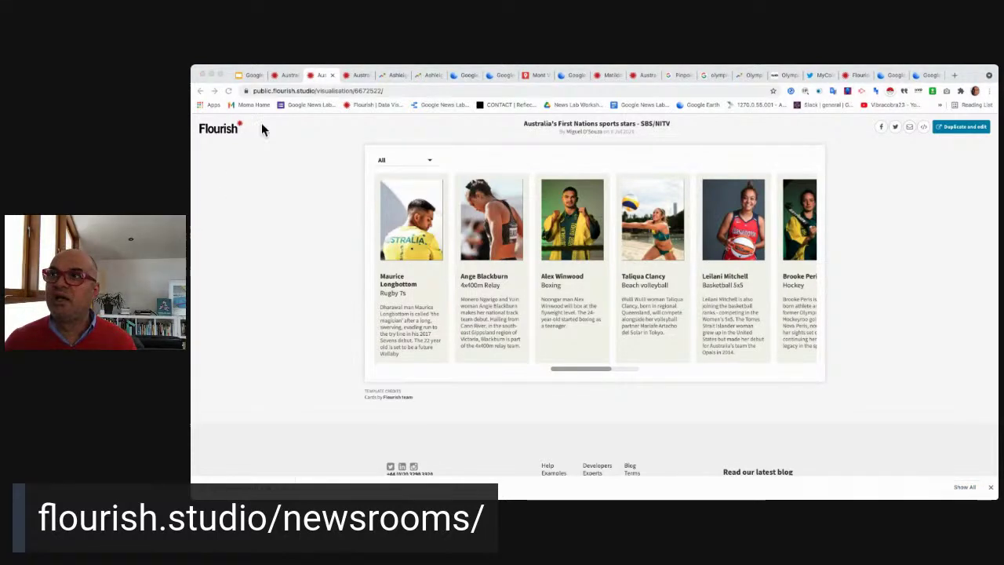
Go to the Matildas starting XI slide and open the line-up's Flourish editor in a new tab.
left_click(245, 73)
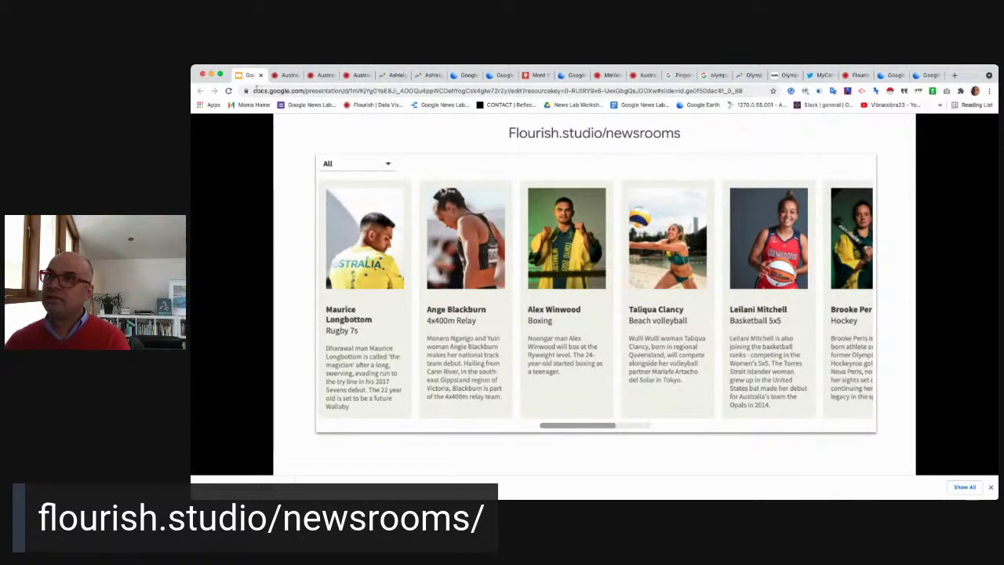
key("Right")
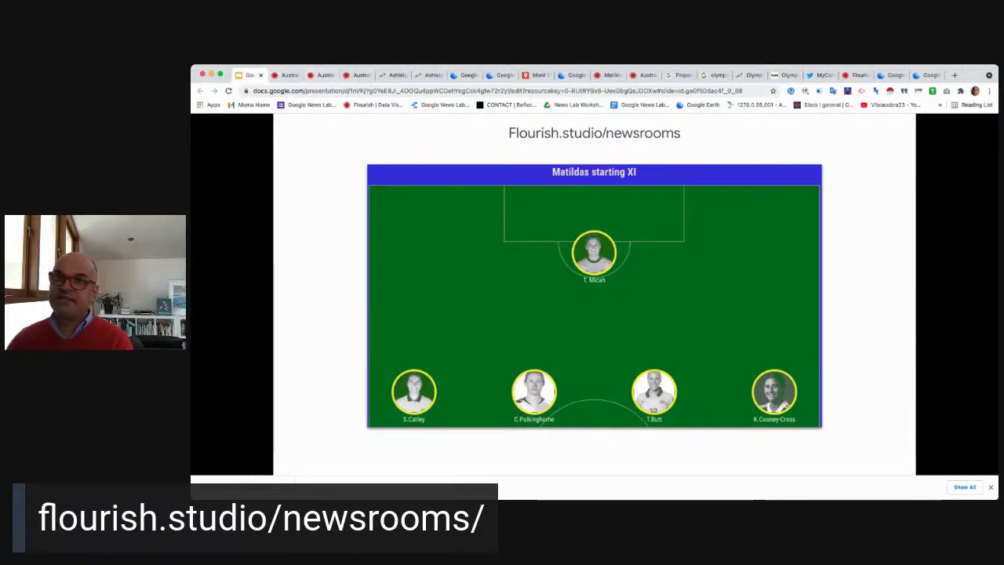
left_click(295, 134)
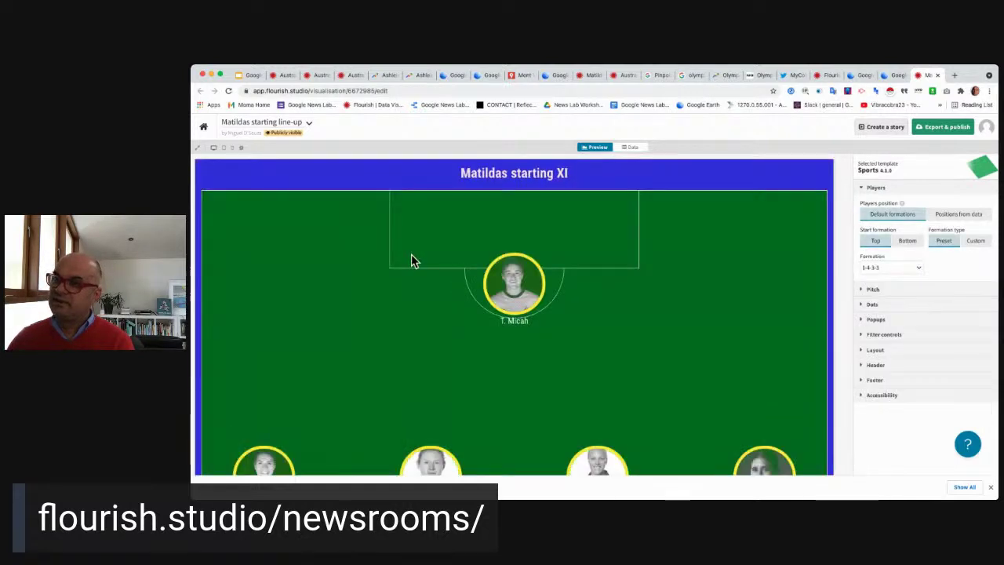
Inspect the Matildas data sheet's player names and image links, then return to My projects.
left_click(632, 146)
double_click(249, 287)
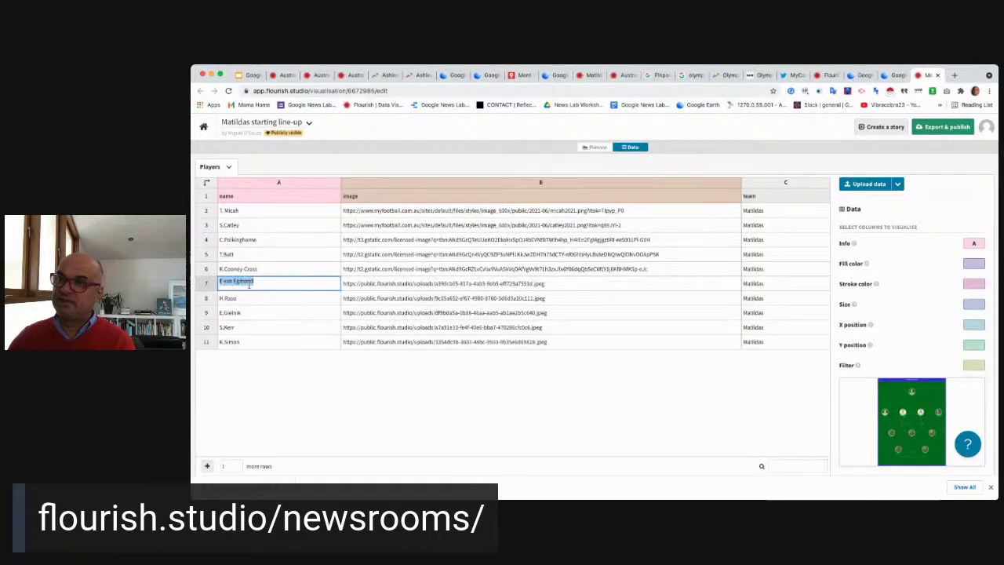
double_click(369, 284)
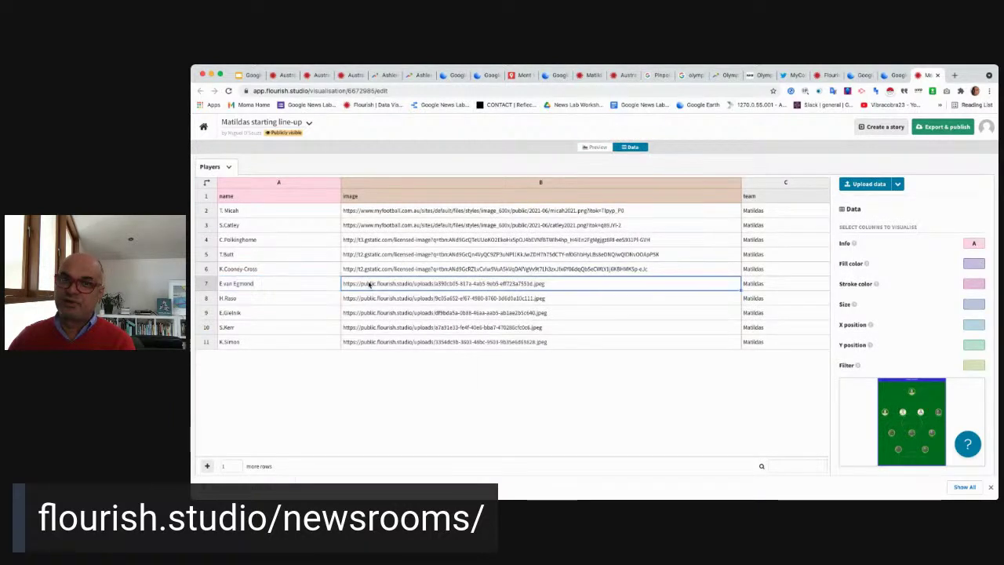
key("ctrl+plus")
key("ctrl+plus")
key("ctrl+plus")
key("ctrl+plus")
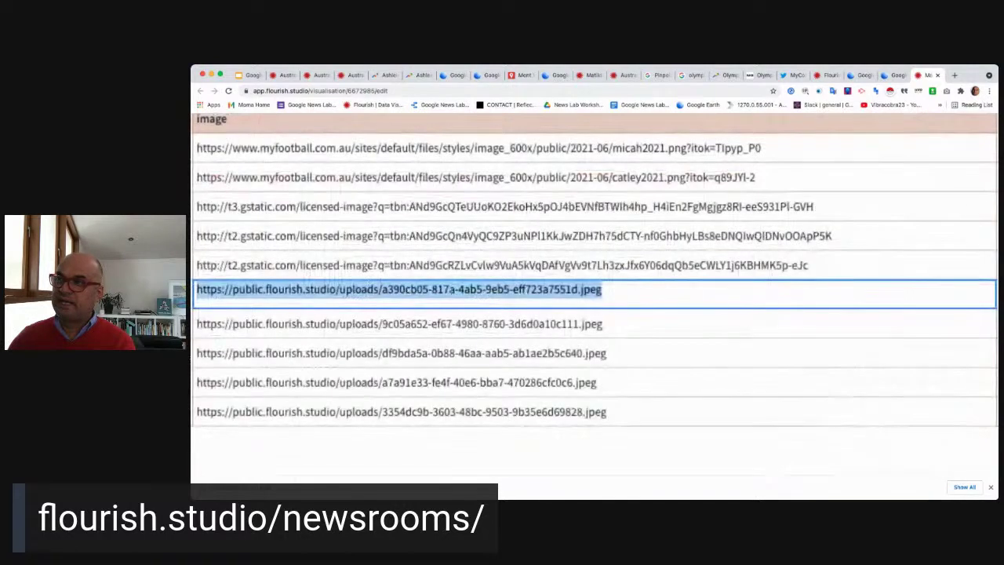
double_click(369, 264)
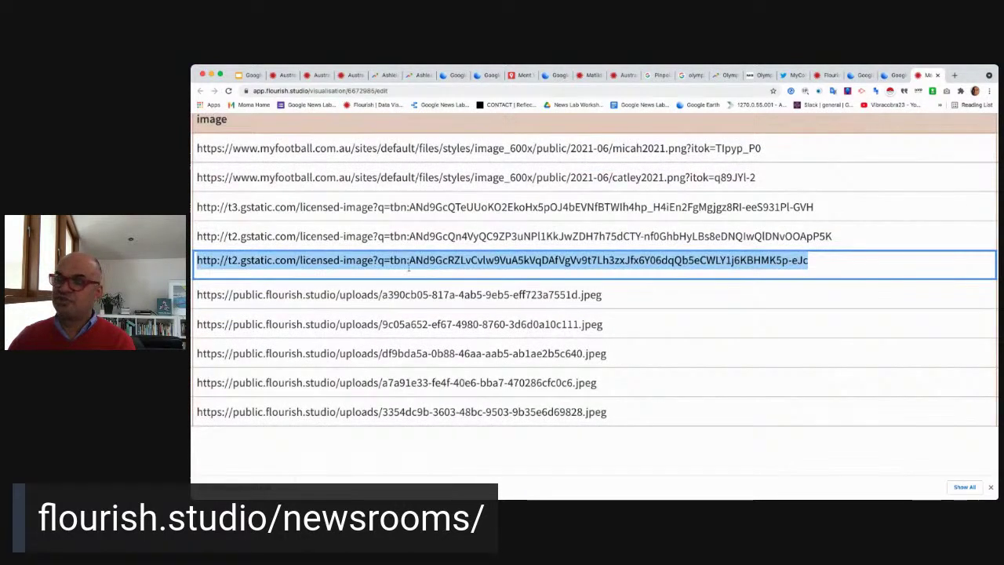
key("ctrl+0")
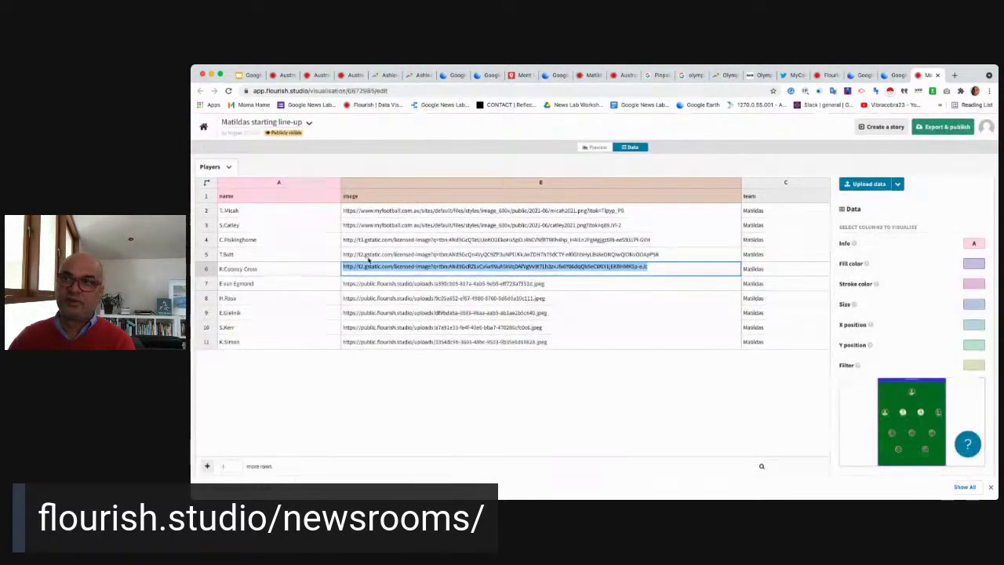
left_click(203, 128)
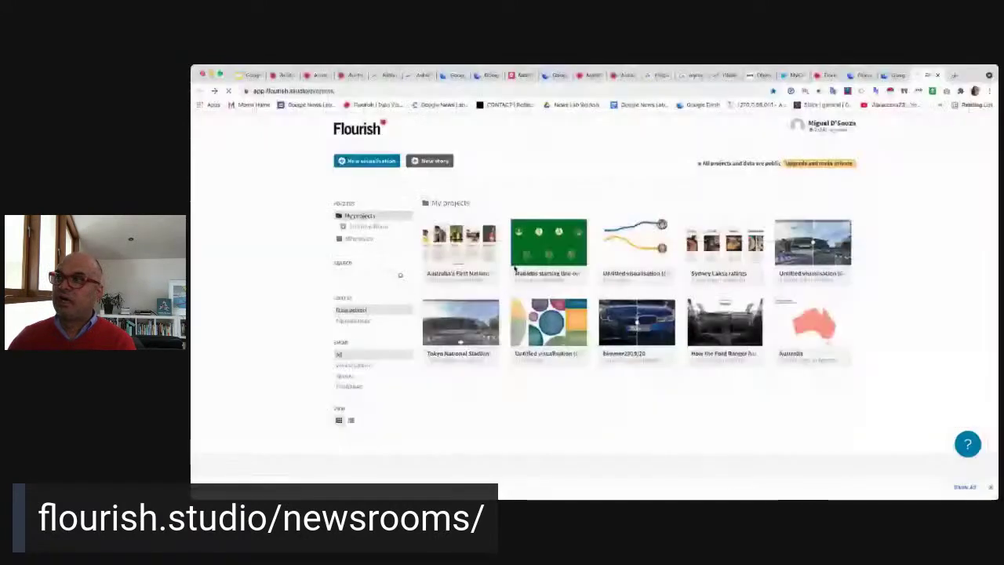
Open the Matildas starting line-up's public page and enlarge the pitch chart.
left_click(522, 250)
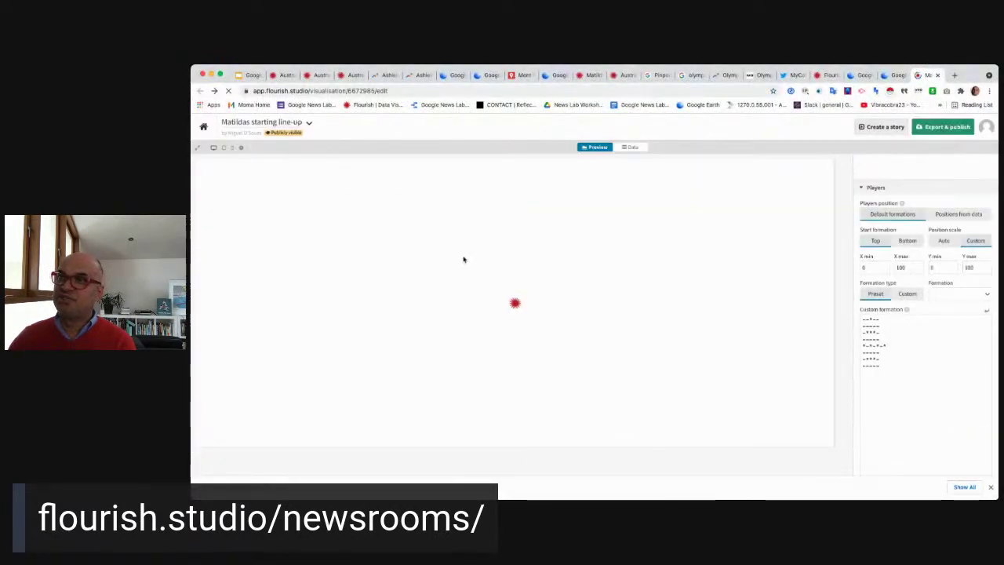
left_click(936, 130)
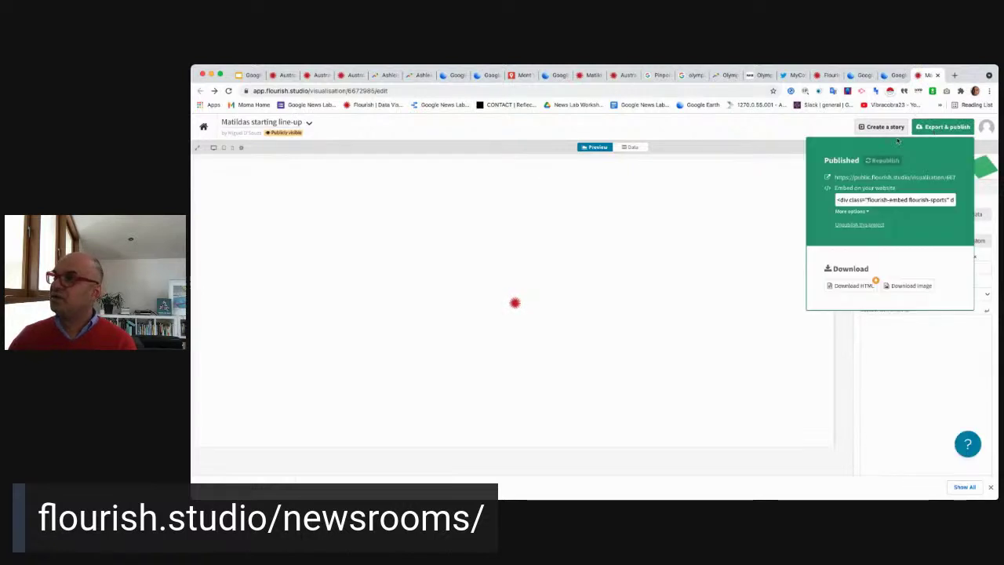
left_click(857, 179)
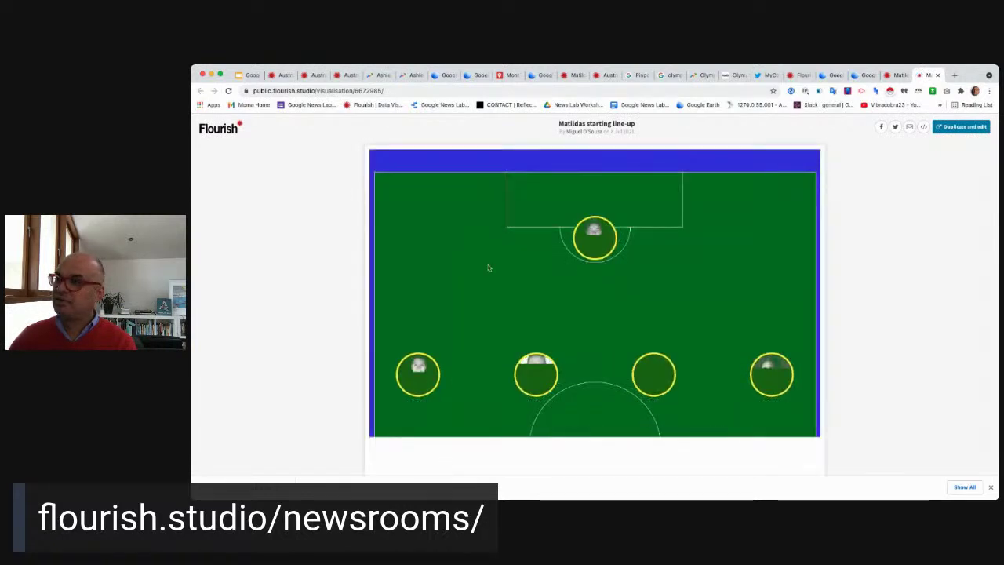
key("super+equal")
key("super+equal")
key("super+equal")
key("super+equal")
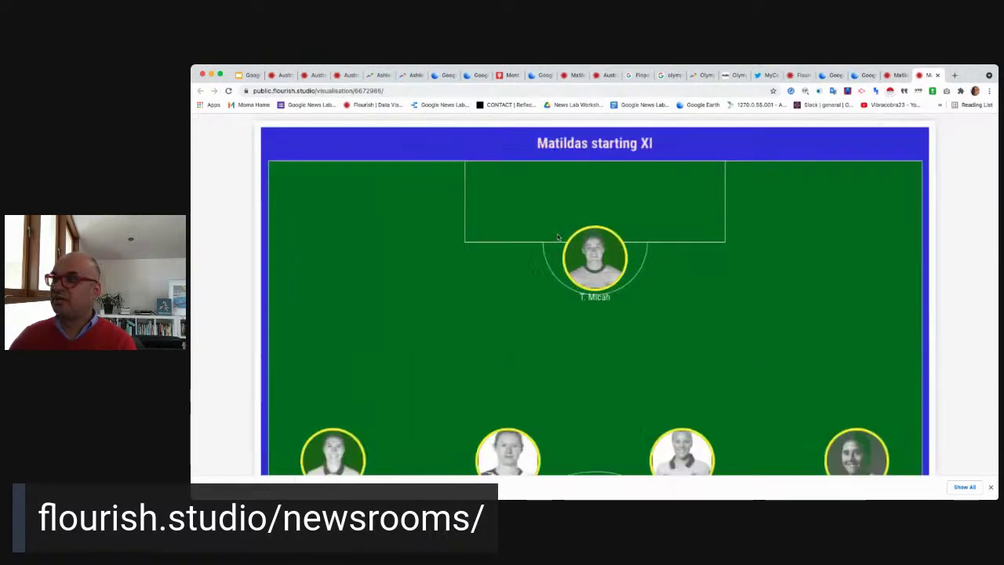
scroll(531, 269, "down", 1)
scroll(531, 270, "down", 1)
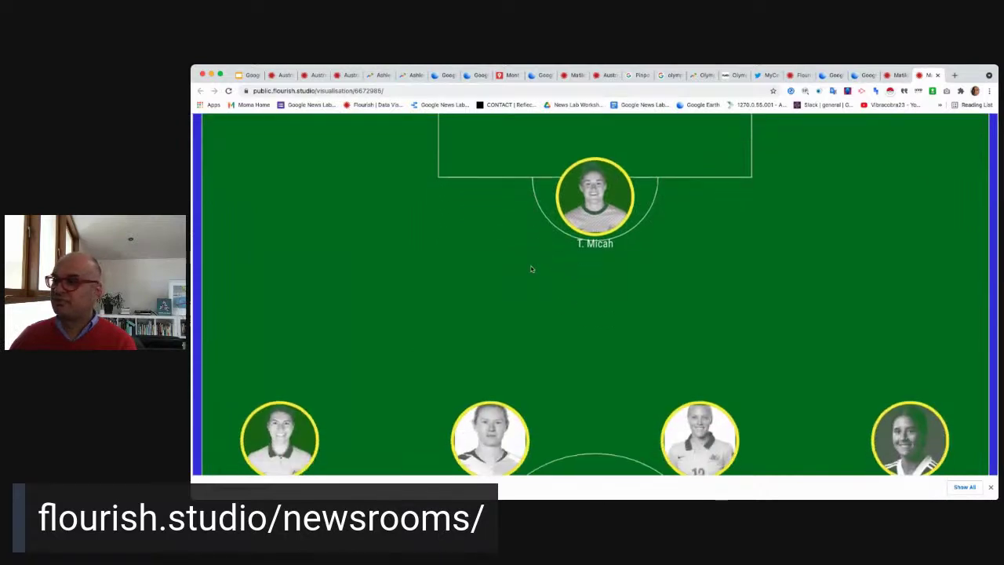
left_click(246, 75)
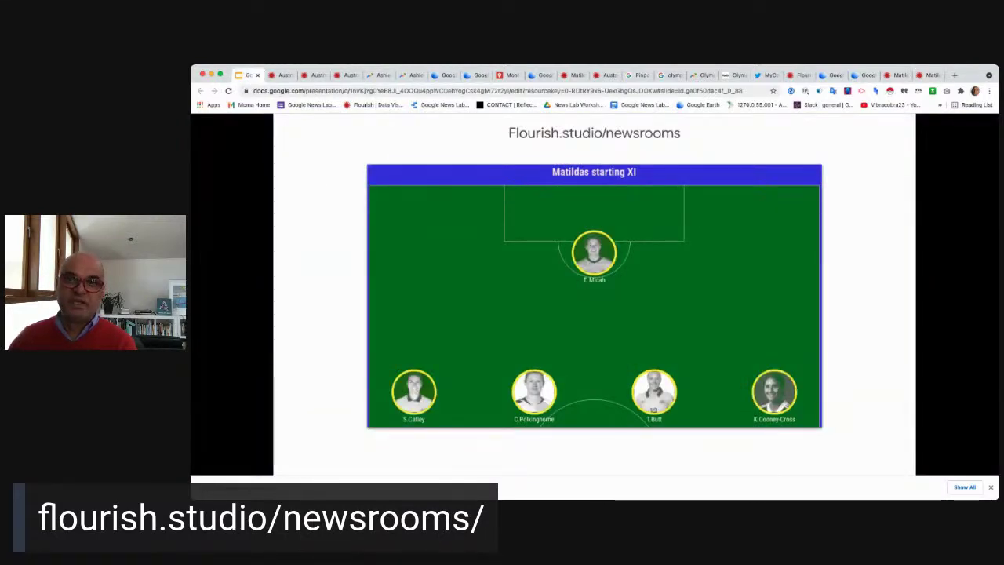
Advance to the EURO2020 countdown and Commonwealth Games medals slide.
key("Right")
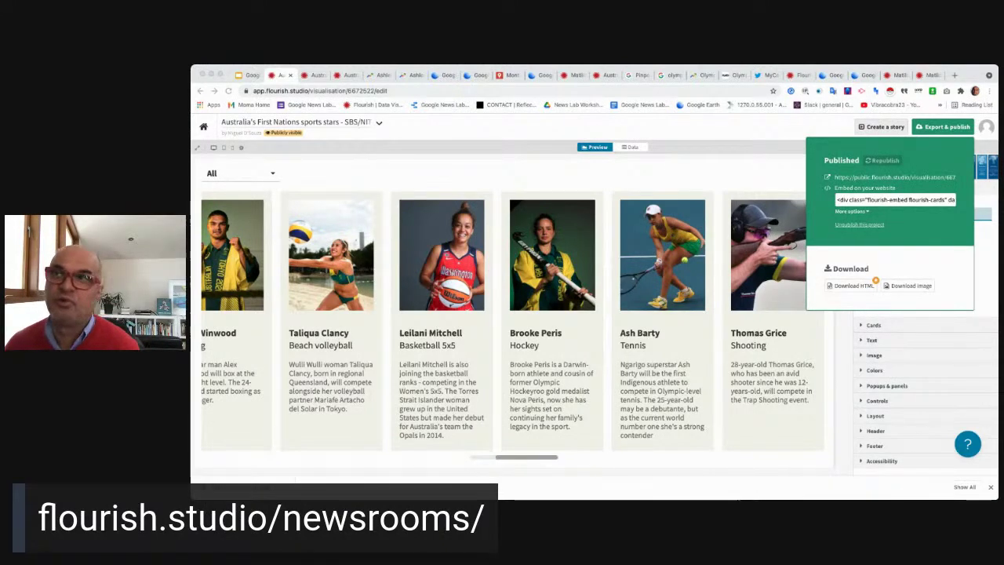
Switch back to the Google Slides presentation tab.
left_click(249, 74)
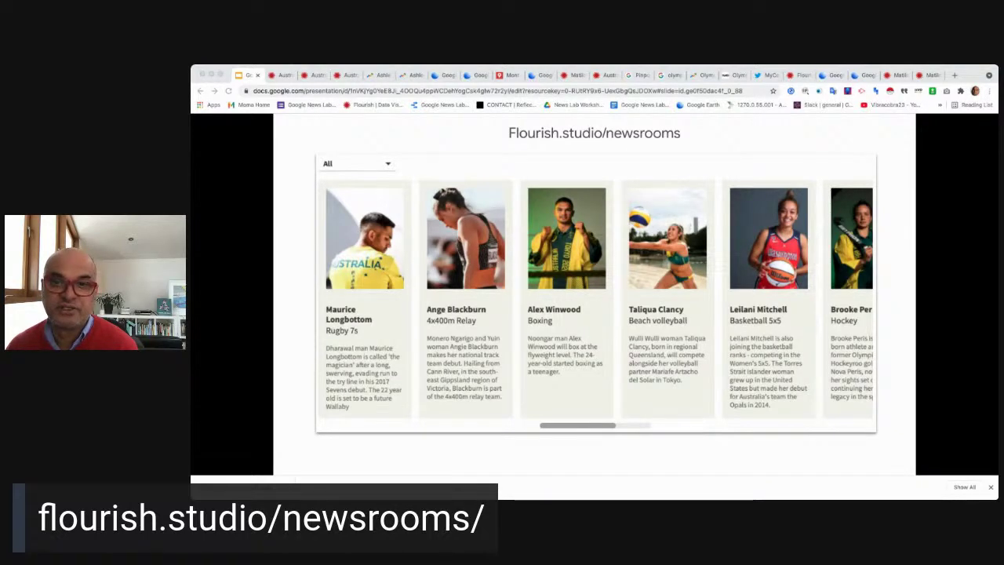
Advance two slides toward the 04 Web Stories slide.
key("Right")
key("Right")
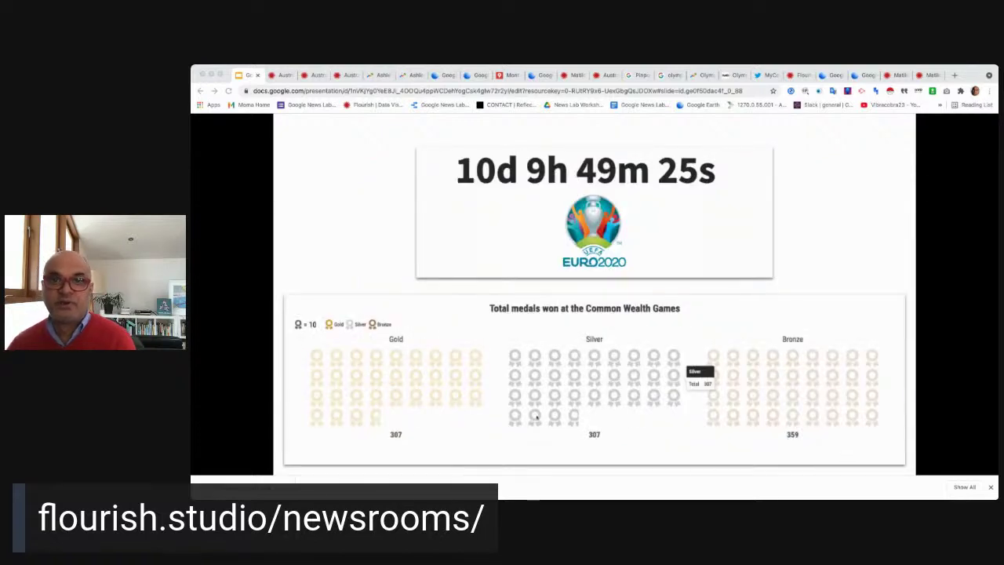
key("Right")
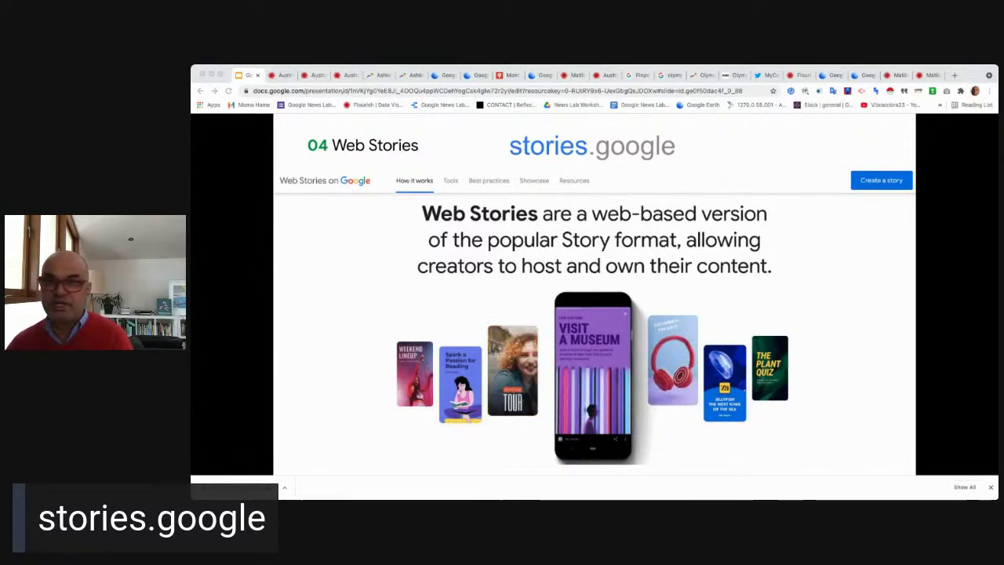
Advance past the makestories.io/nws.ai slide to the Patty Mills web story slide.
key("Right")
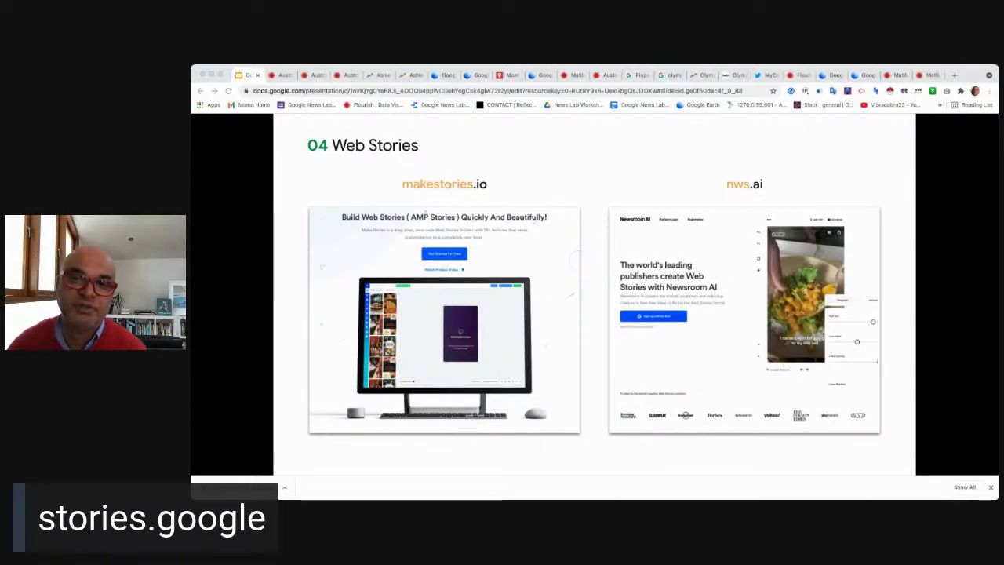
key("Right")
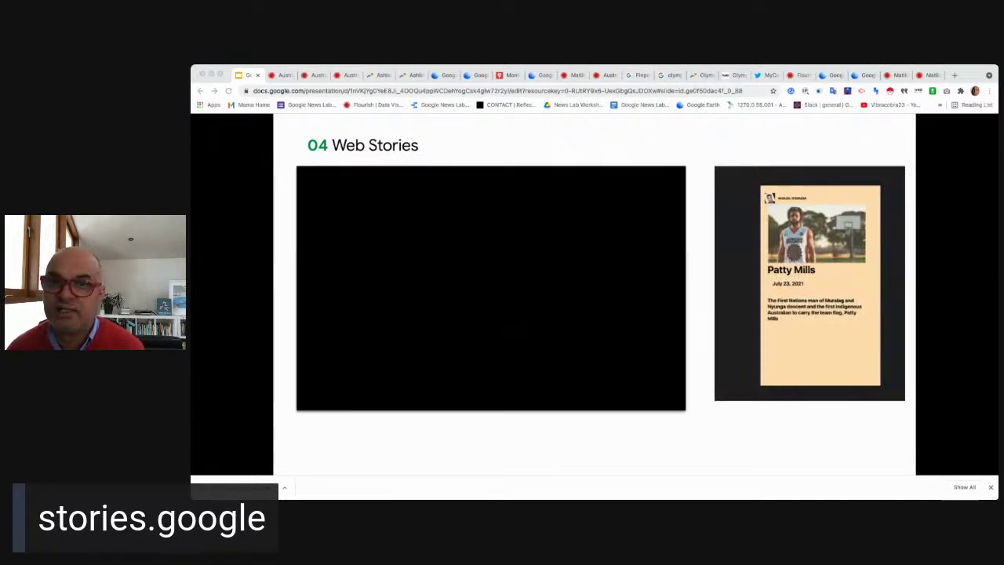